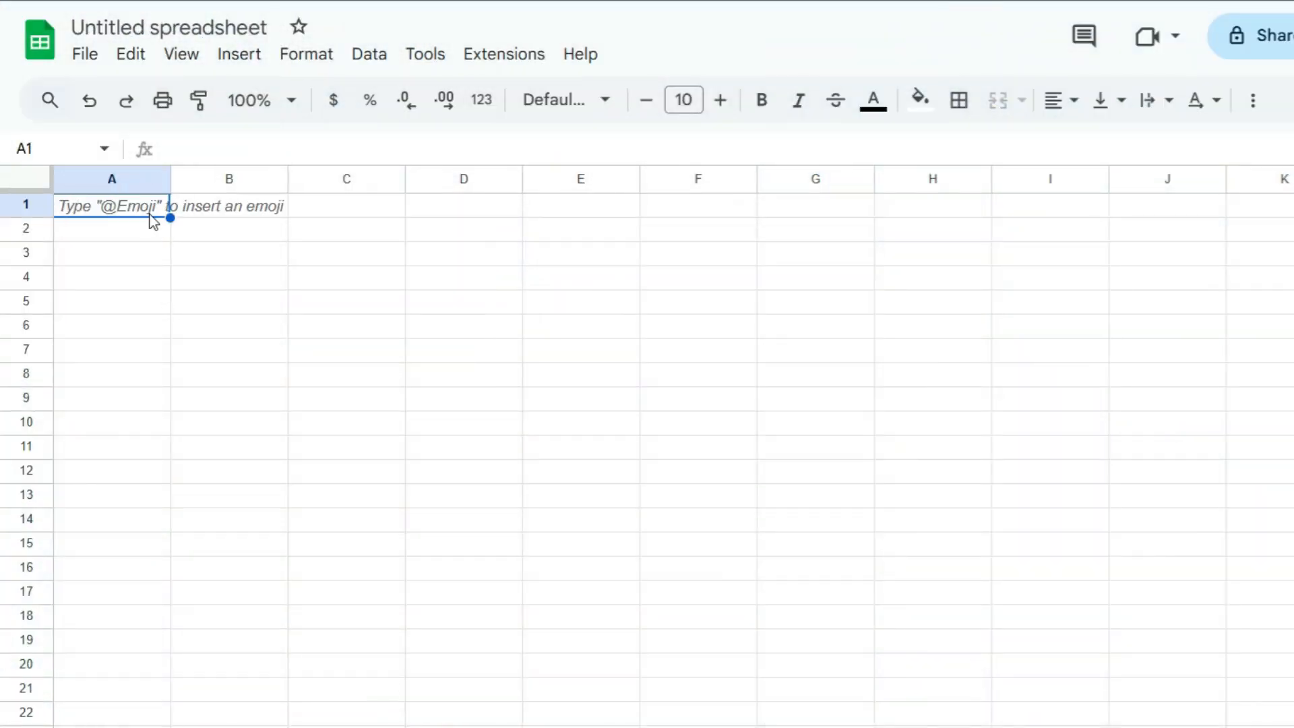
- Enter the label STOCK in A1 and the ticker DJT in B1
{"action": "type", "text": "STOCK"}
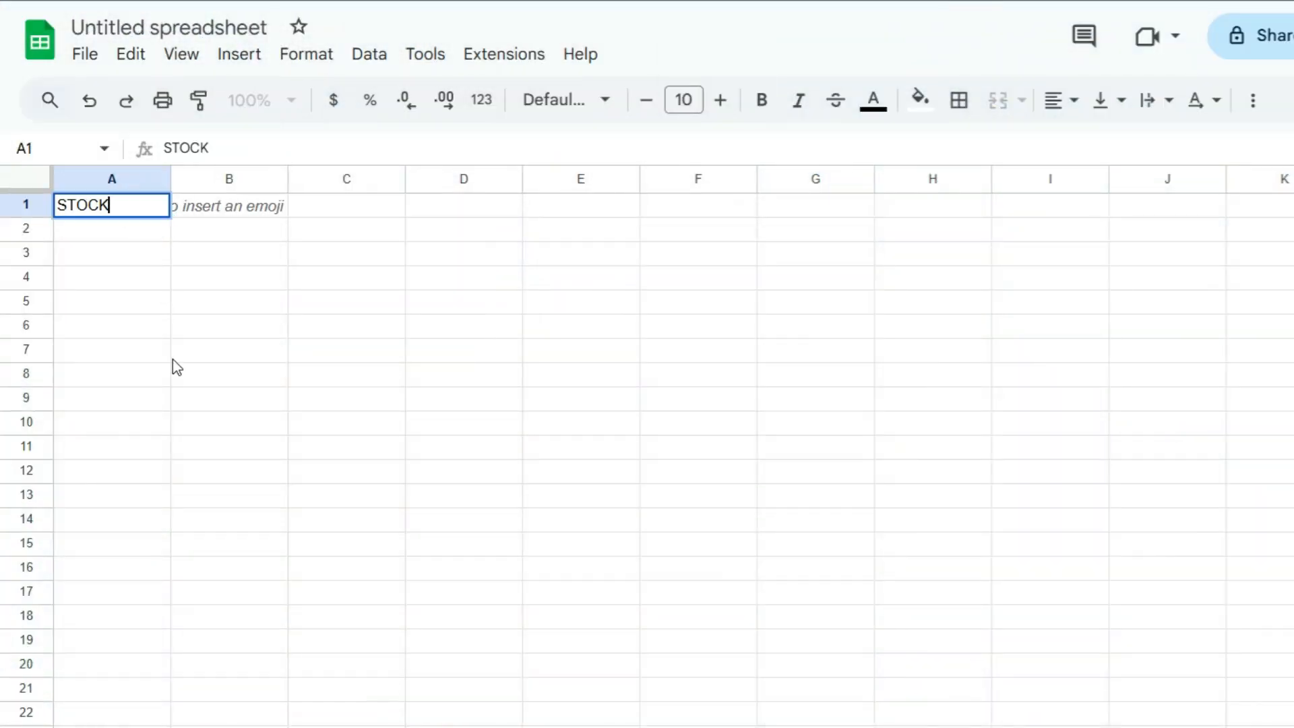
{"action": "key", "text": "Tab"}
{"action": "type", "text": "DJT"}
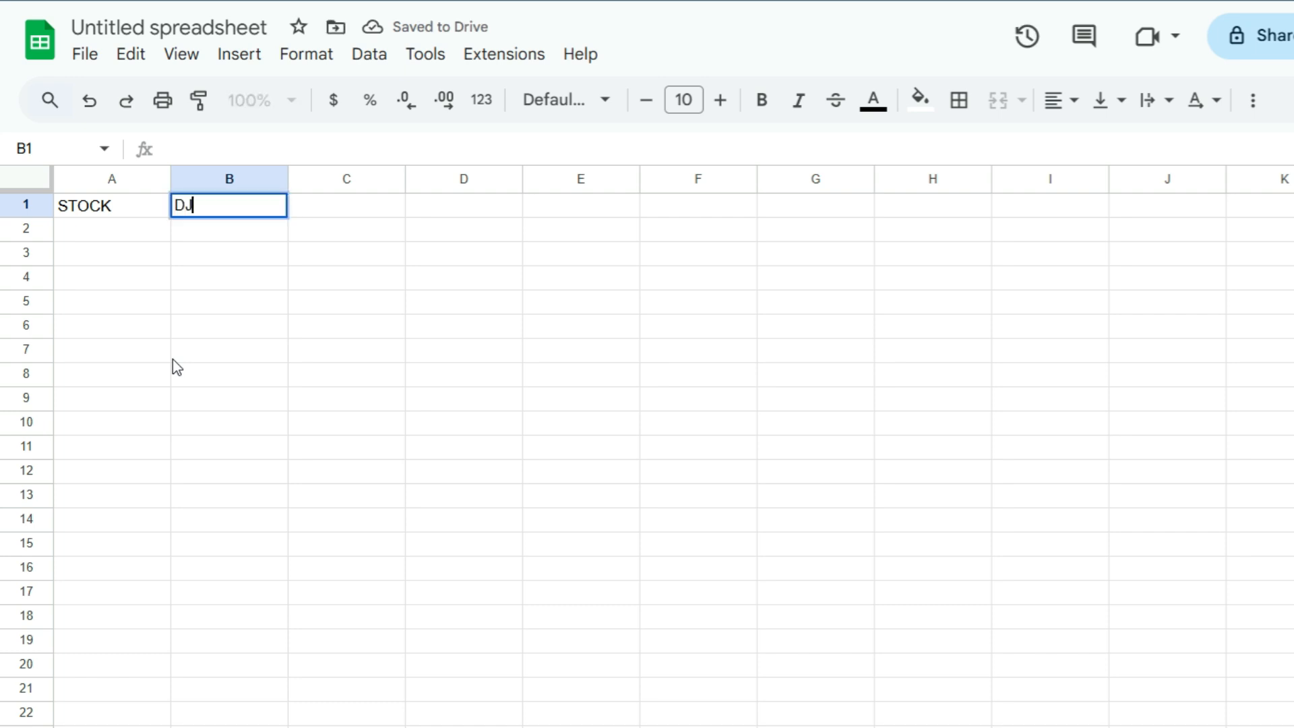
{"action": "key", "text": "Return"}
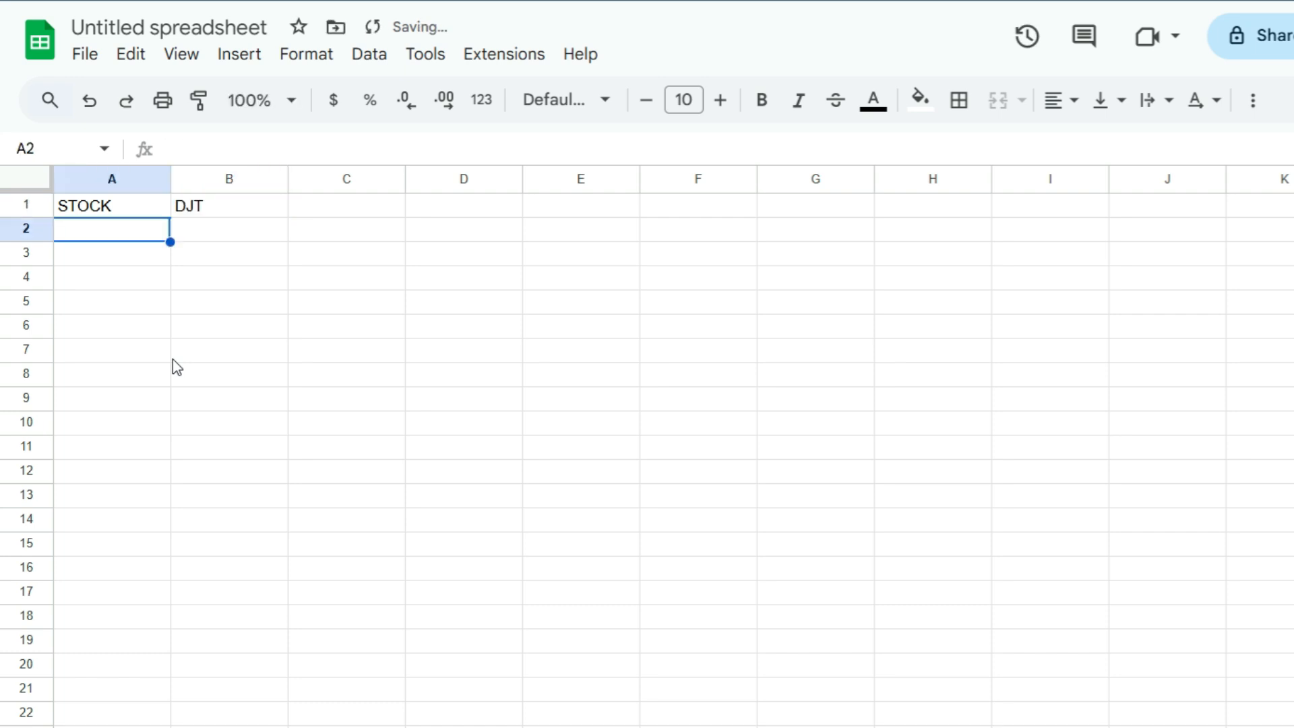
- Enter a GOOGLEFINANCE formula in A3 for the ticker in B1, using "price", start date today()-90 and end date today()
{"action": "key", "text": "Down"}
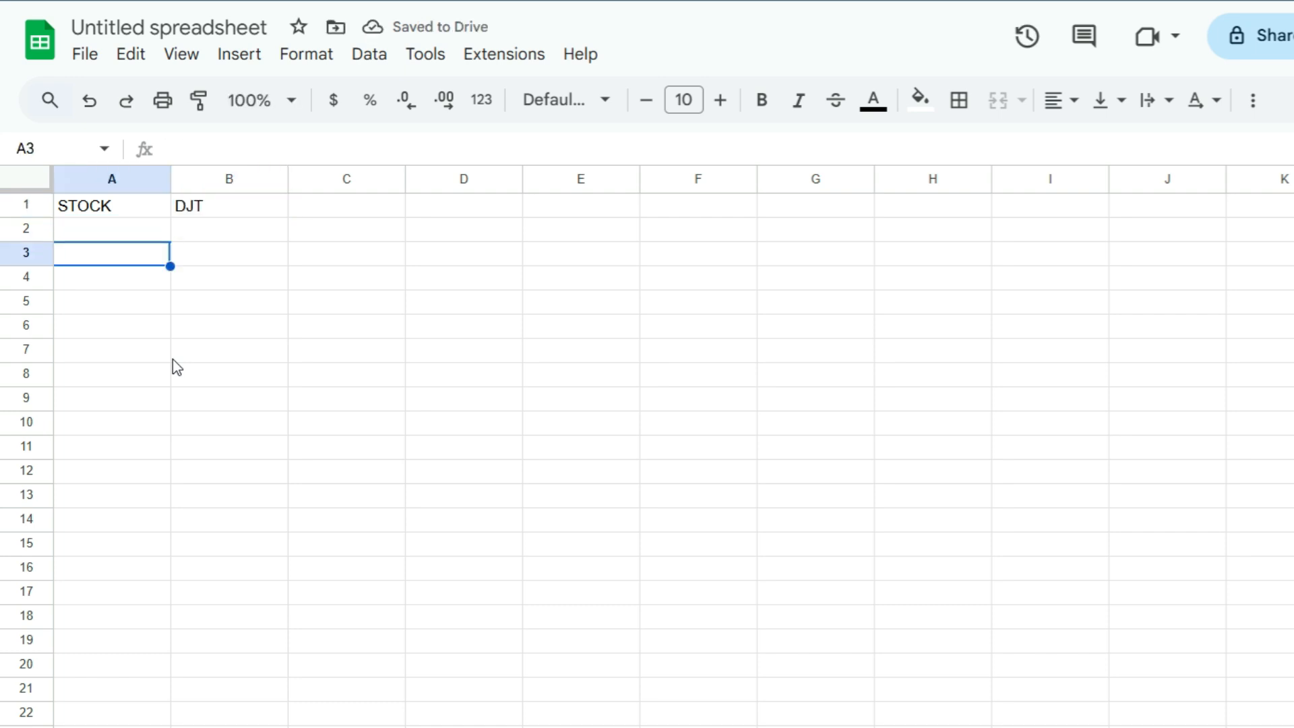
{"action": "type", "text": "=goog"}
{"action": "key", "text": "Tab"}
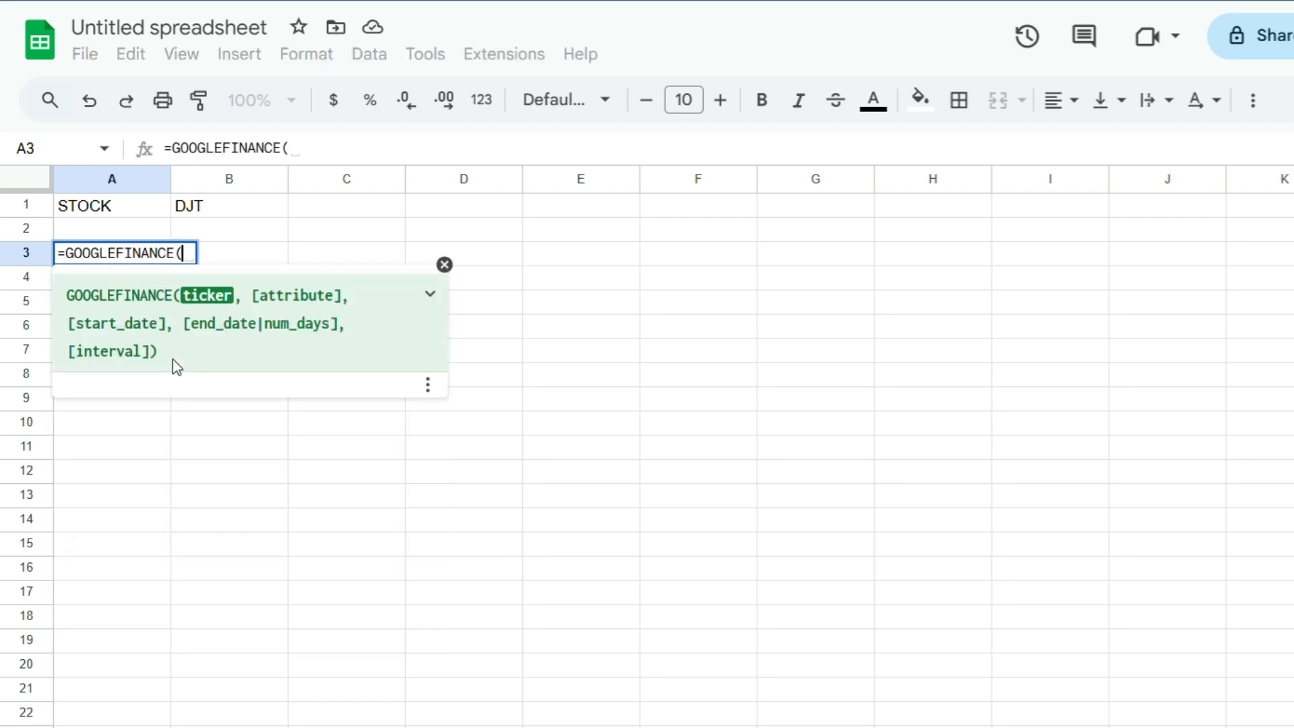
{"action": "key", "text": "Up"}
{"action": "key", "text": "Up"}
{"action": "key", "text": "Right"}
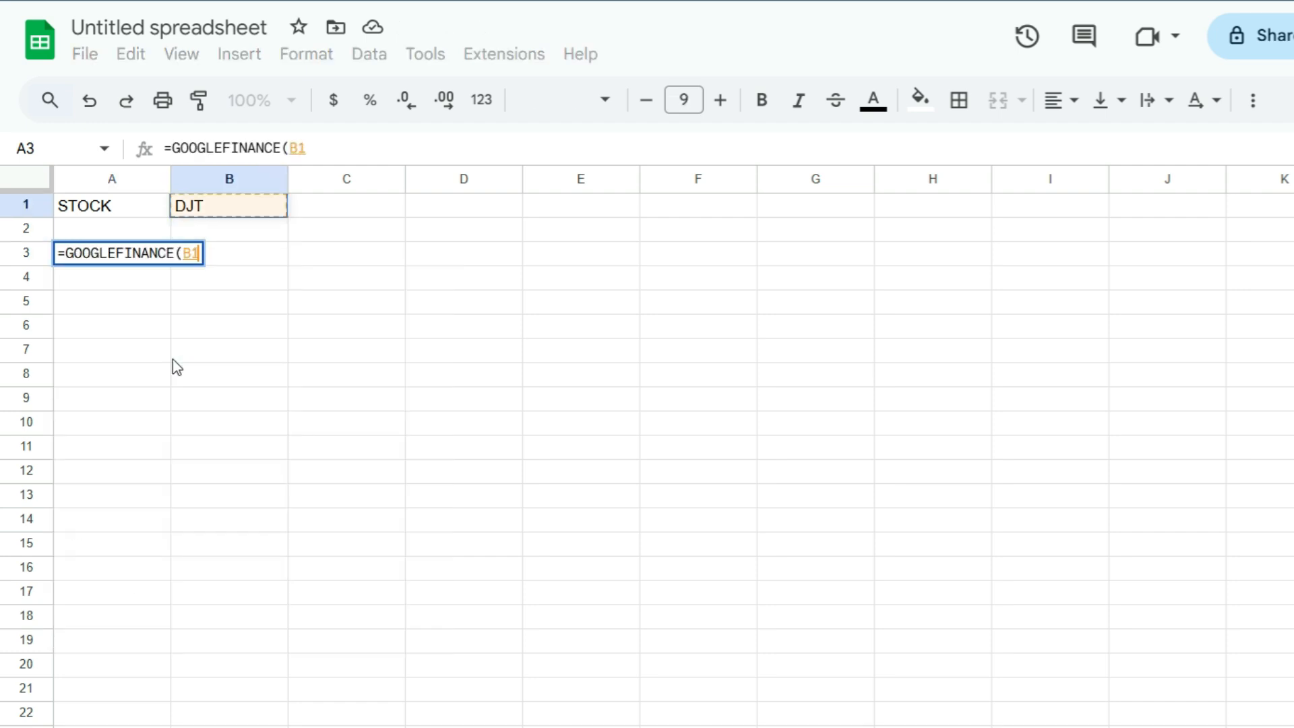
{"action": "type", "text": ","}
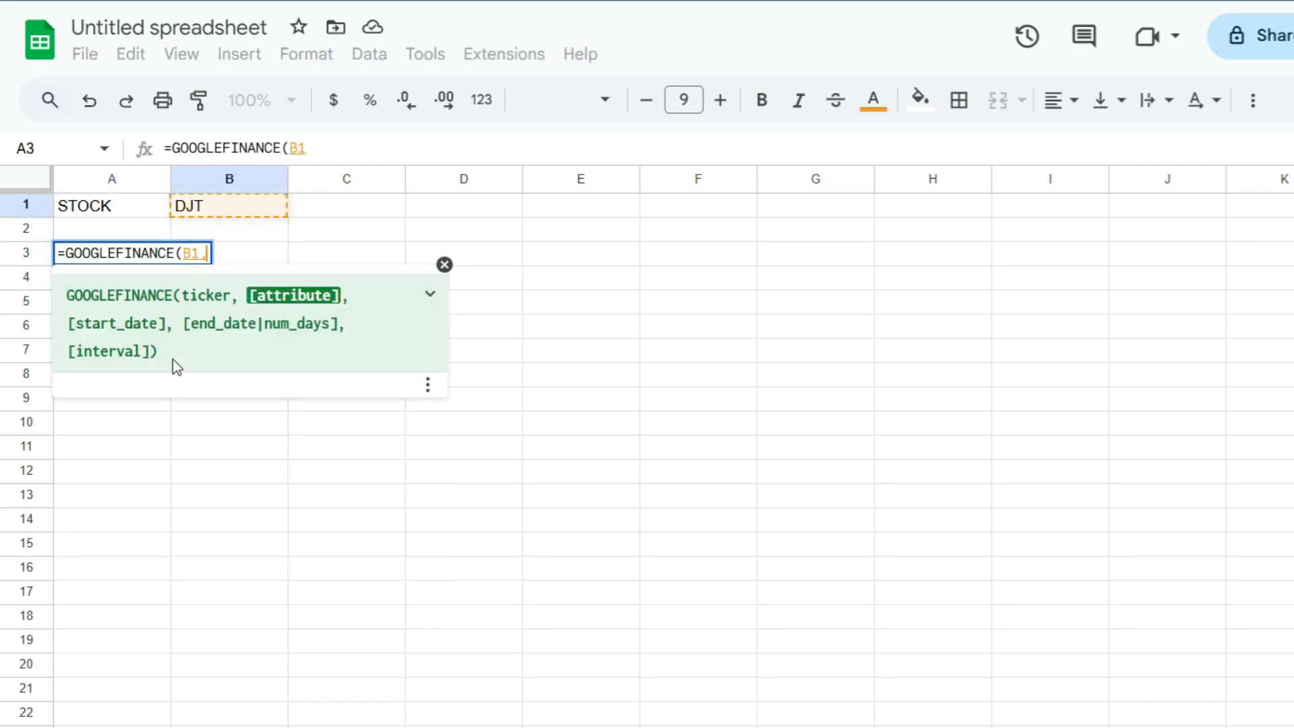
{"action": "type", "text": "\"price\""}
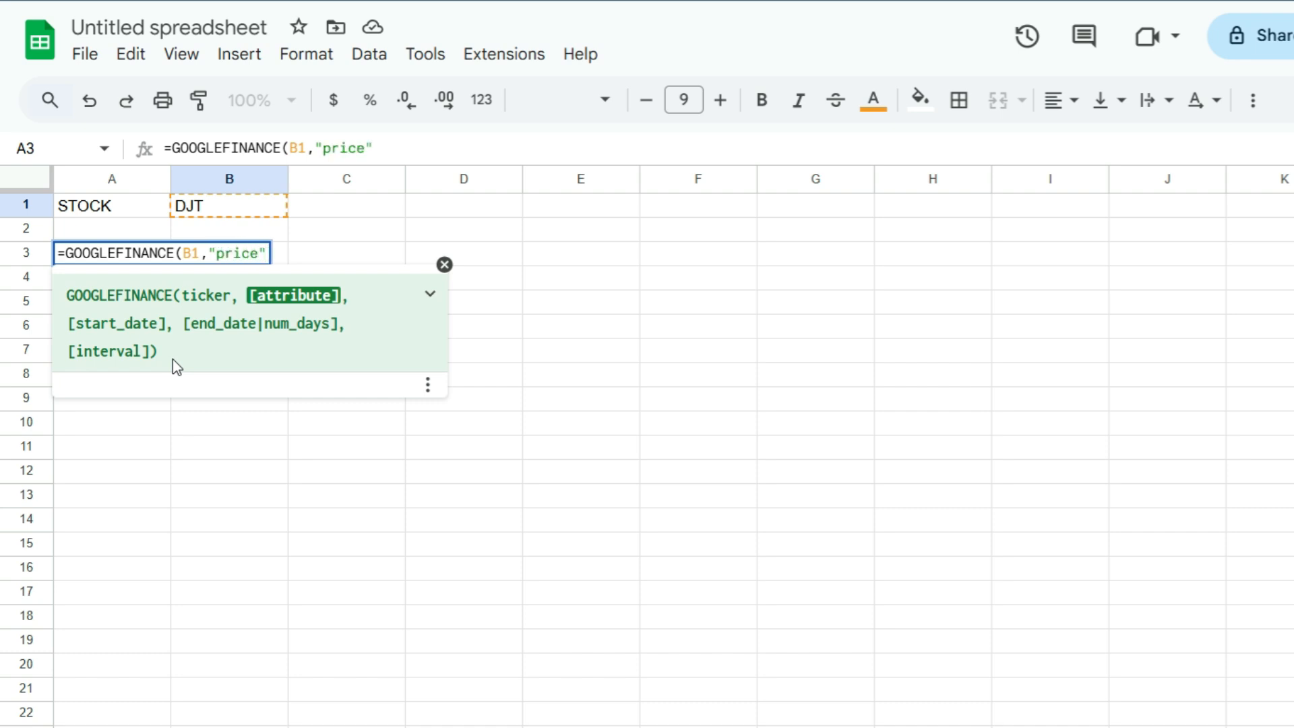
{"action": "type", "text": "today"}
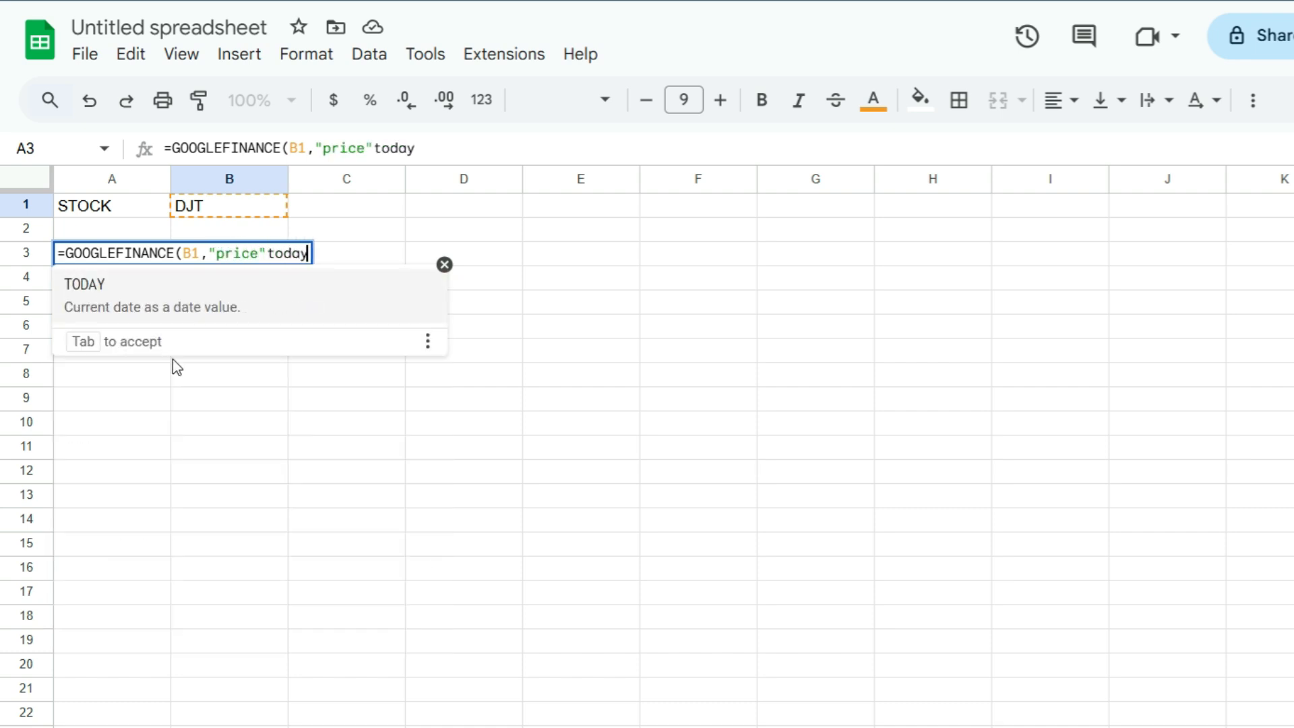
{"action": "type", "text": "()-90,today()"}
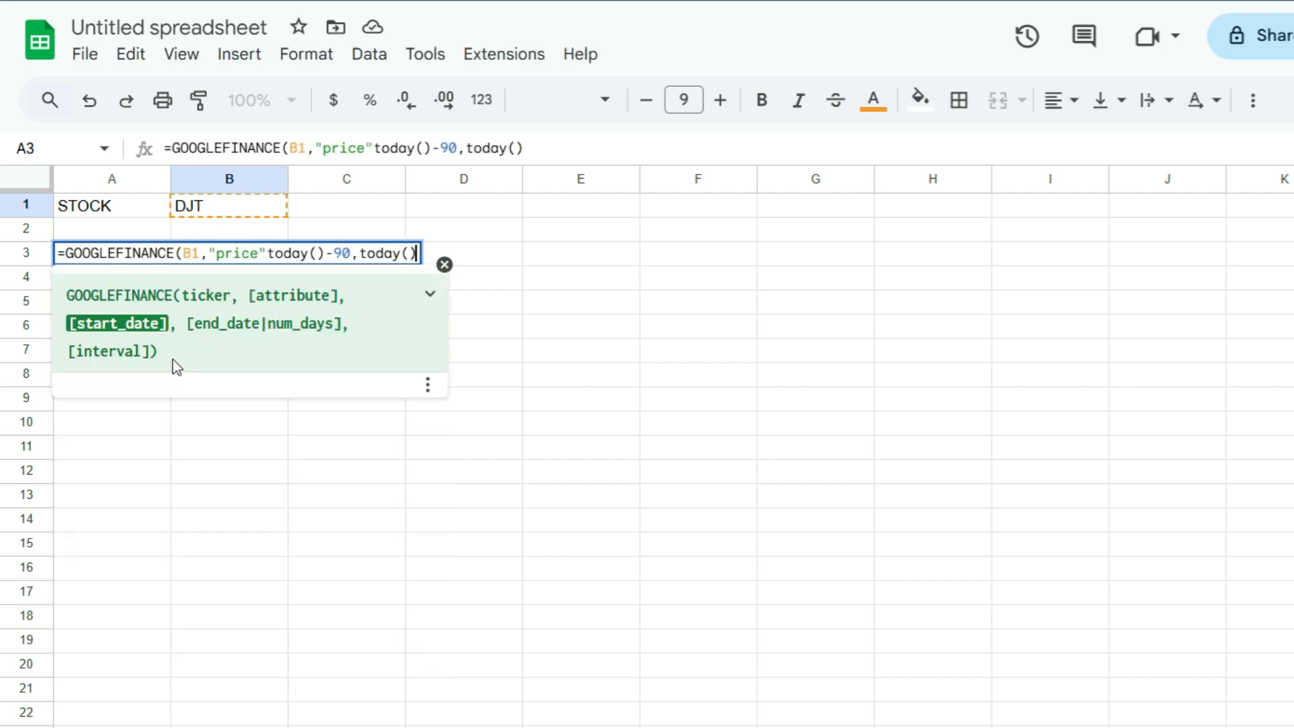
{"action": "type", "text": ")"}
{"action": "key", "text": "Return"}
- Correct the formula in A3 by inserting the missing comma between "price" and today()-90
{"action": "key", "text": "Up"}
{"action": "left_click", "coordinate": [552, 140]}
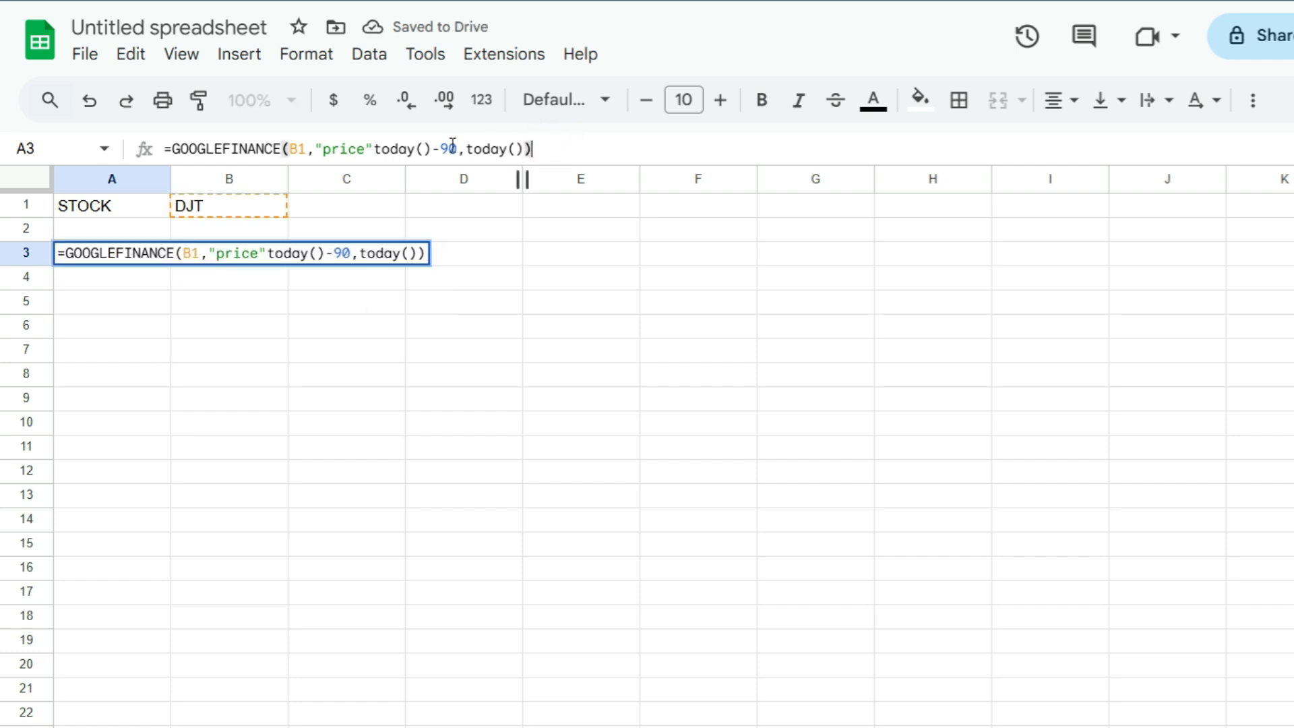
{"action": "left_click", "coordinate": [375, 147]}
{"action": "type", "text": ","}
{"action": "key", "text": "Return"}
{"action": "key", "text": "Up"}
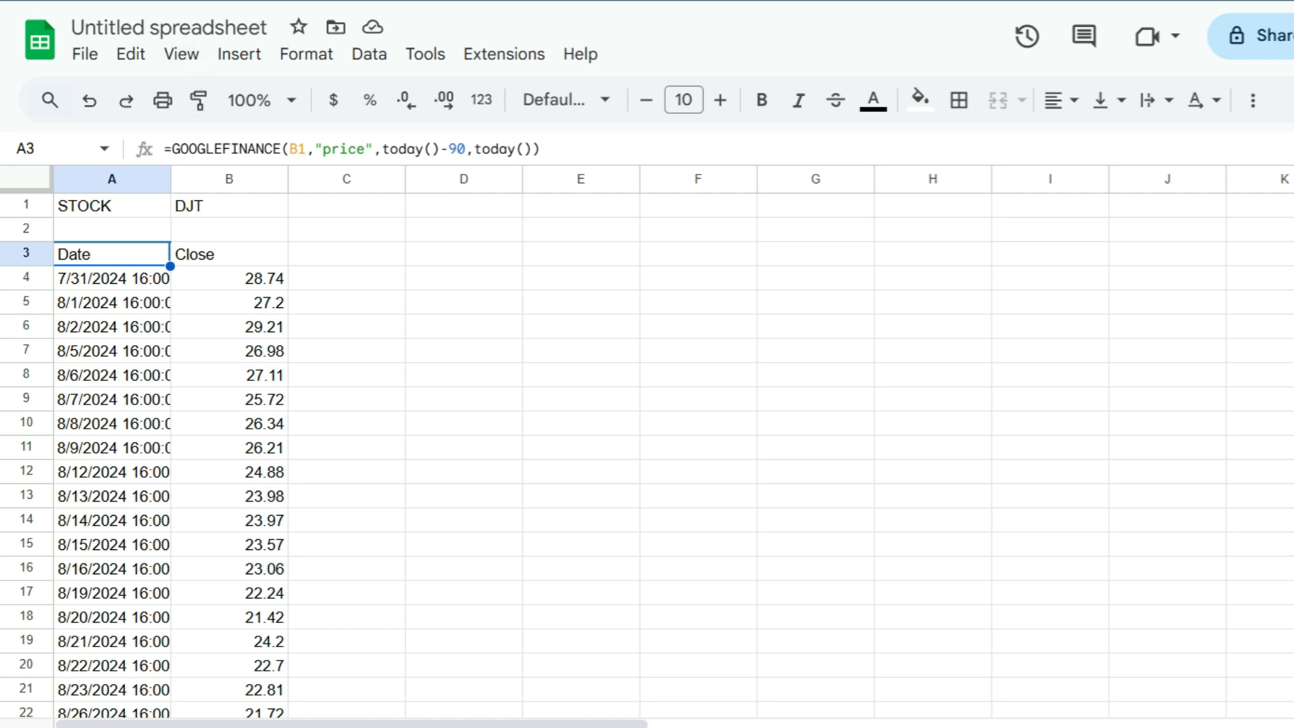
- Enter =GOOGLEFINANCE(B1,"high",today()-90,today()) in C3
{"action": "left_click", "coordinate": [351, 261]}
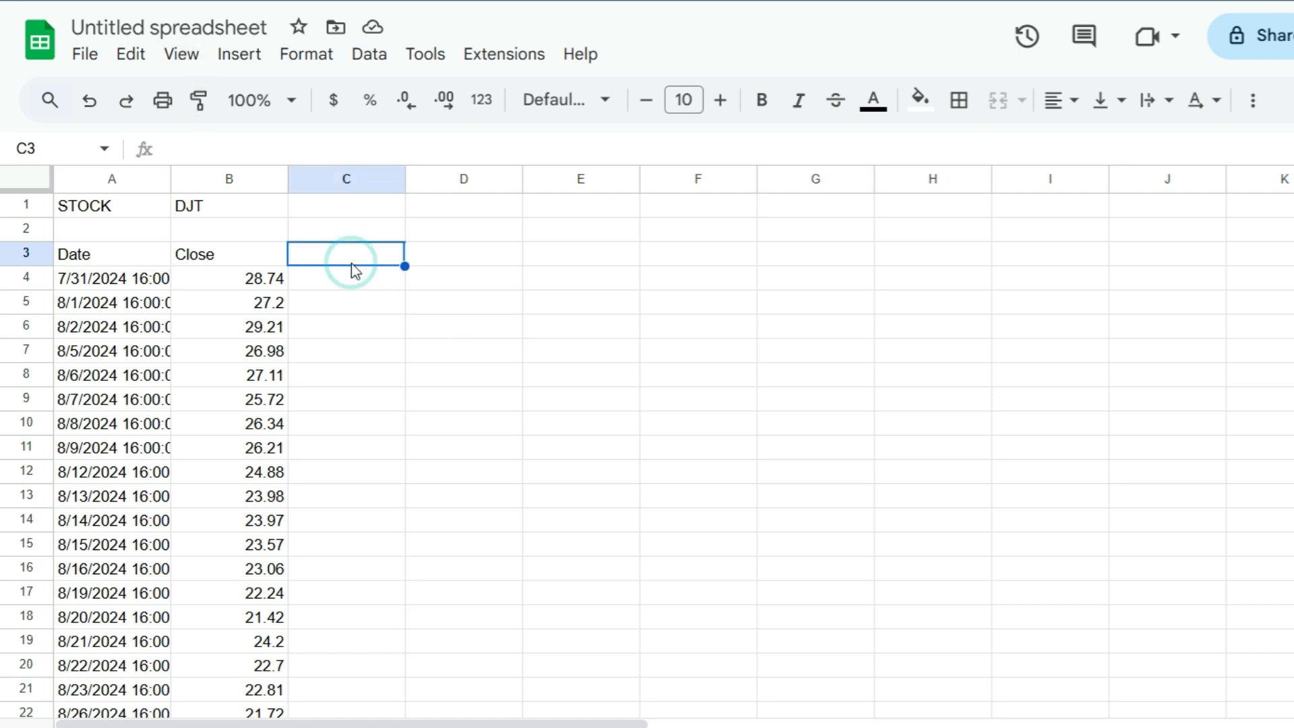
{"action": "type", "text": "=goog"}
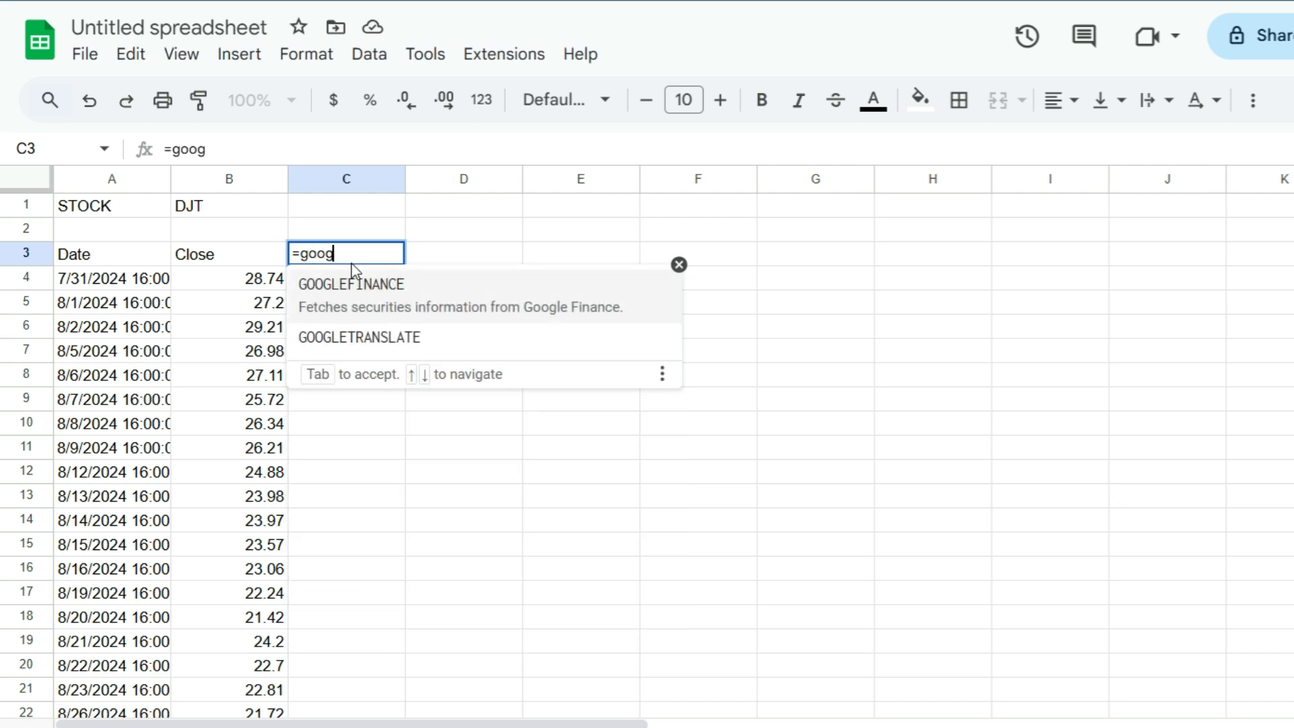
{"action": "key", "text": "Tab"}
{"action": "left_click", "coordinate": [201, 204]}
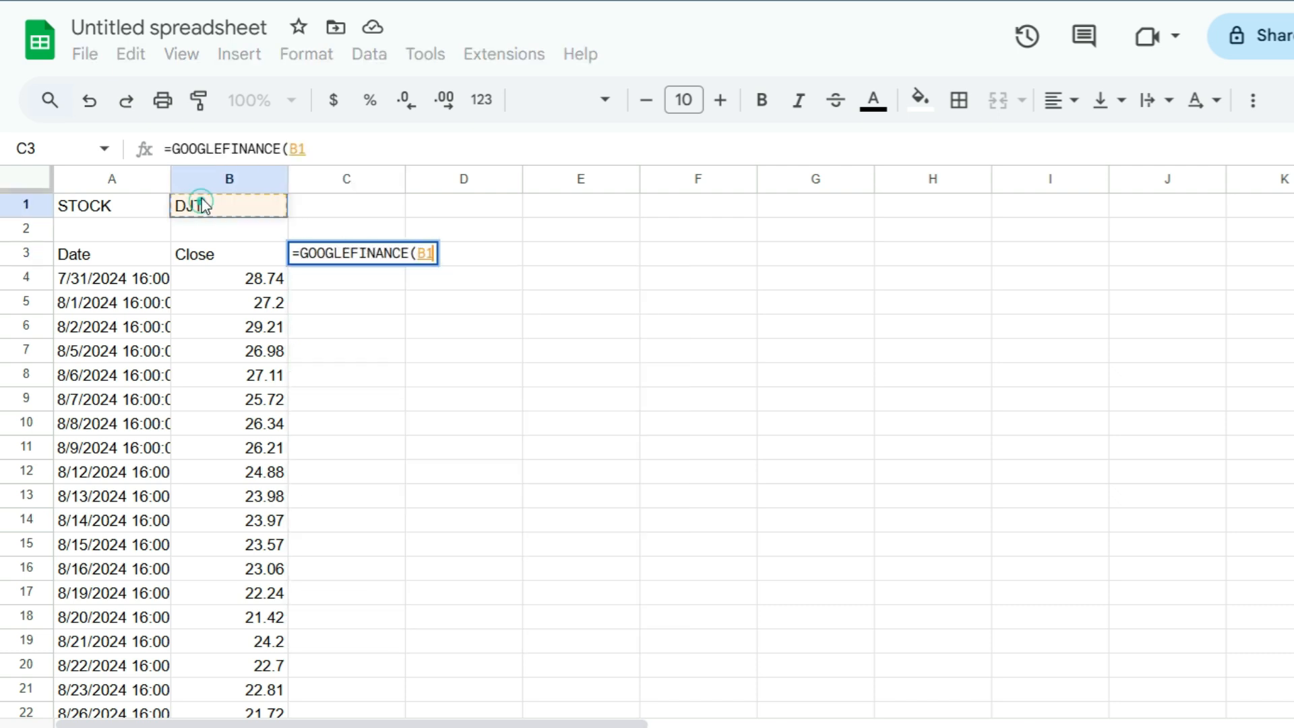
{"action": "type", "text": ","}
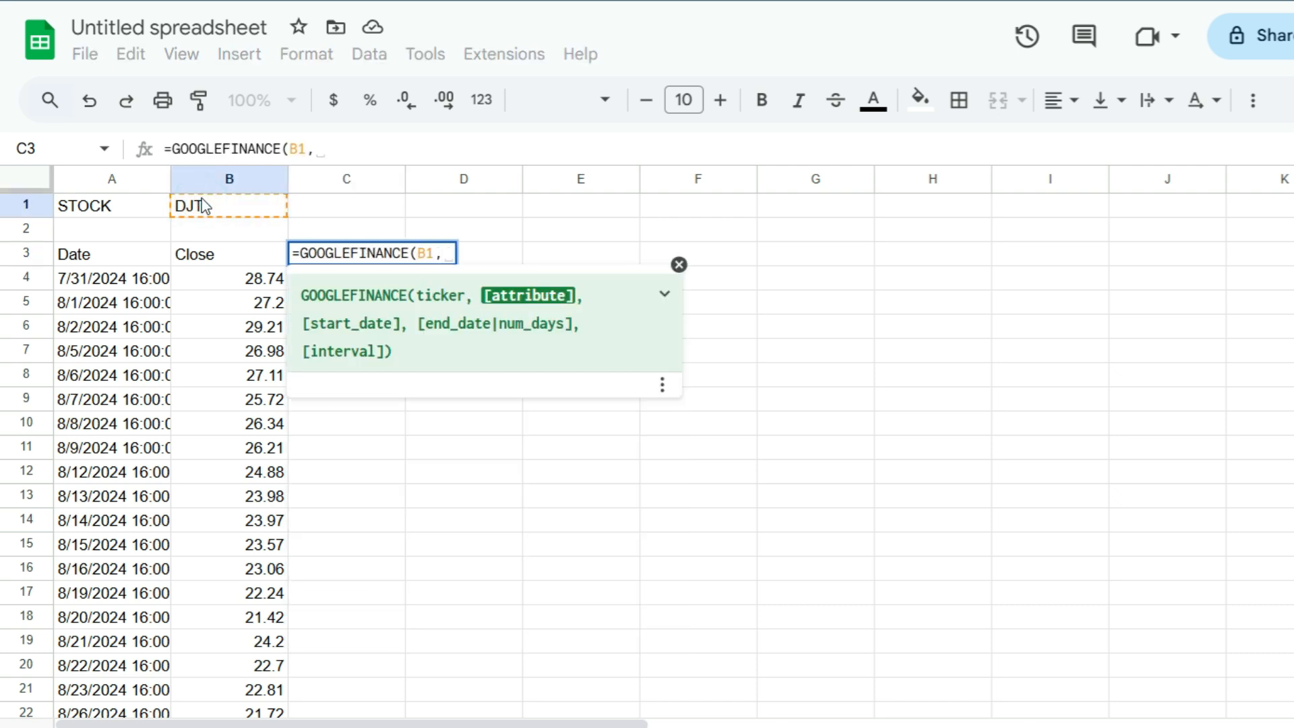
{"action": "type", "text": "\"high"}
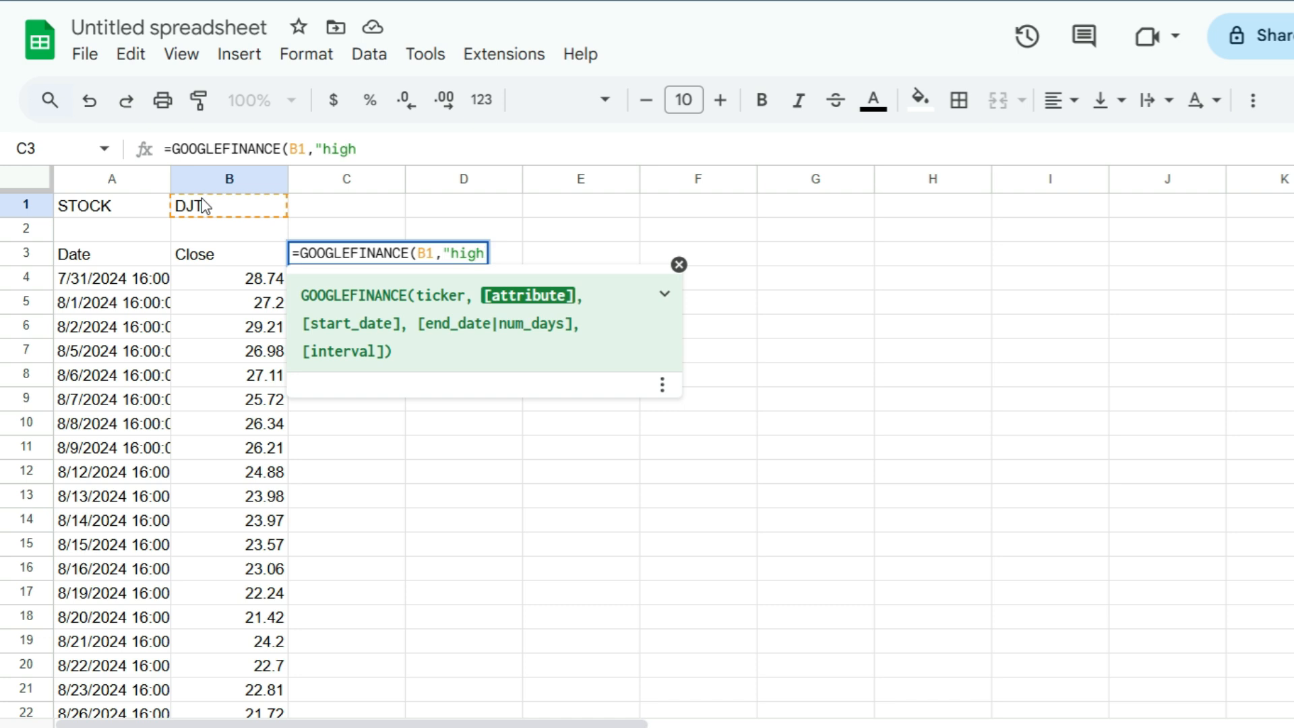
{"action": "type", "text": "\",today("}
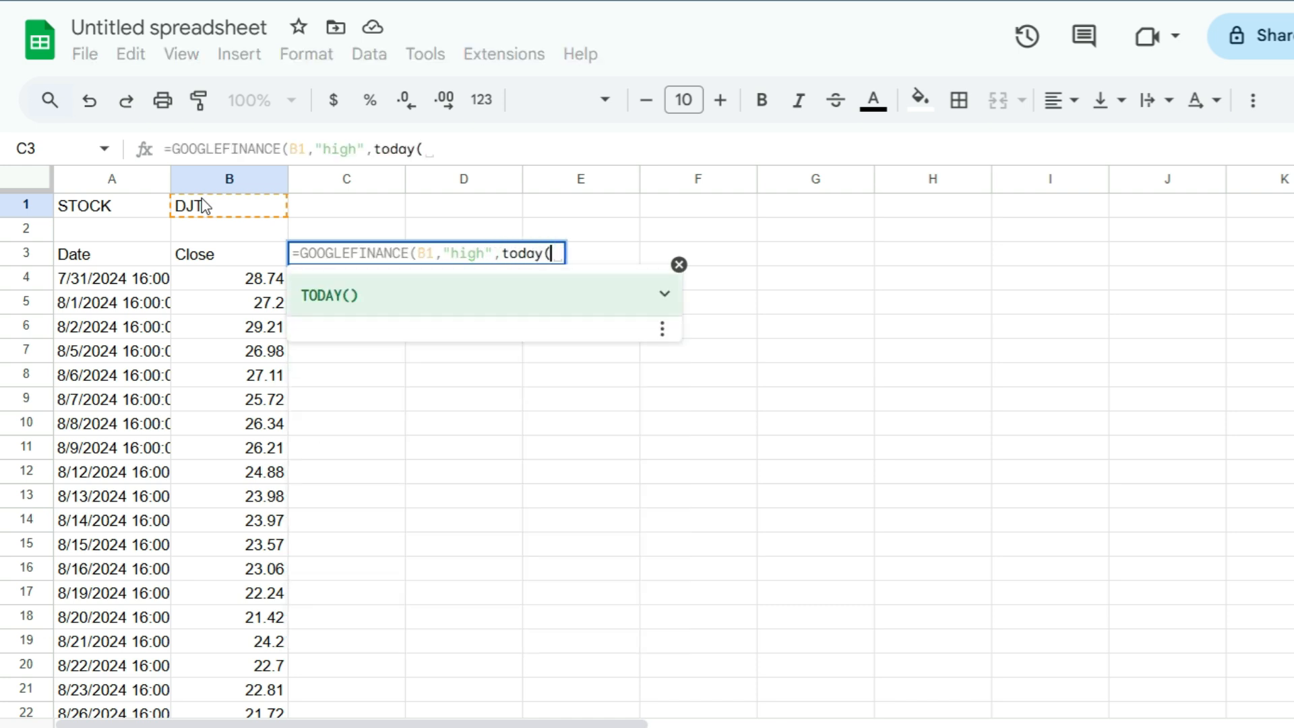
{"action": "type", "text": ")-"}
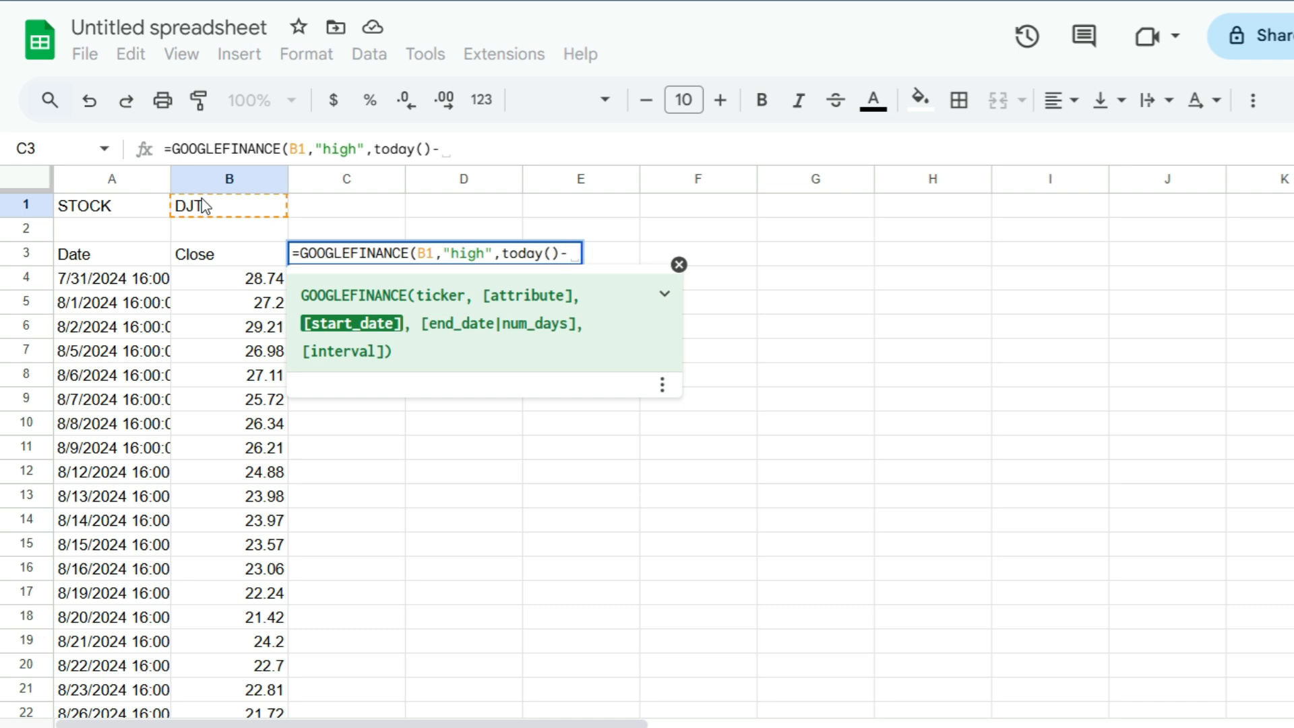
{"action": "type", "text": "90"}
{"action": "key", "text": "BackSpace"}
{"action": "type", "text": "0"}
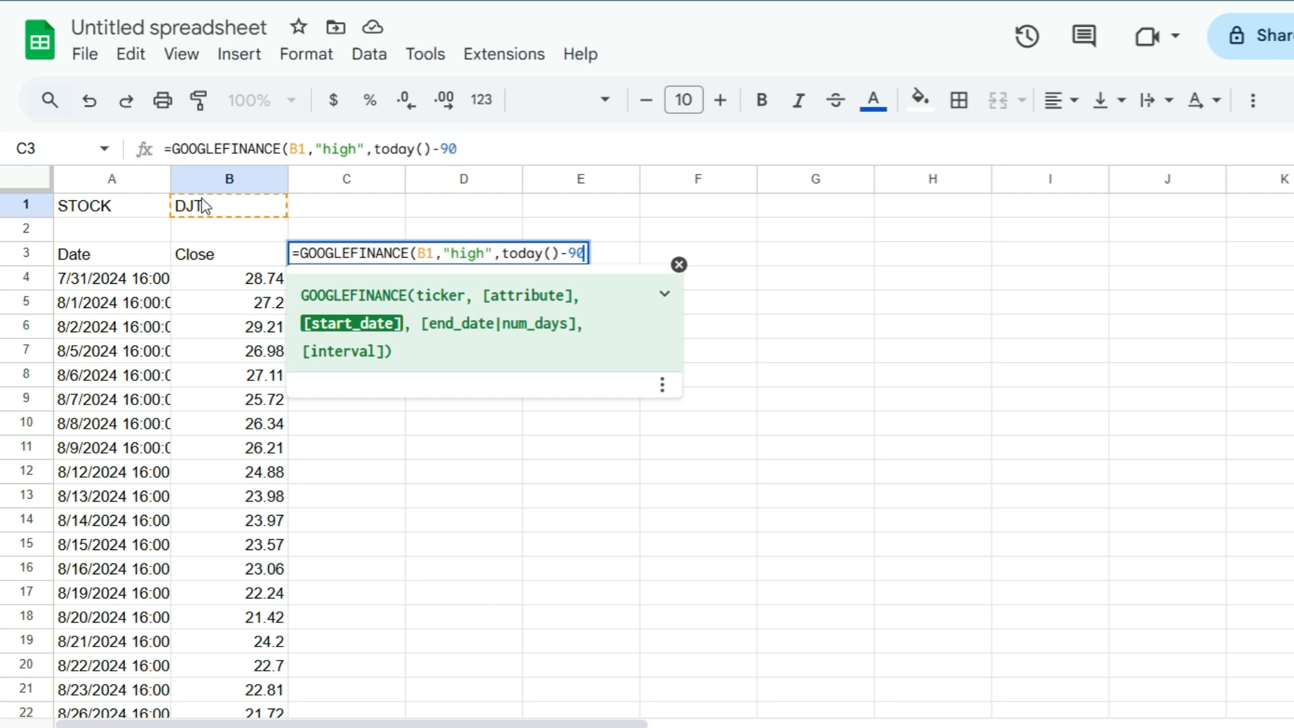
{"action": "type", "text": ",today("}
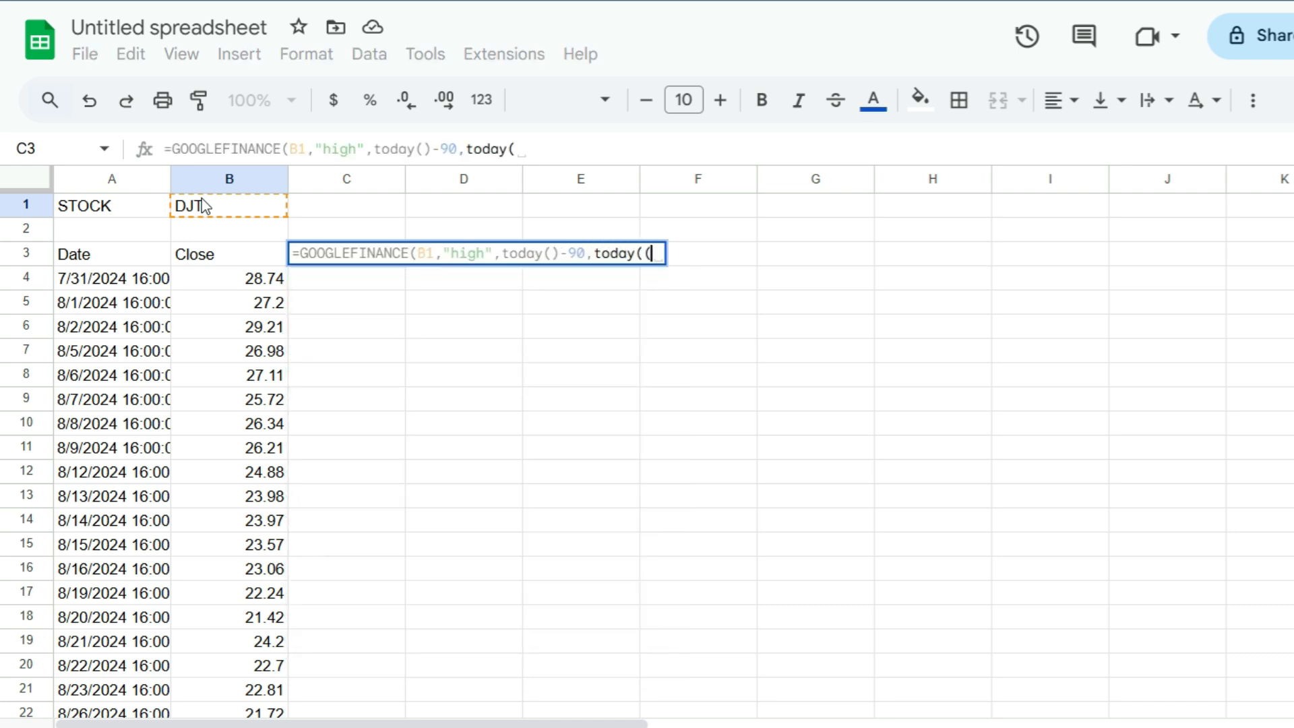
{"action": "type", "text": "))"}
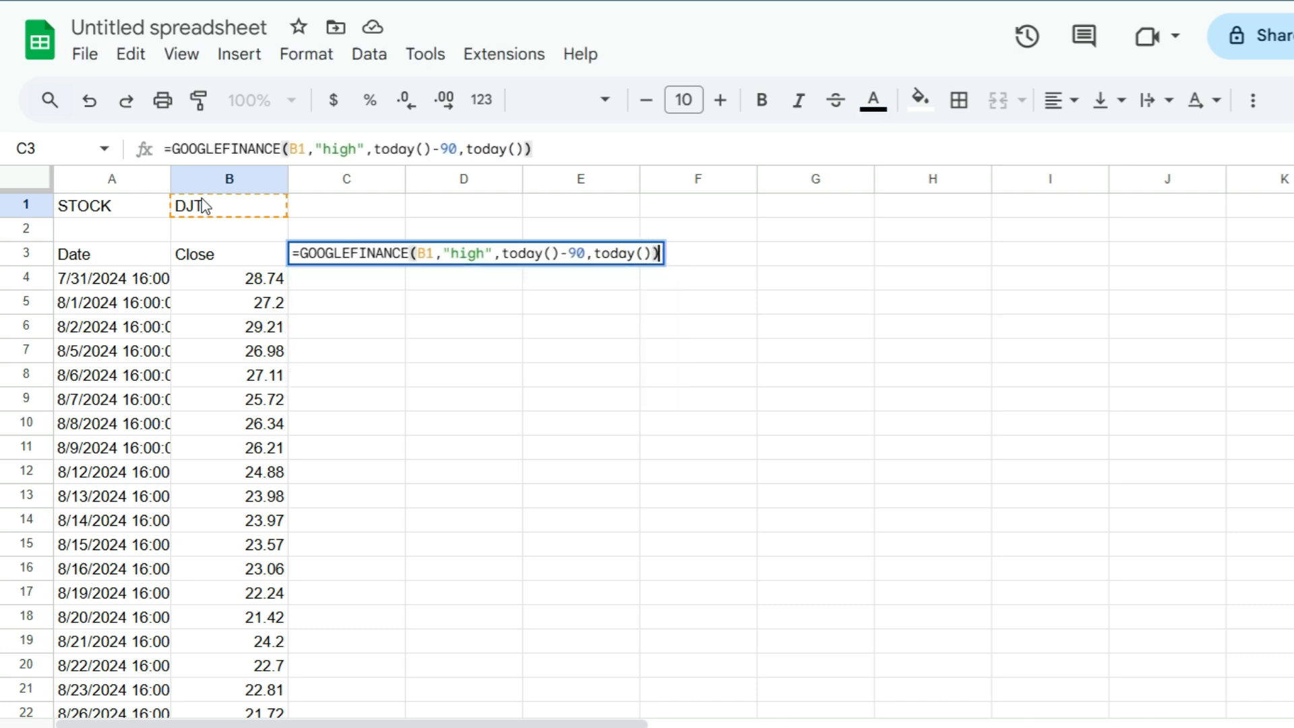
{"action": "key", "text": "Return"}
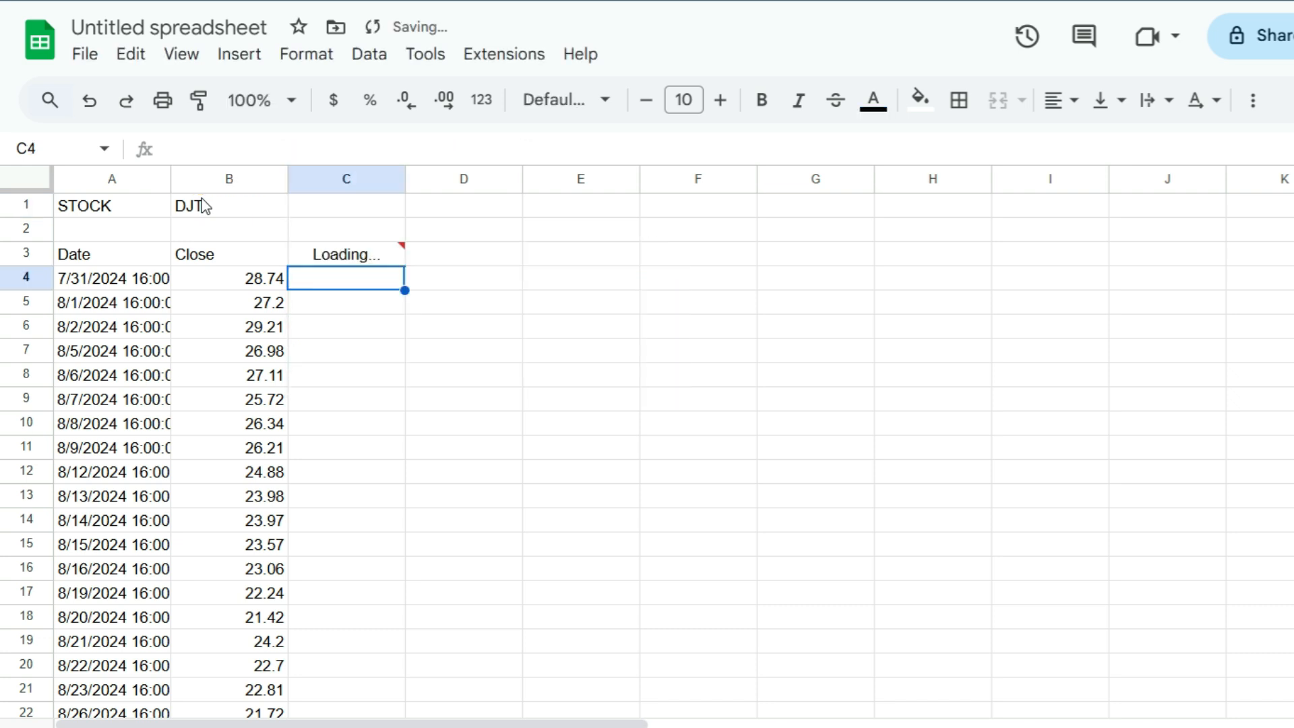
{"action": "key", "text": "Up"}
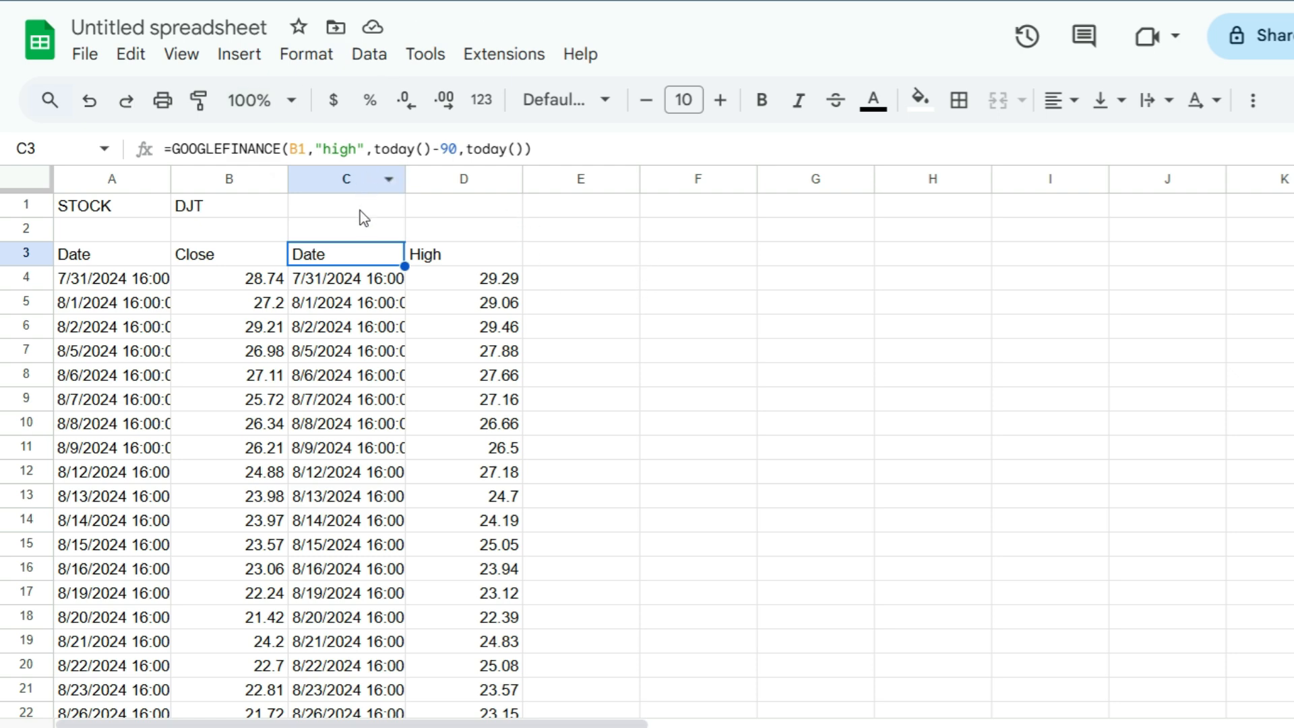
- Wrap the C3 formula in INDEX with an empty row argument and column 2, so only the high values are returned
{"action": "scroll", "coordinate": [362, 229], "scroll_direction": "down", "scroll_amount": 14}
{"action": "scroll", "coordinate": [367, 257], "scroll_direction": "down", "scroll_amount": 6}
{"action": "scroll", "coordinate": [367, 262], "scroll_direction": "up", "scroll_amount": 20}
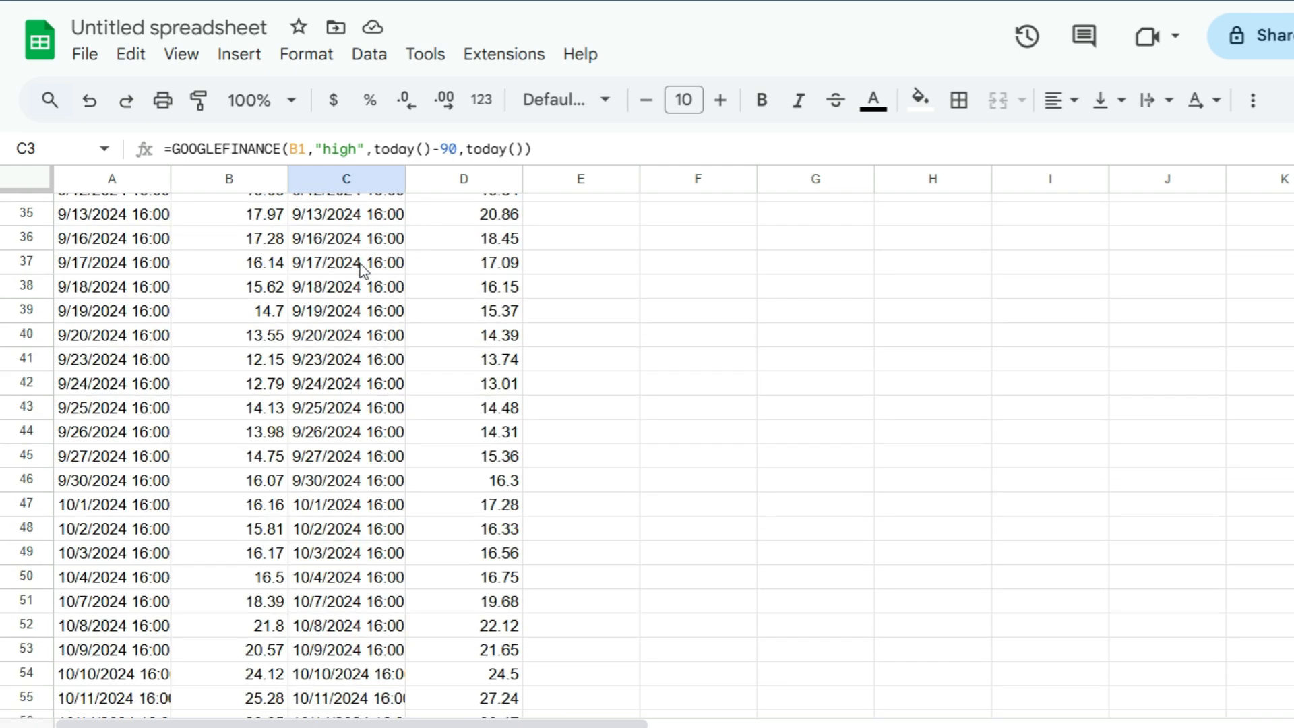
{"action": "left_click", "coordinate": [176, 149]}
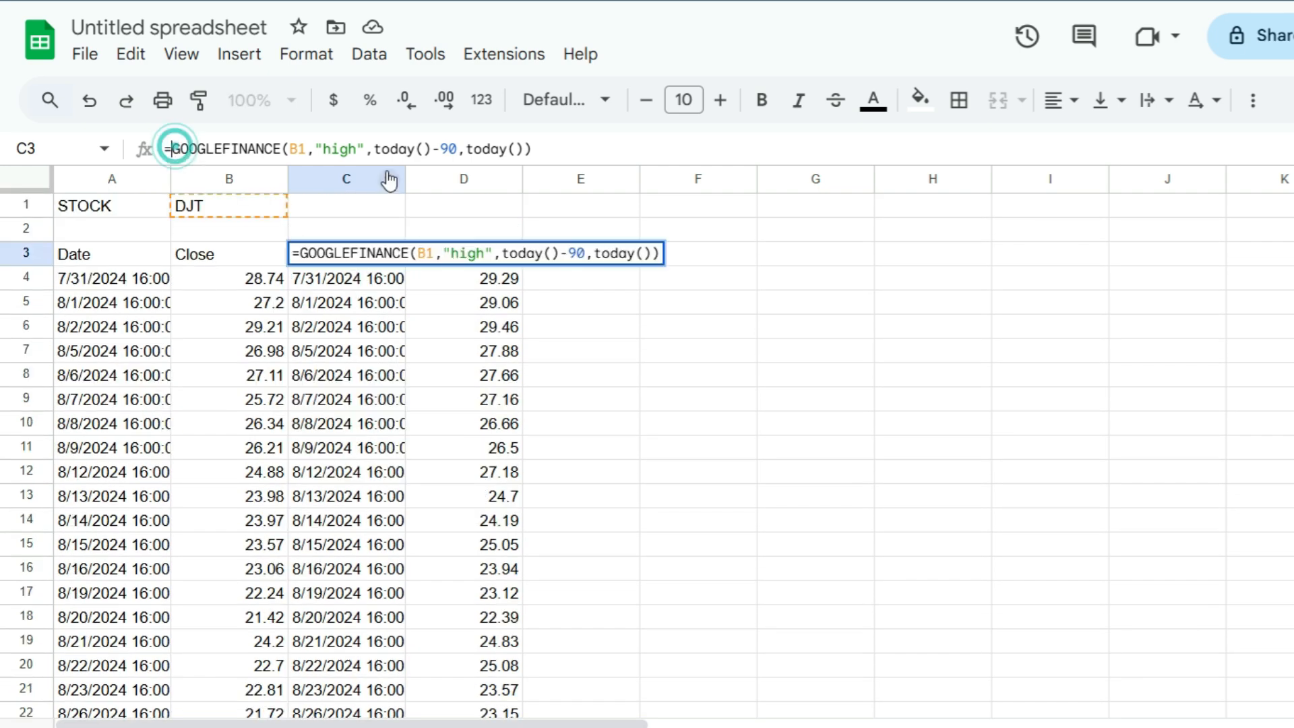
{"action": "type", "text": "index("}
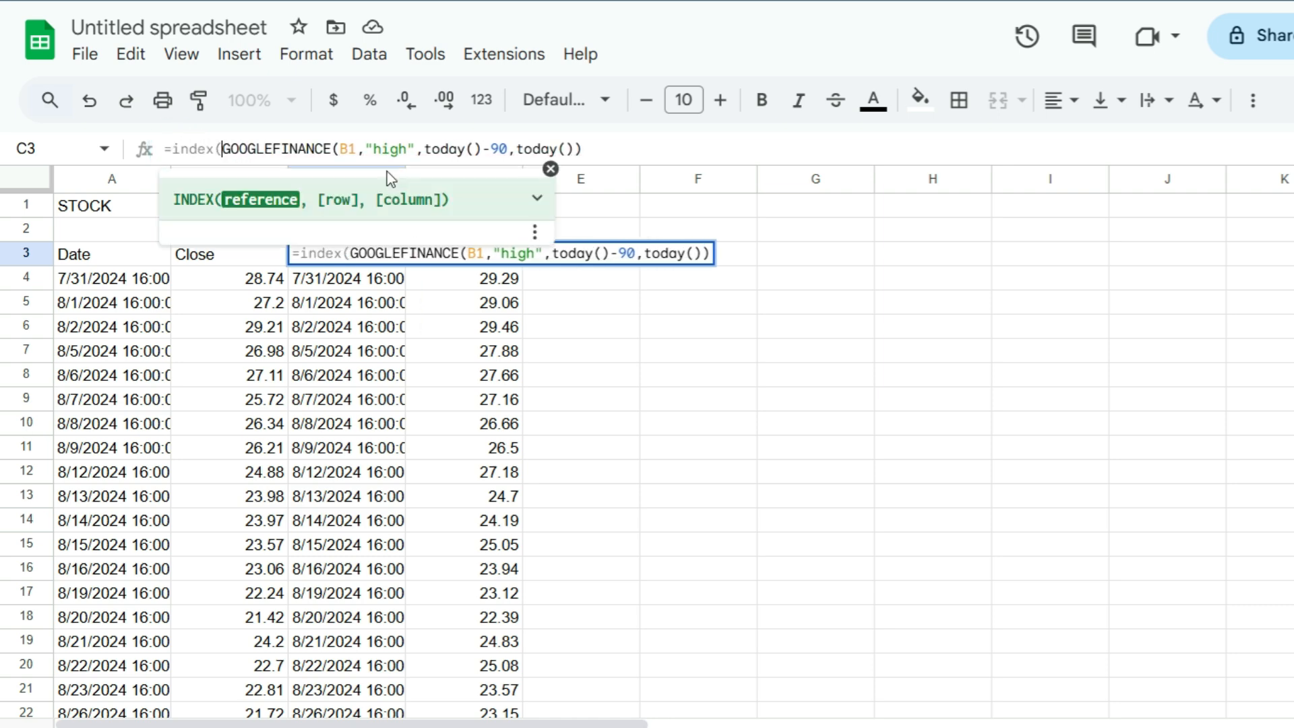
{"action": "key", "text": "End"}
{"action": "type", "text": ","}
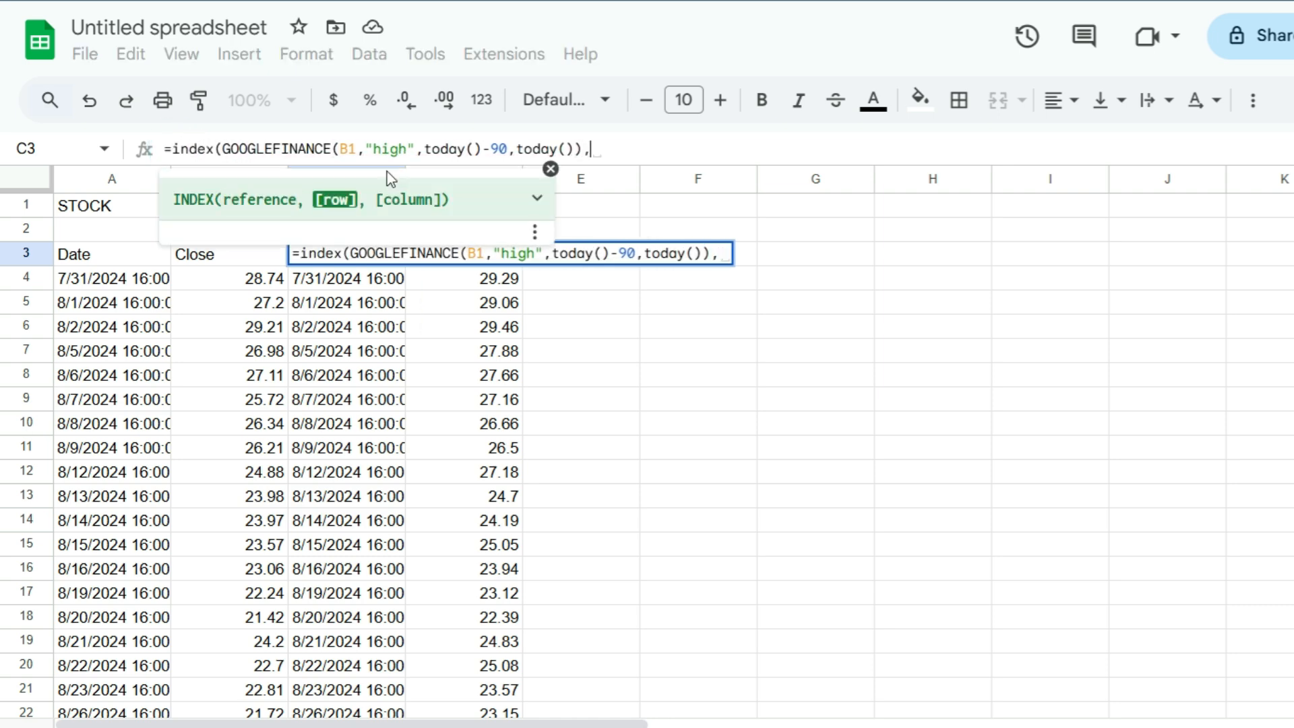
{"action": "type", "text": ",2)"}
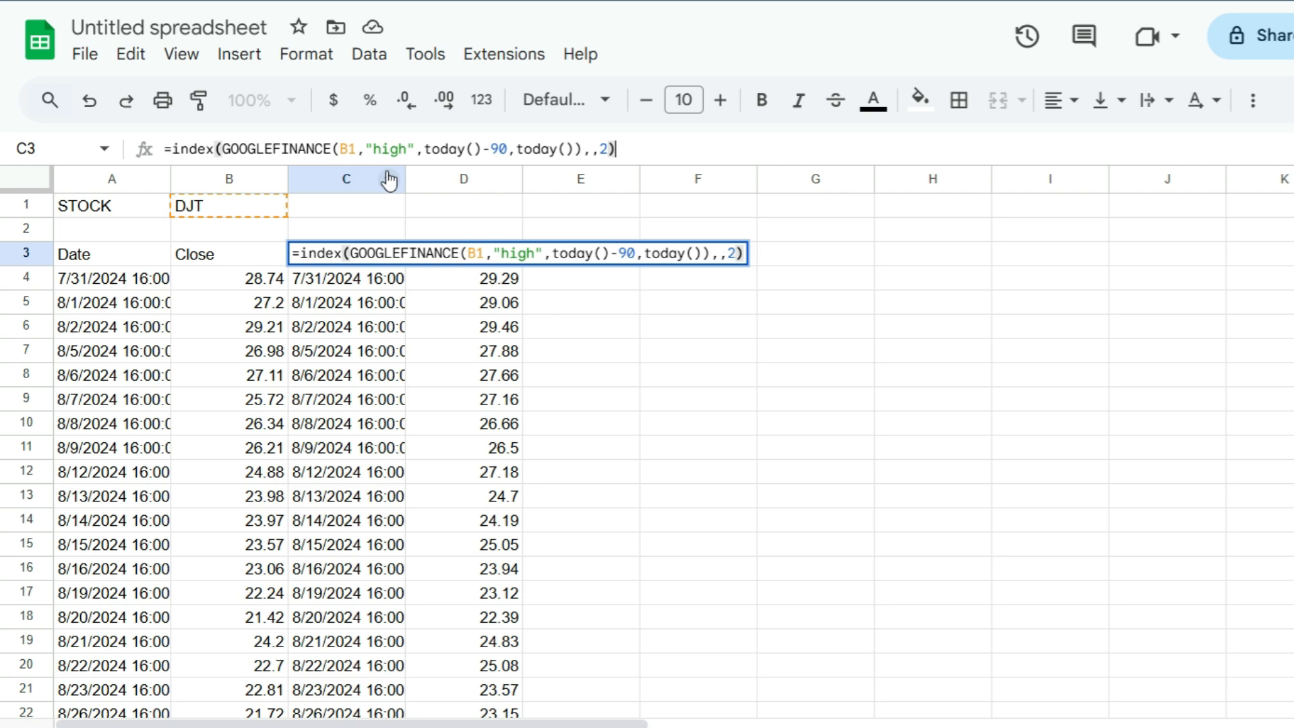
{"action": "key", "text": "Return"}
{"action": "key", "text": "Up"}
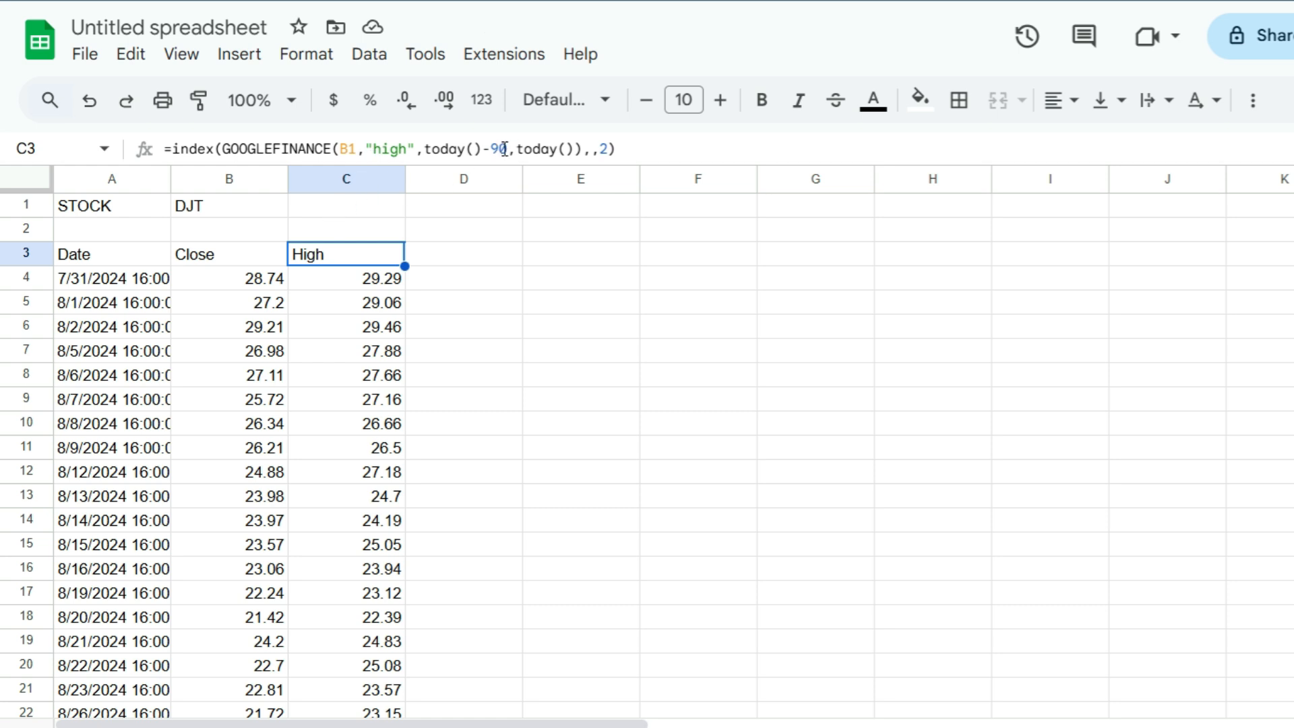
{"action": "left_click", "coordinate": [127, 257]}
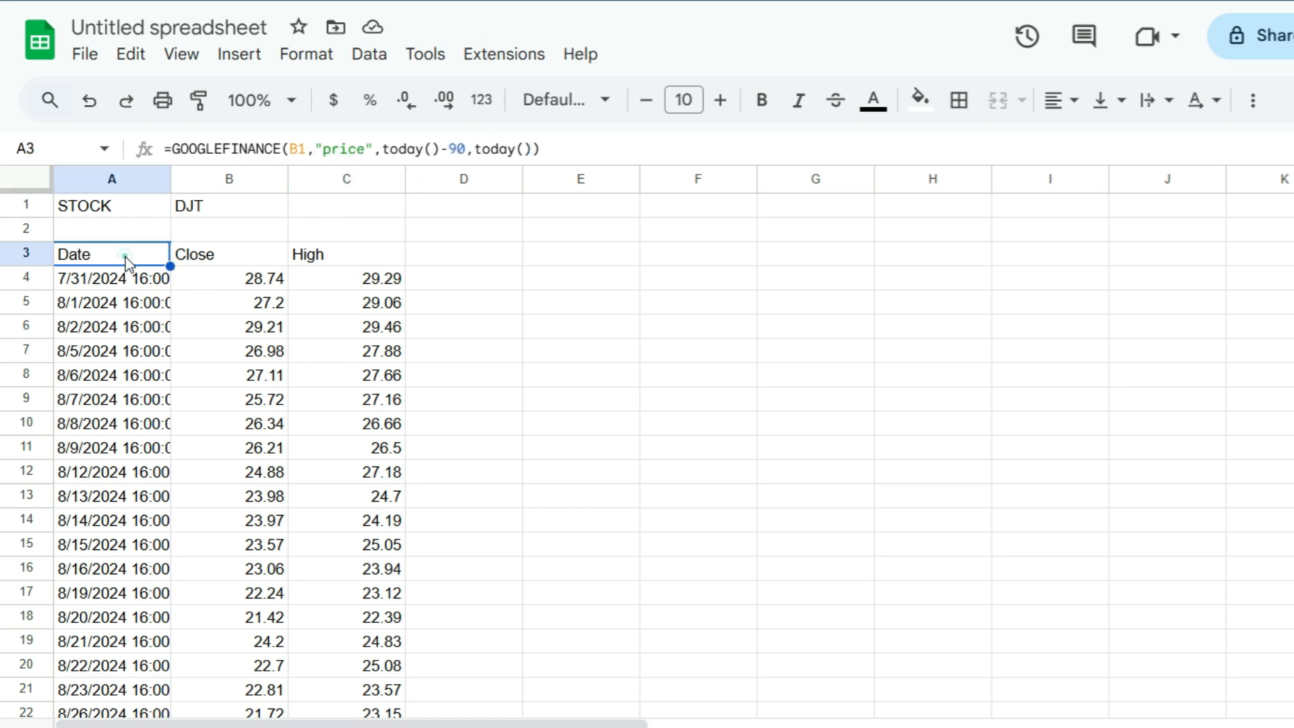
{"action": "left_click", "coordinate": [379, 259]}
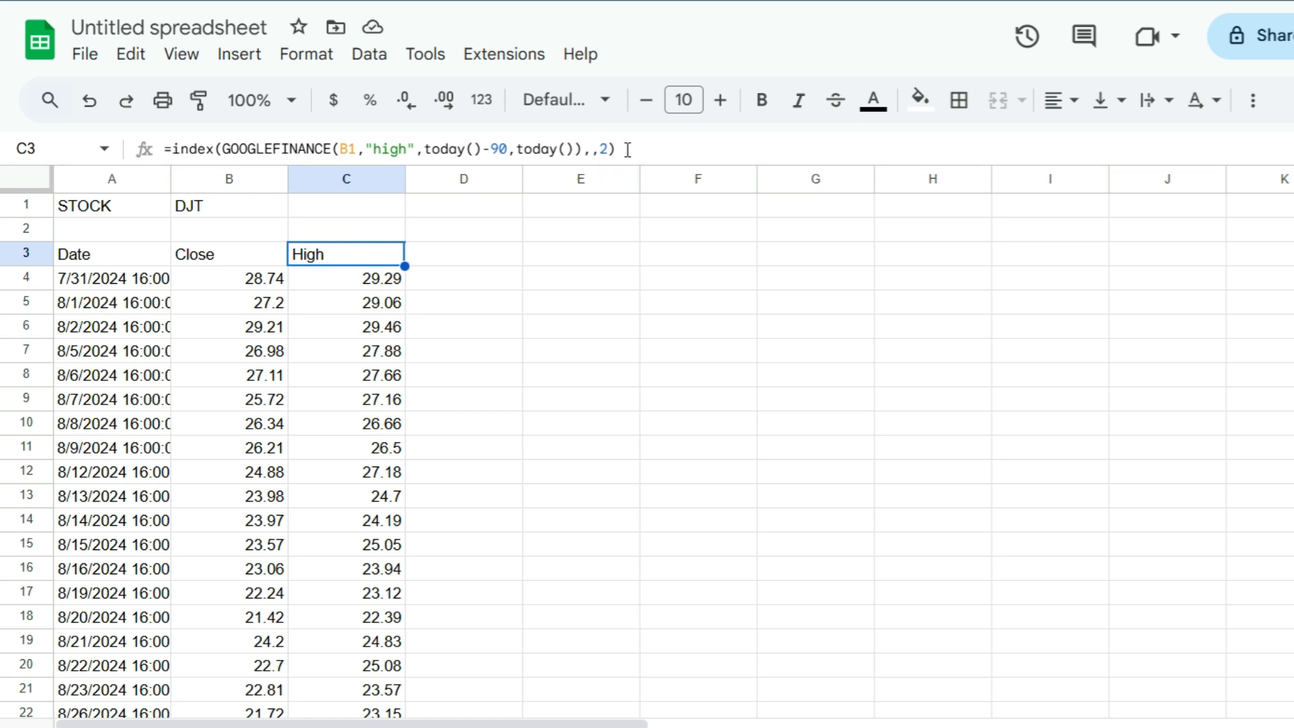
- Add a "# of Days" label in C1 and enter 90 in D1 as its value
{"action": "left_click", "coordinate": [371, 209]}
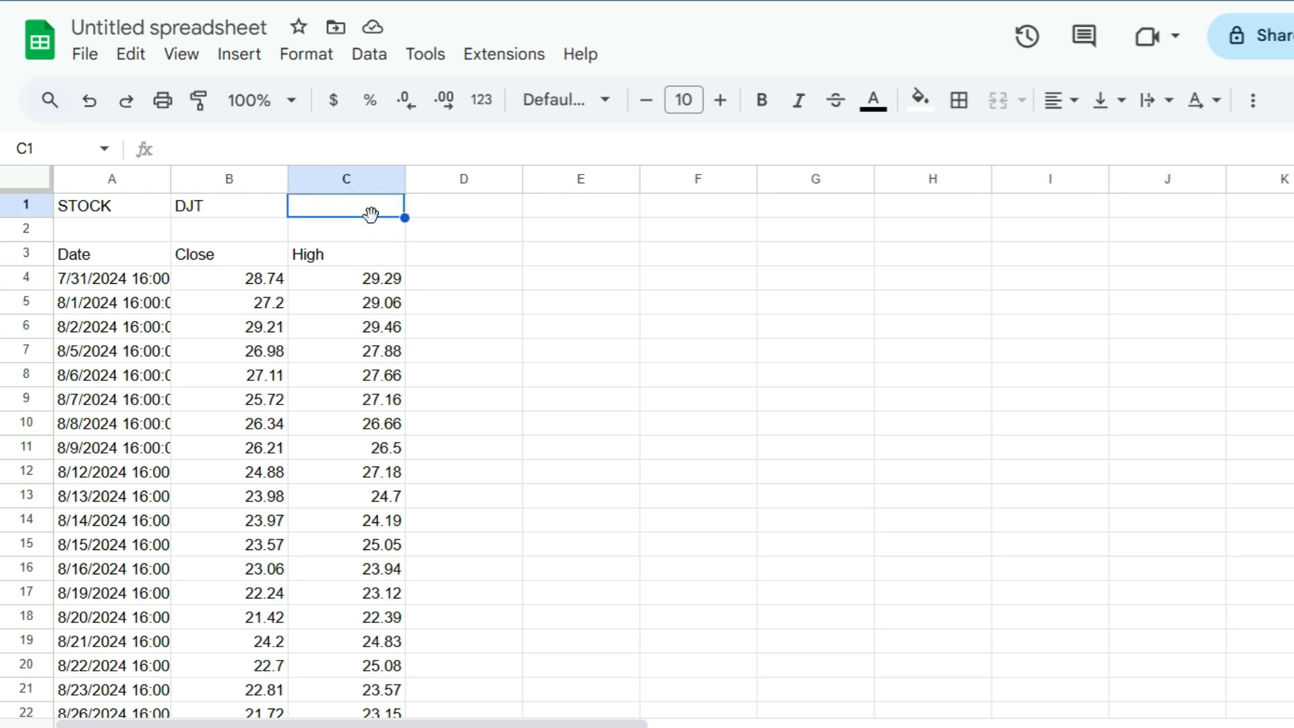
{"action": "type", "text": "# of Days"}
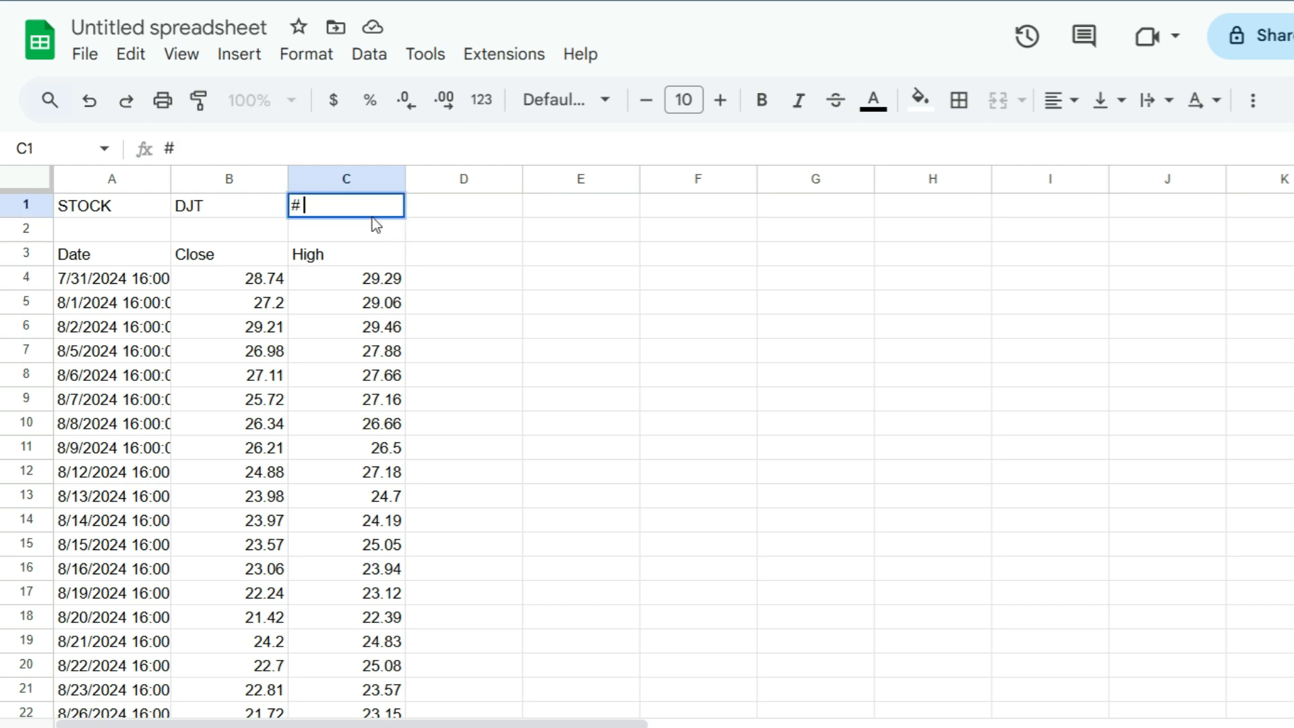
{"action": "key", "text": "Tab"}
{"action": "type", "text": "90"}
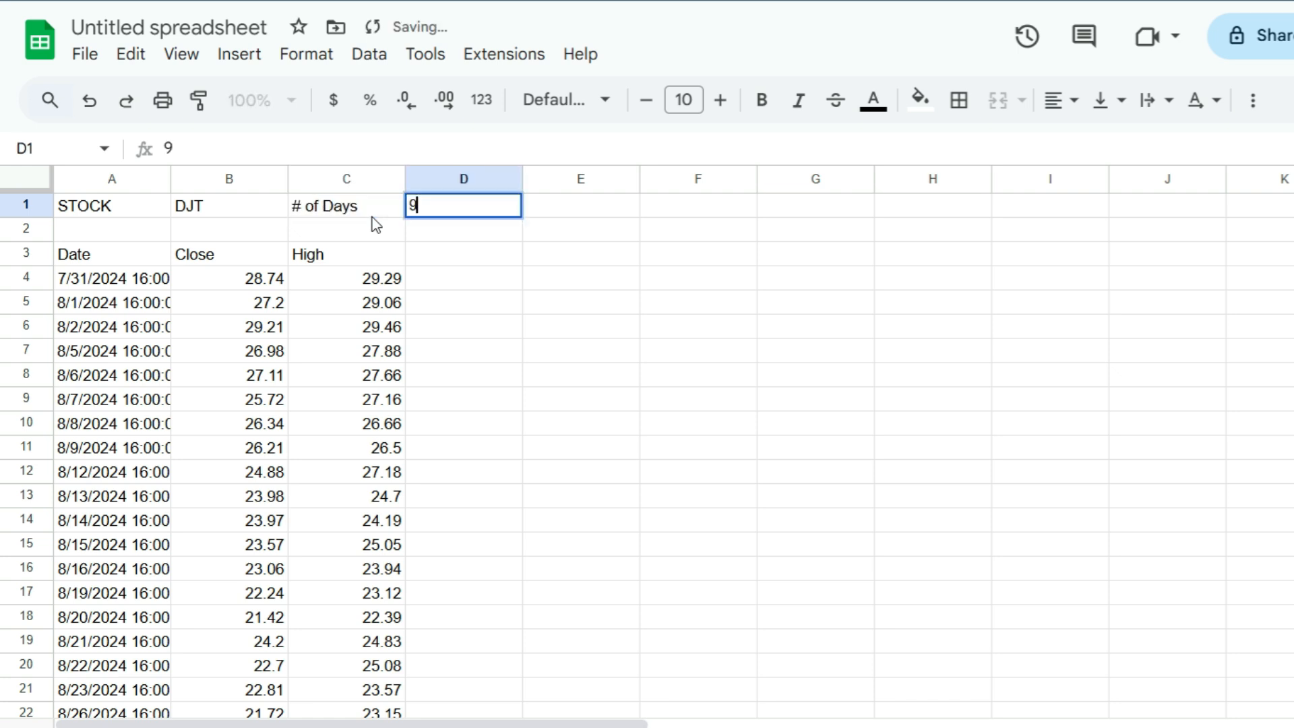
{"action": "key", "text": "Return"}
- Replace the hard-coded 90 in the A3 GOOGLEFINANCE formula with an absolute reference to D1
{"action": "key", "text": "Down"}
{"action": "key", "text": "Left"}
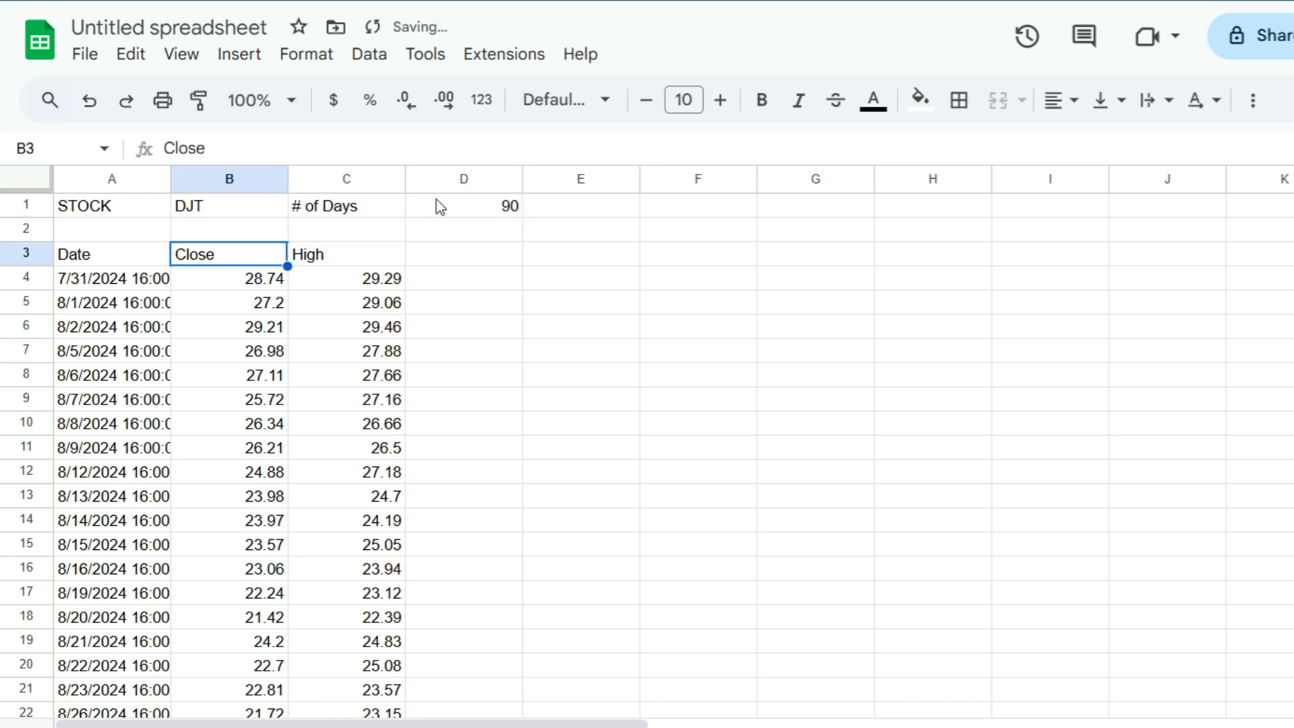
{"action": "key", "text": "Left"}
{"action": "double_click", "coordinate": [456, 148]}
{"action": "key", "text": "BackSpace"}
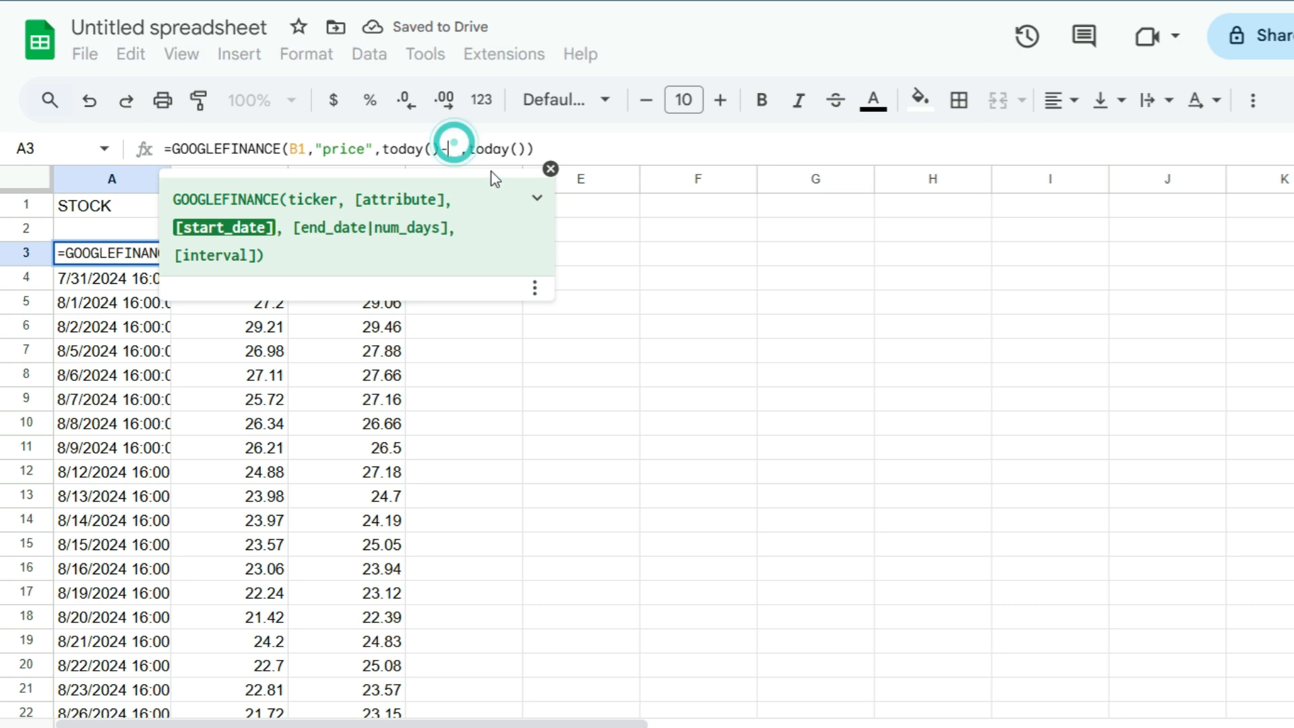
{"action": "left_click", "coordinate": [551, 170]}
{"action": "left_click", "coordinate": [480, 214]}
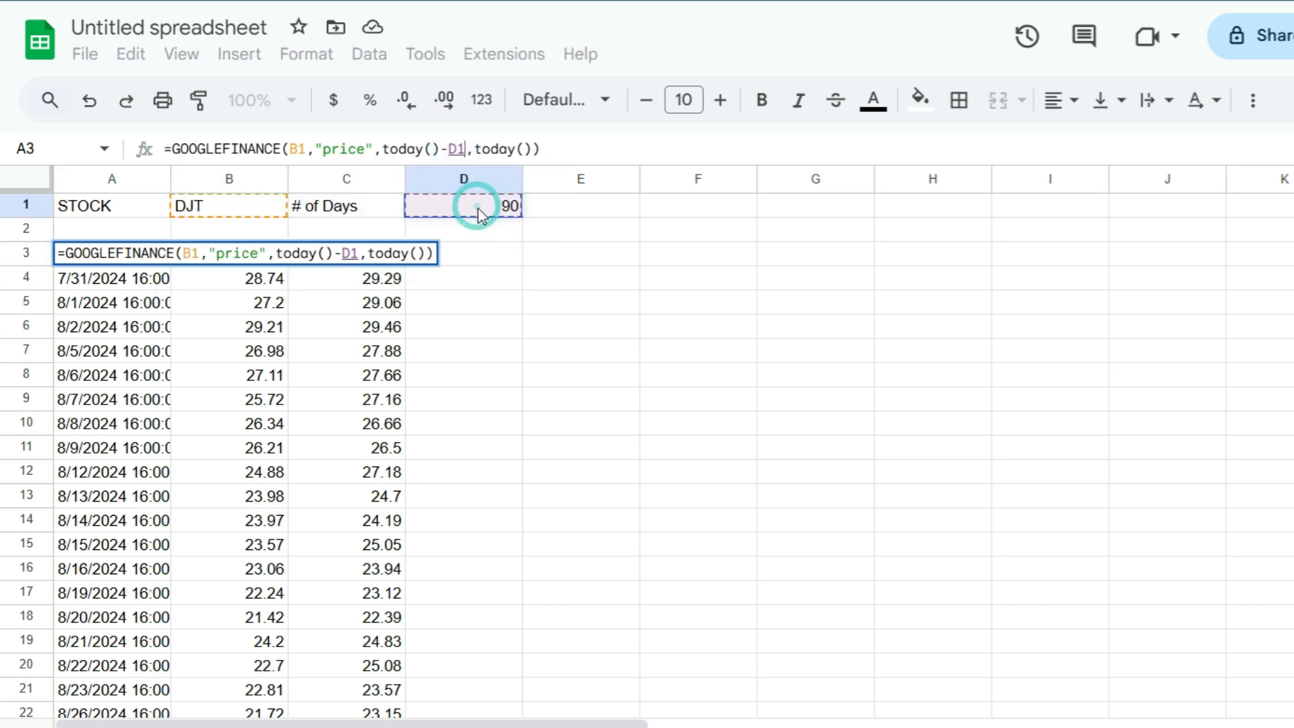
{"action": "key", "text": "F4"}
{"action": "key", "text": "Return"}
- Replace the 90 in the C3 INDEX formula with the absolute reference $D$1
{"action": "key", "text": "Up"}
{"action": "key", "text": "Right"}
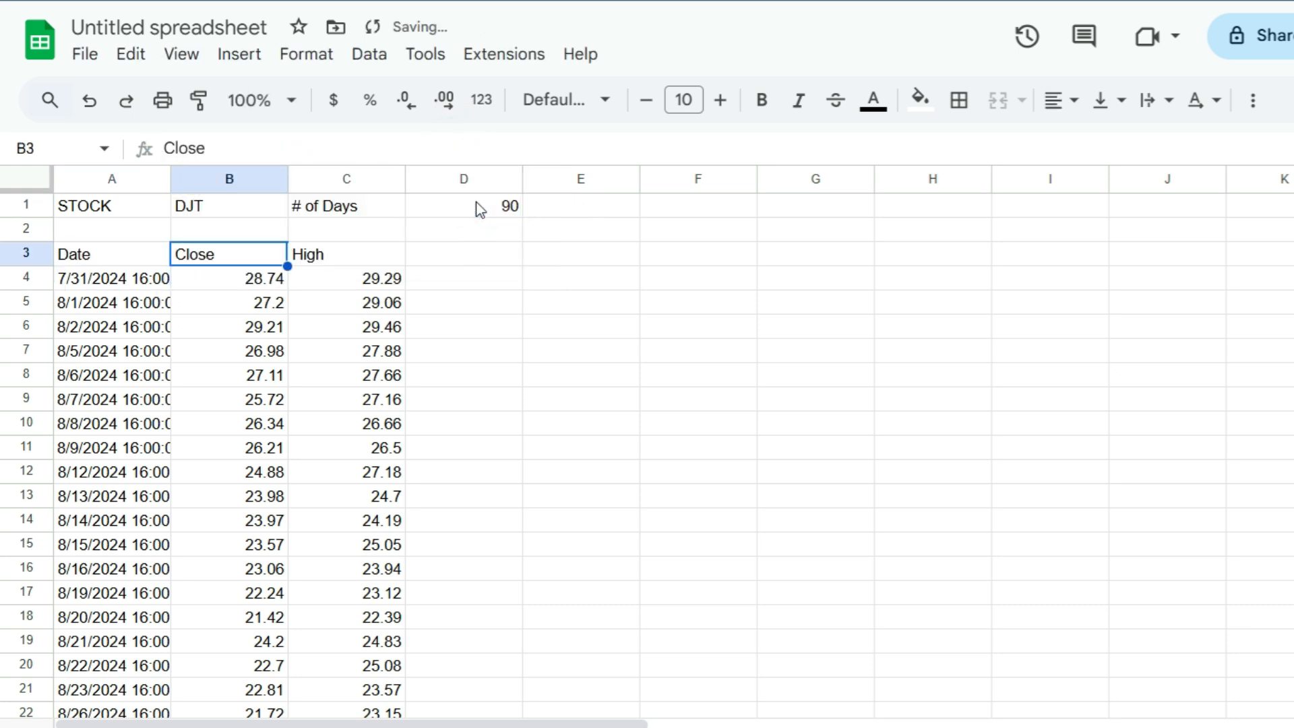
{"action": "key", "text": "Right"}
{"action": "double_click", "coordinate": [496, 149]}
{"action": "key", "text": "BackSpace"}
{"action": "left_click", "coordinate": [509, 204]}
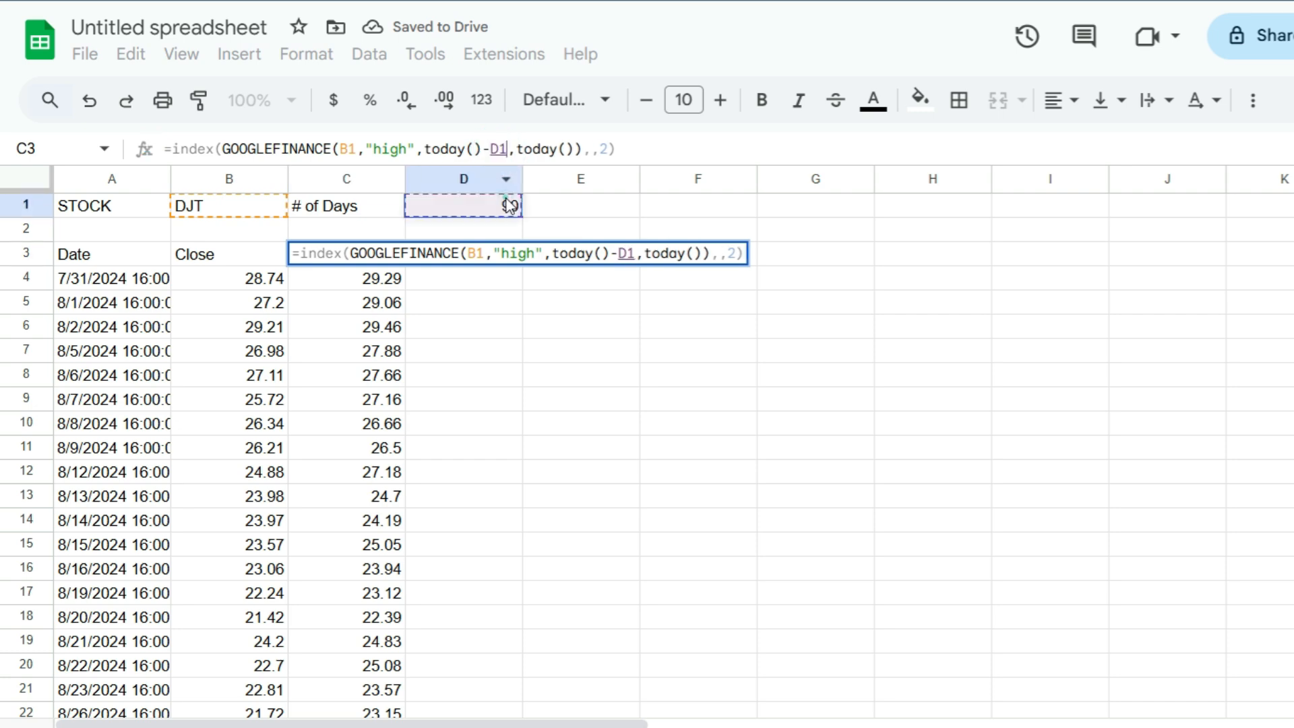
{"action": "left_click", "coordinate": [494, 149]}
{"action": "key", "text": "F4"}
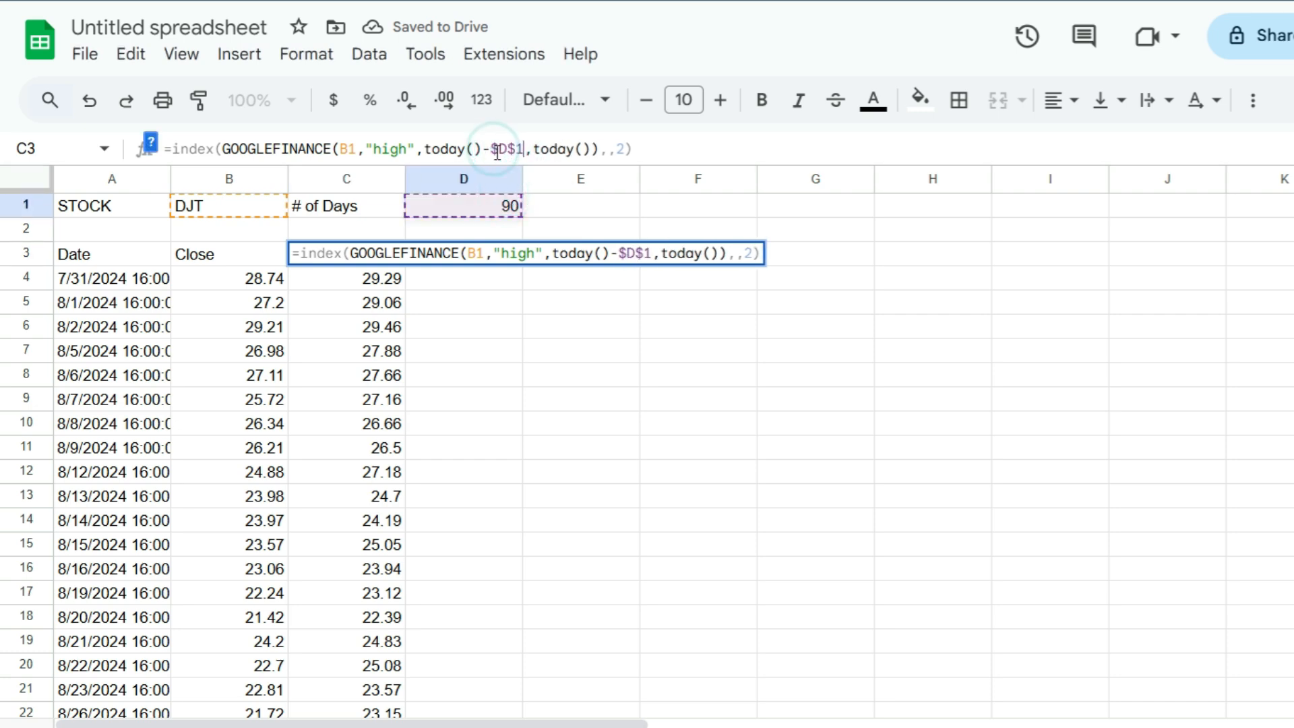
{"action": "key", "text": "Return"}
{"action": "key", "text": "Up"}
- Test the number-of-days input by setting D1 to 60 and restoring it to 90
{"action": "left_click", "coordinate": [502, 206]}
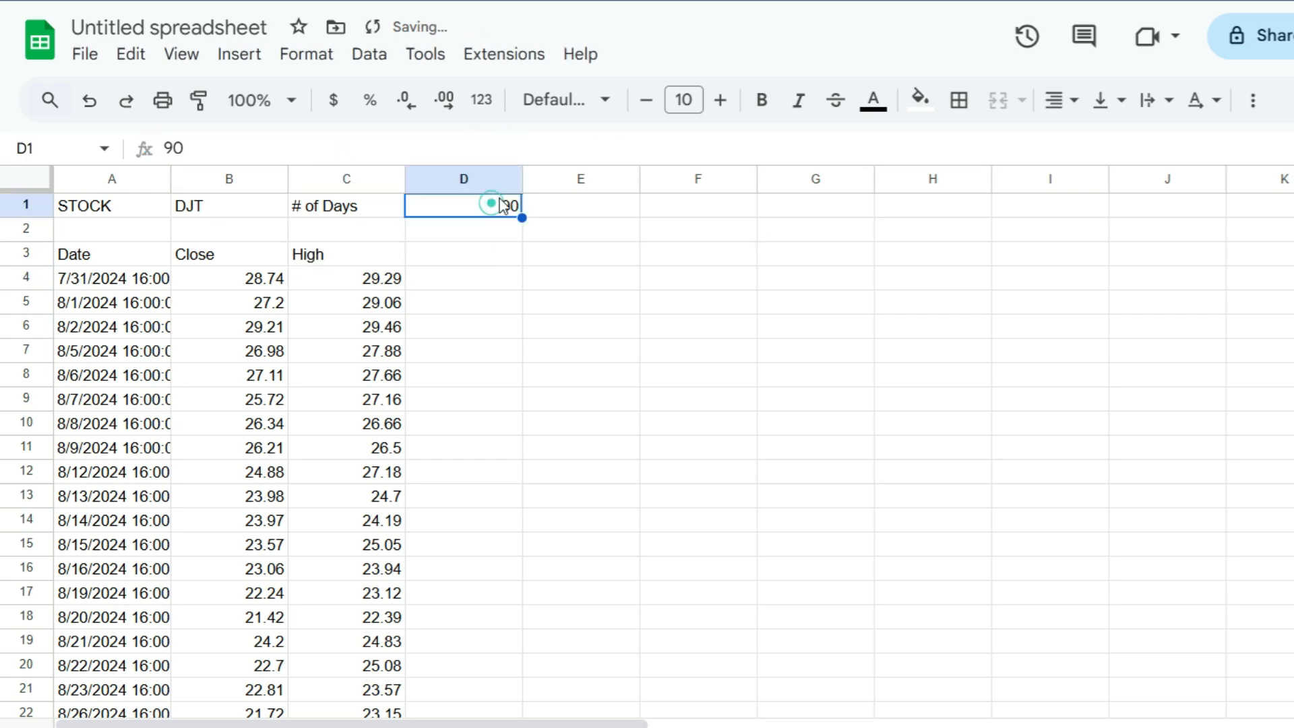
{"action": "type", "text": "60"}
{"action": "key", "text": "Return"}
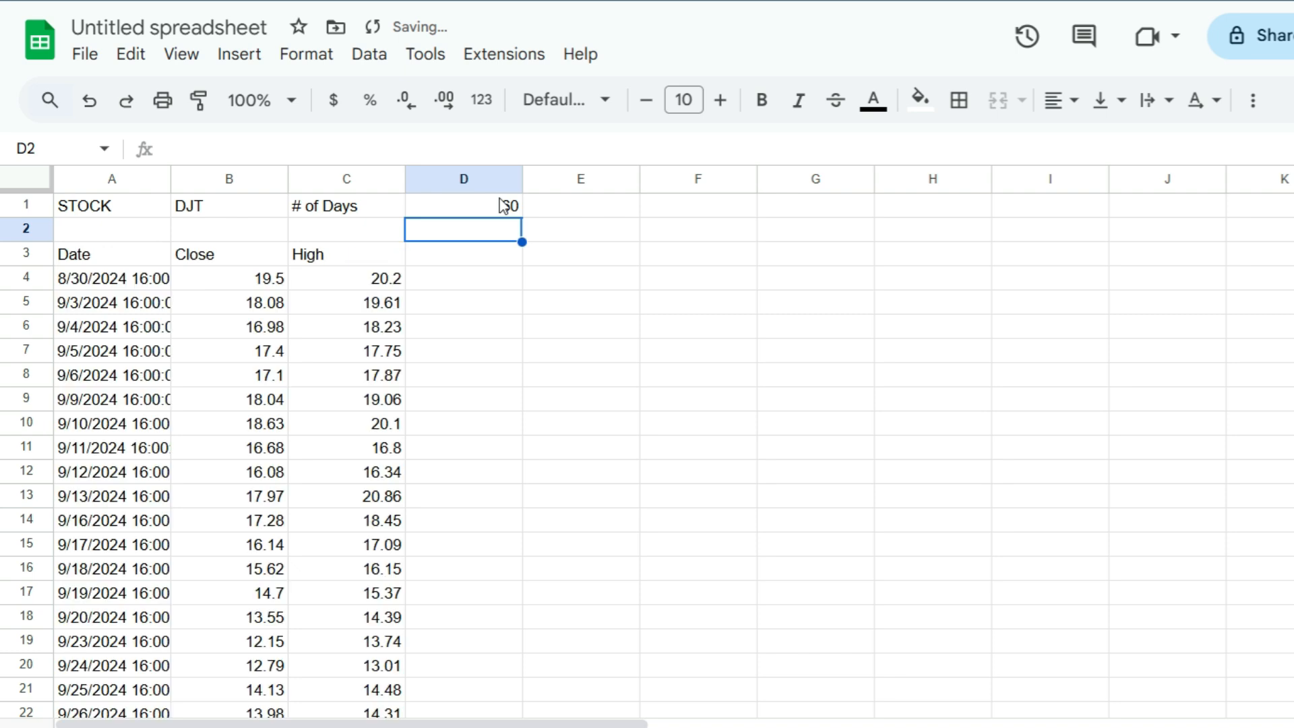
{"action": "key", "text": "Up"}
{"action": "type", "text": "90"}
{"action": "key", "text": "Return"}
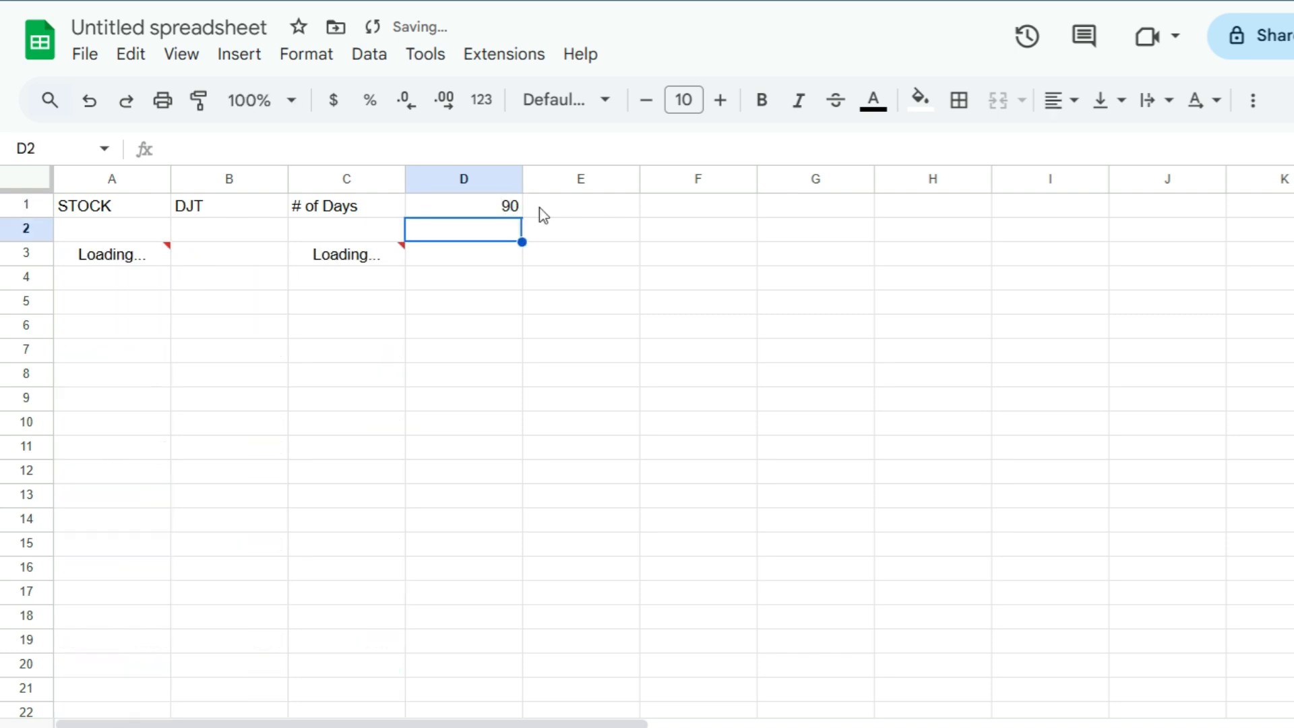
{"action": "key", "text": "Down"}
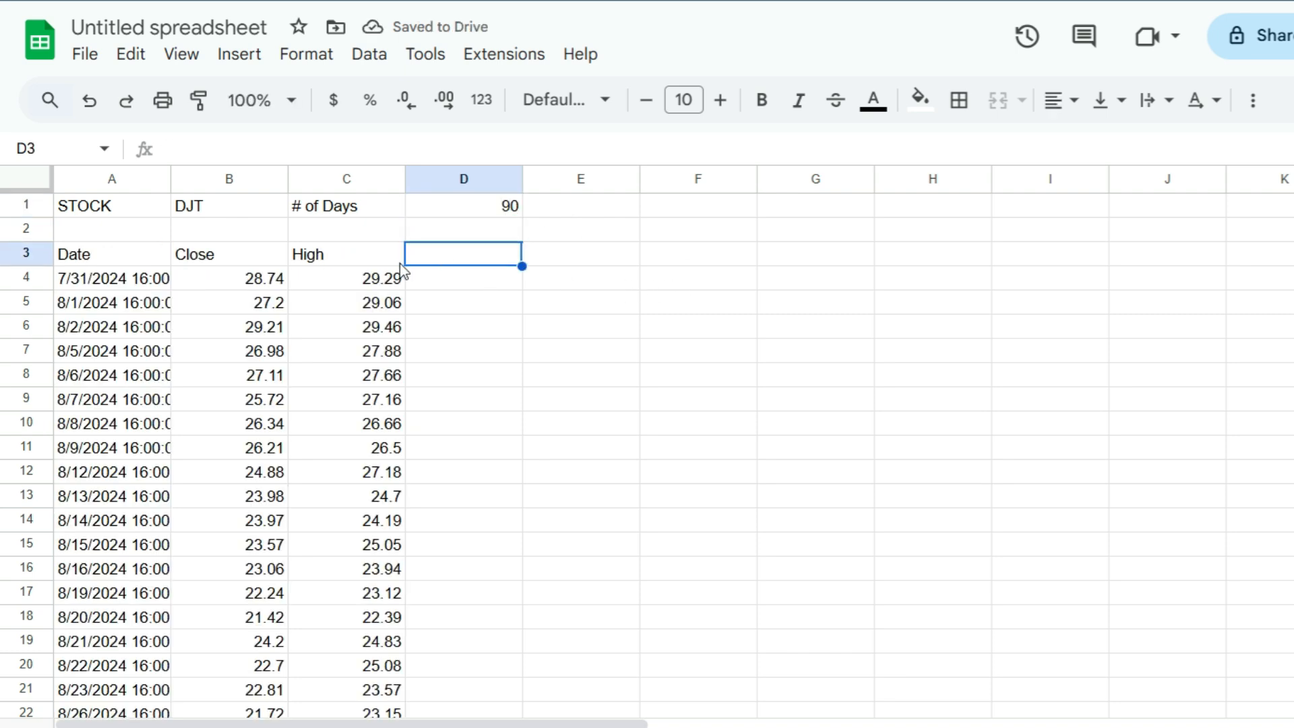
- Copy the C3 formula text into D3 and change its attribute from "high" to "low"
{"action": "left_click", "coordinate": [402, 263]}
{"action": "triple_click", "coordinate": [706, 145]}
{"action": "key", "text": "ctrl+c"}
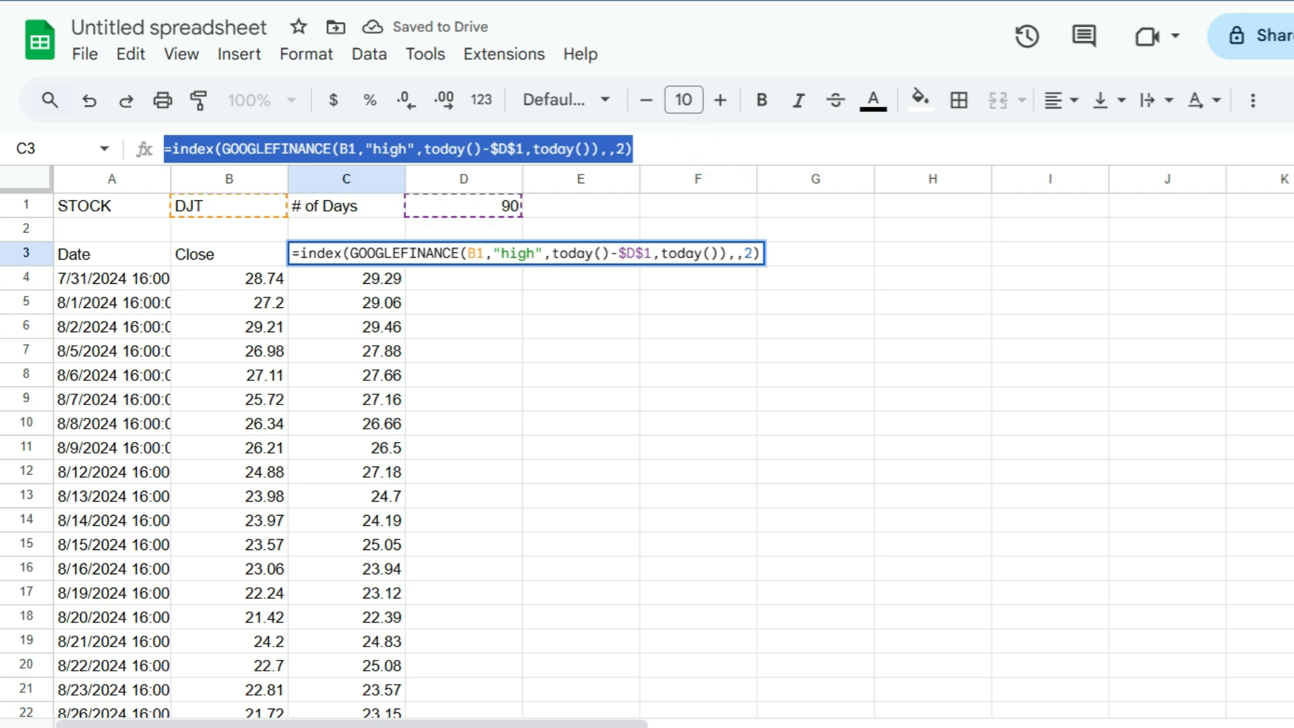
{"action": "key", "text": "Escape"}
{"action": "left_click", "coordinate": [492, 250]}
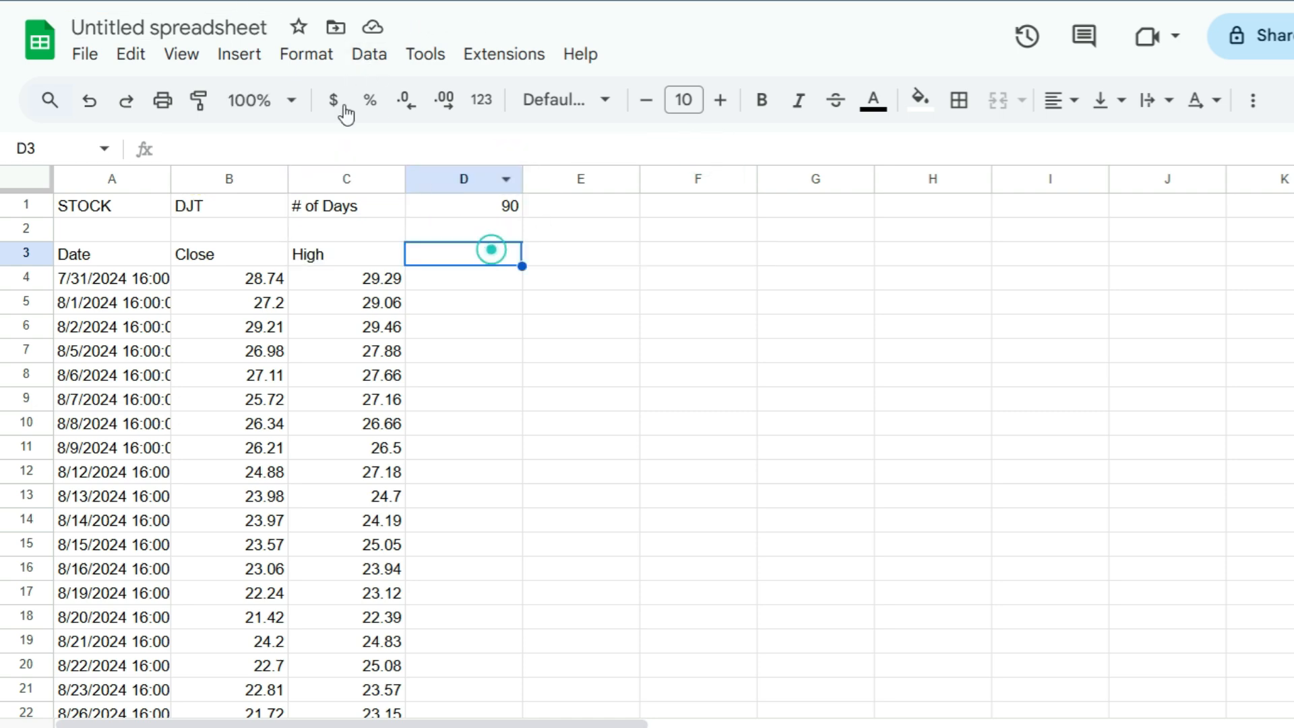
{"action": "left_click", "coordinate": [361, 143]}
{"action": "key", "text": "ctrl+v"}
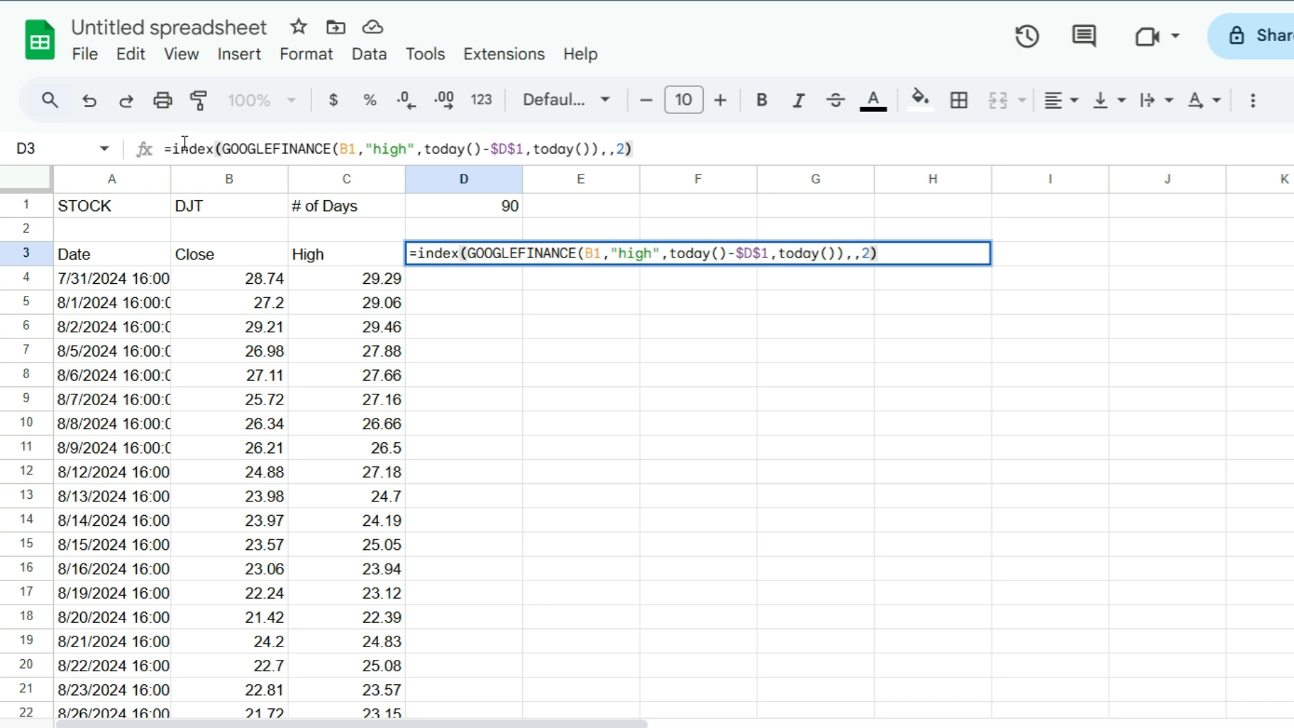
{"action": "double_click", "coordinate": [392, 149]}
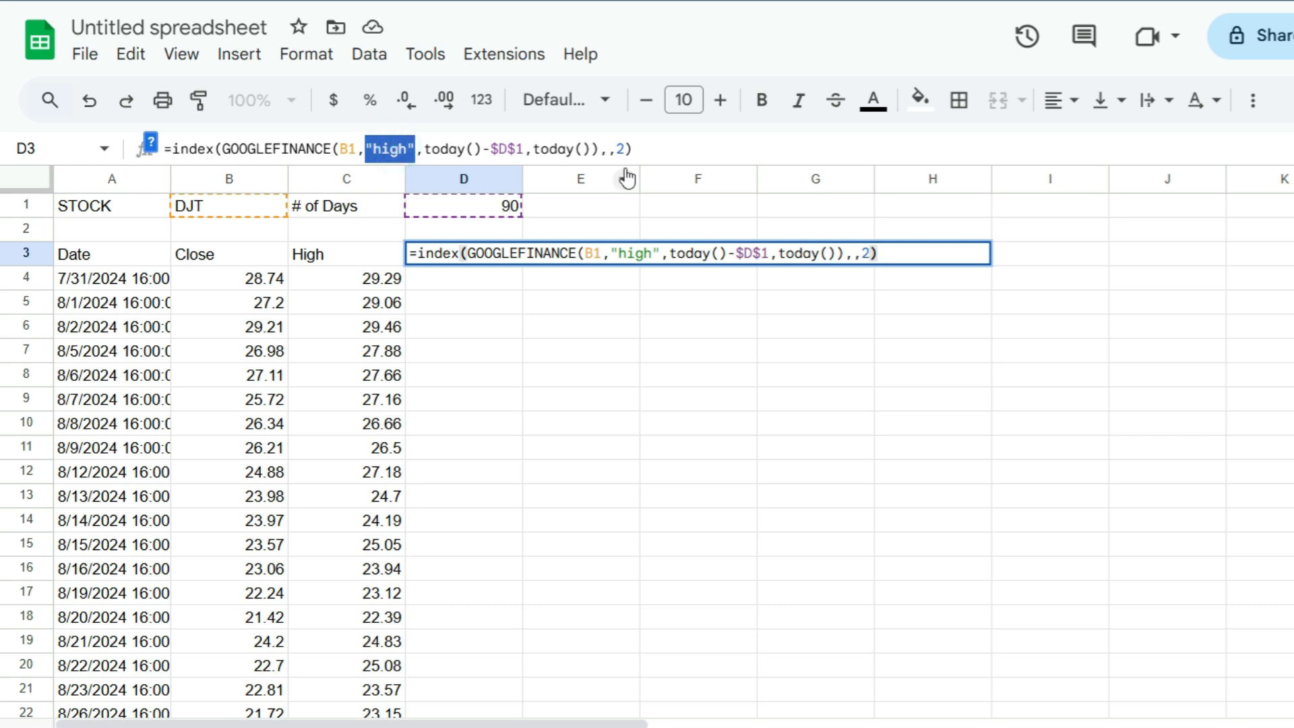
{"action": "type", "text": "\"low\""}
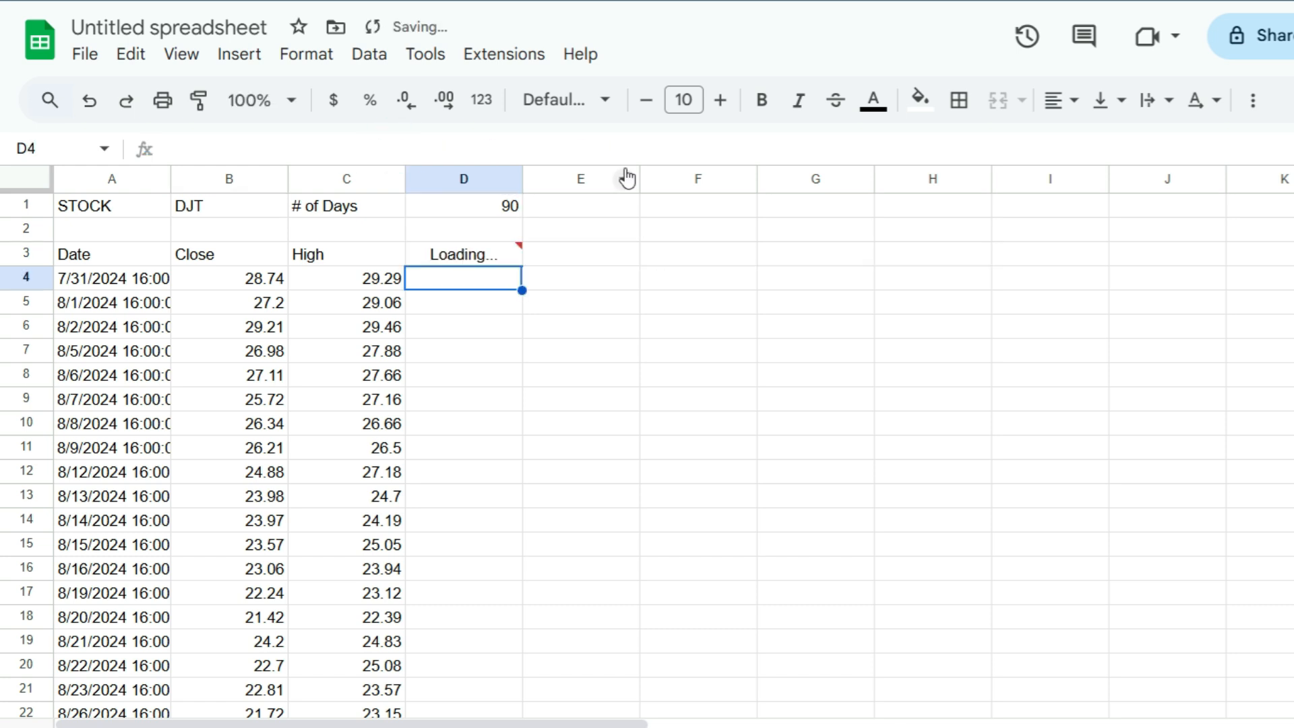
{"action": "key", "text": "Up"}
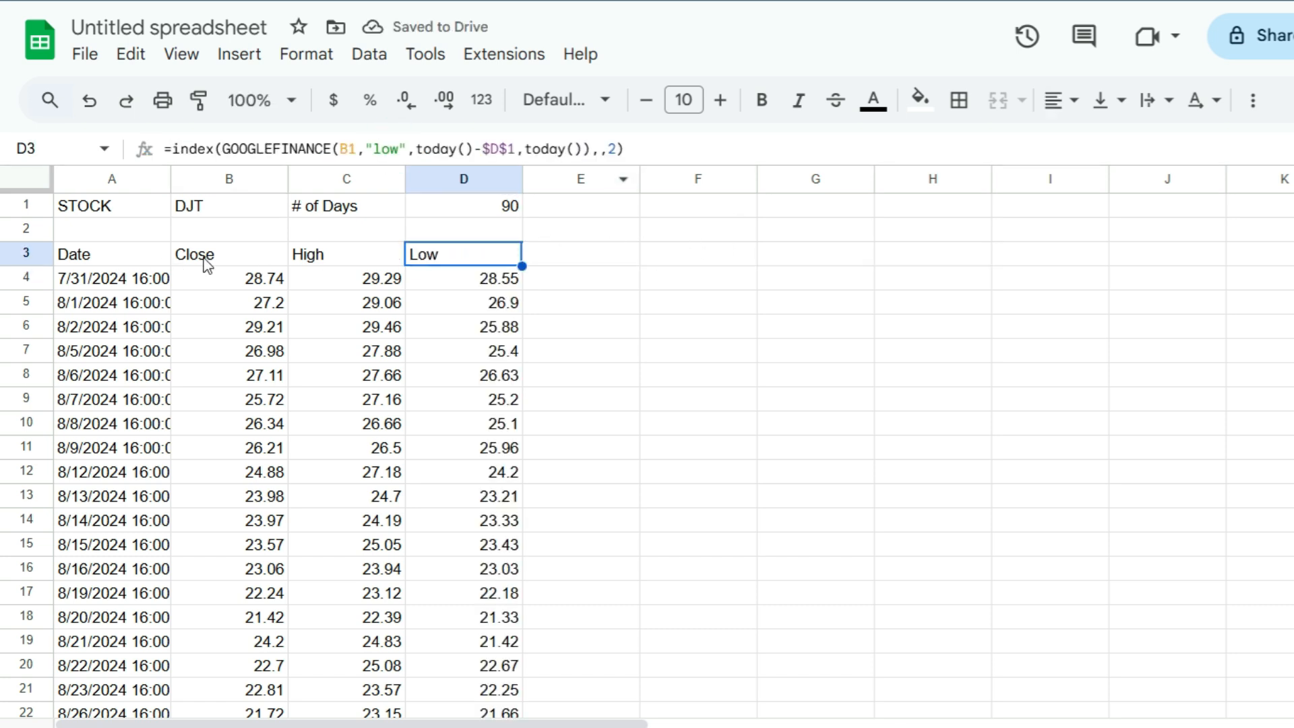
{"action": "left_click", "coordinate": [205, 259]}
{"action": "key", "text": "Right"}
{"action": "key", "text": "Right"}
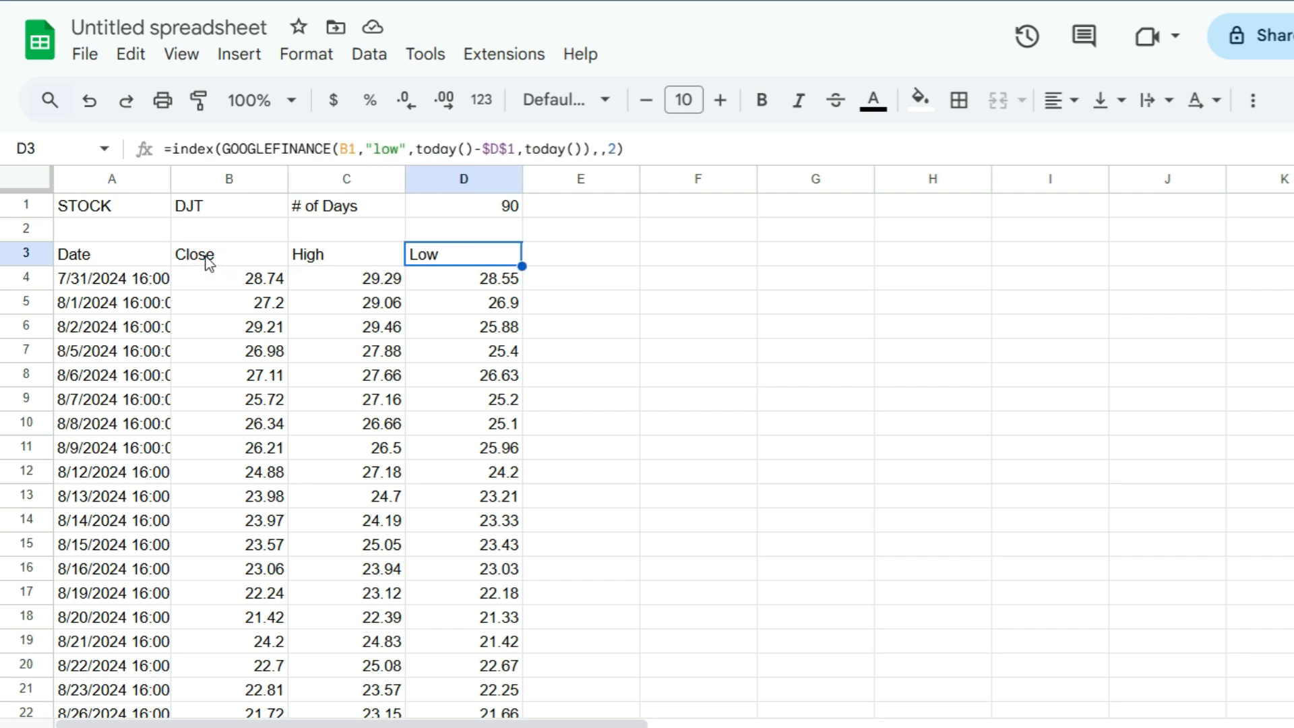
- Format the ticker cell B1 with a yellow fill and an outer border
{"action": "left_click", "coordinate": [223, 206]}
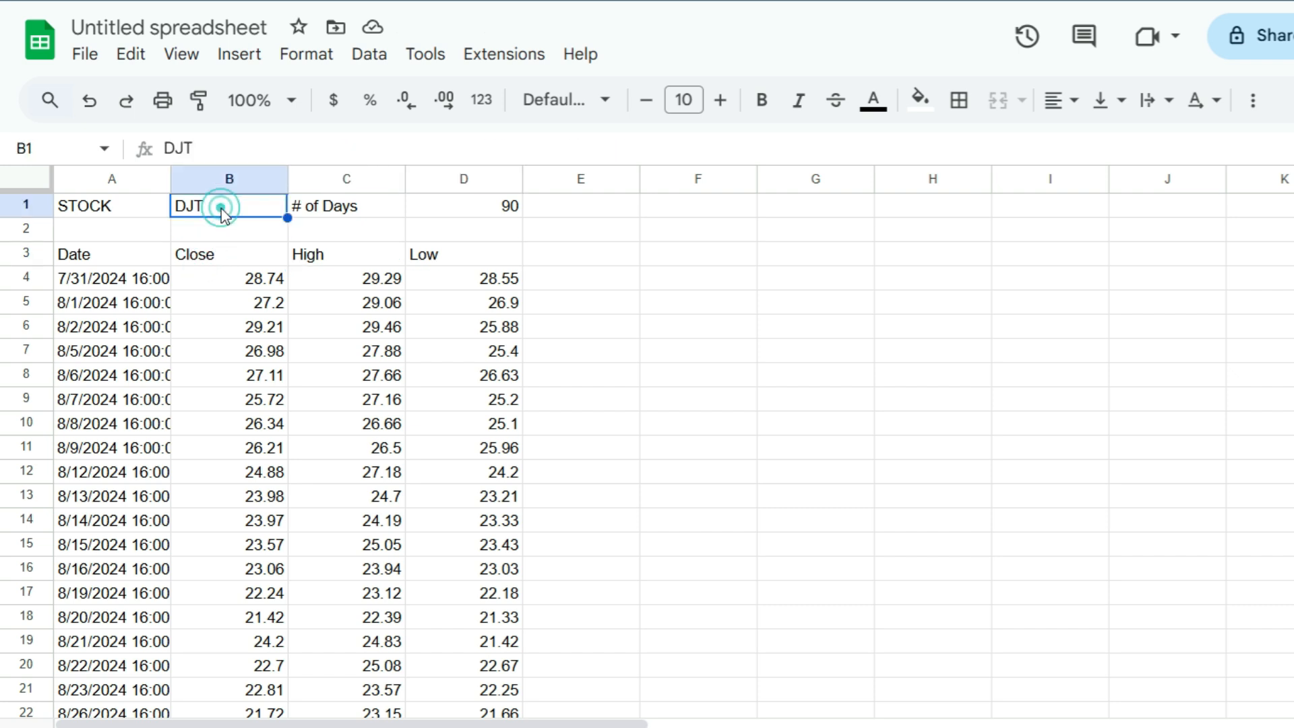
{"action": "left_click", "coordinate": [920, 100]}
{"action": "left_click", "coordinate": [1009, 207]}
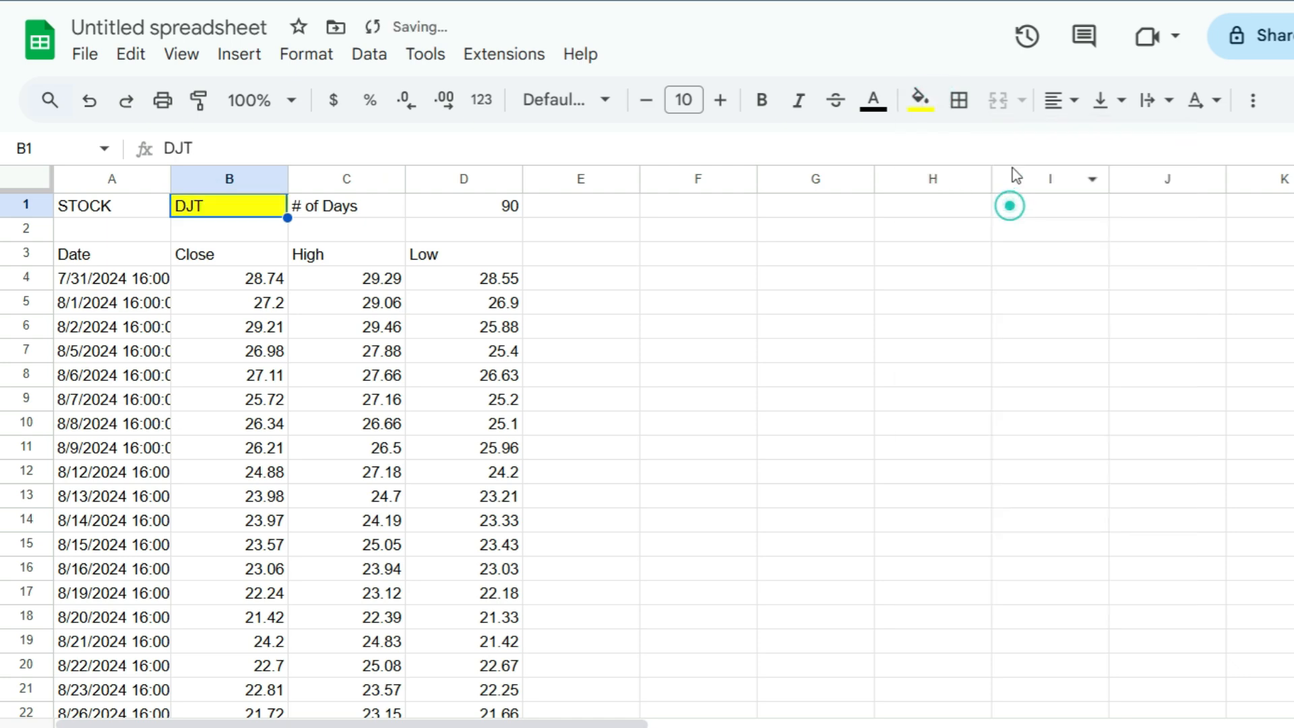
{"action": "left_click", "coordinate": [960, 102]}
{"action": "left_click", "coordinate": [1124, 154]}
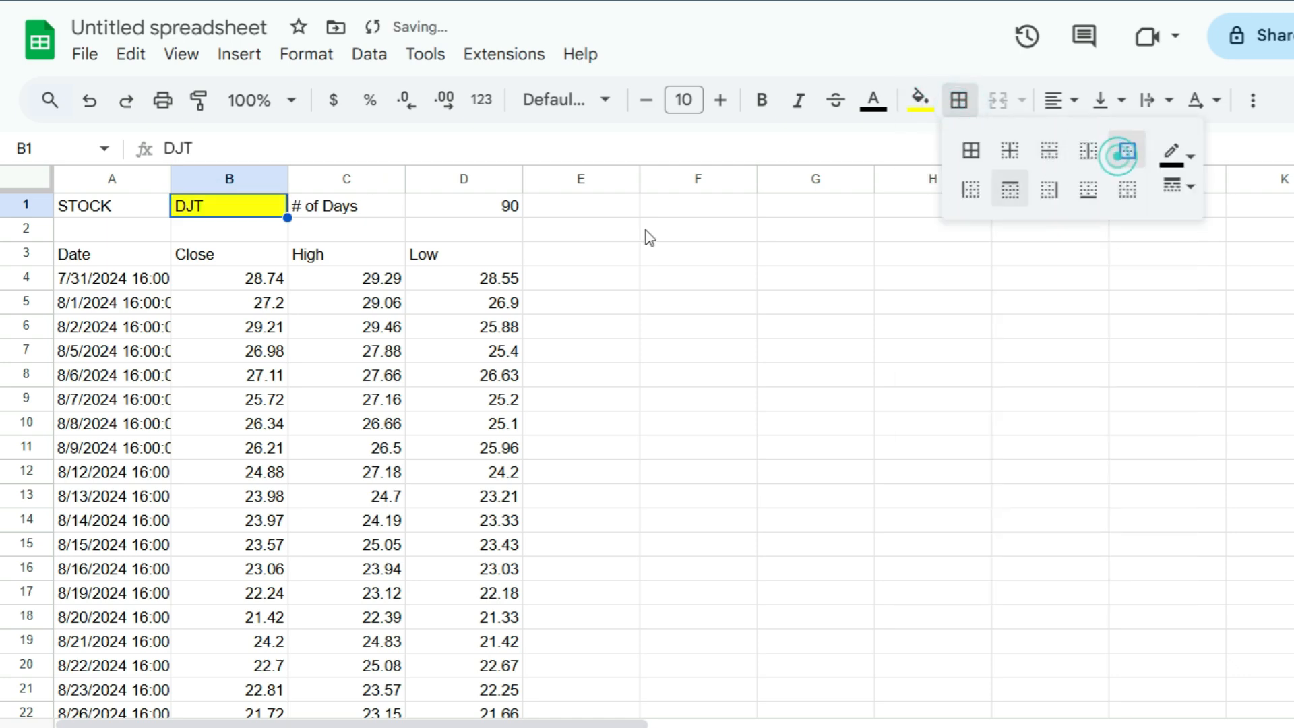
- Give the number-of-days cell D1 a yellow fill and an outer border
{"action": "left_click", "coordinate": [471, 208]}
{"action": "left_click", "coordinate": [920, 100]}
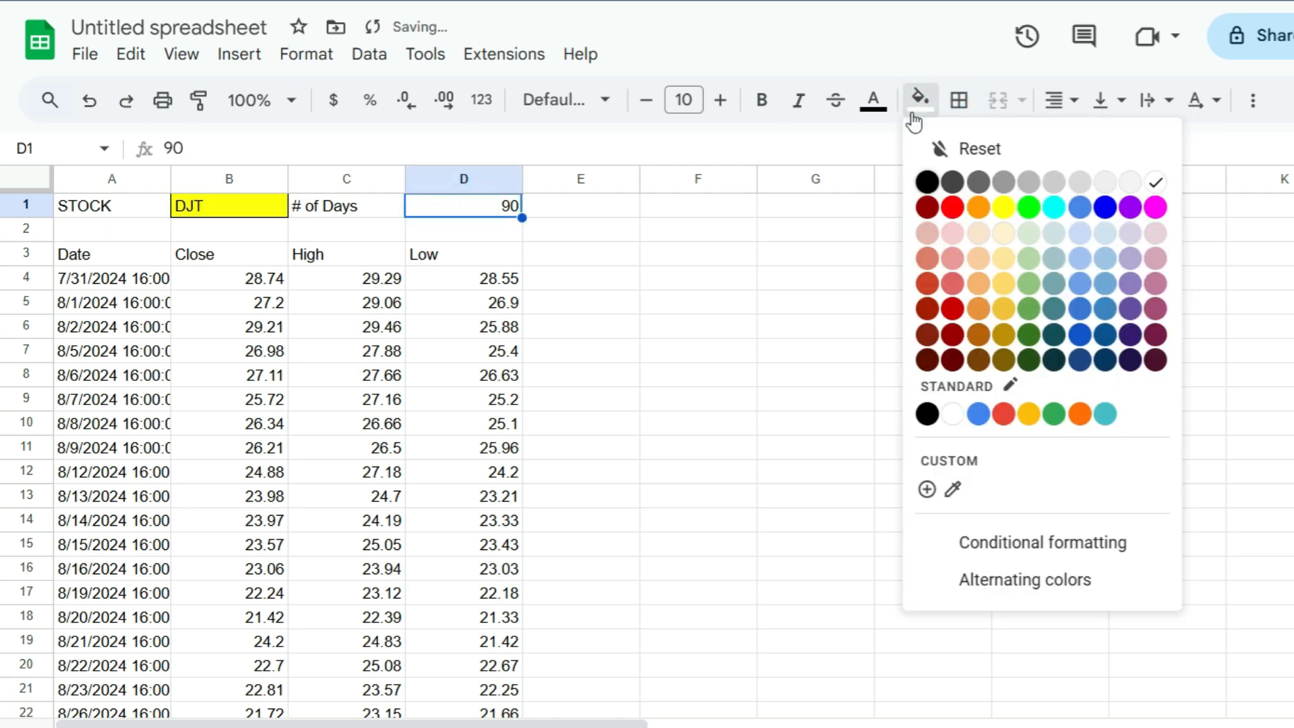
{"action": "left_click", "coordinate": [1003, 209]}
{"action": "left_click", "coordinate": [959, 101]}
{"action": "left_click", "coordinate": [1127, 151]}
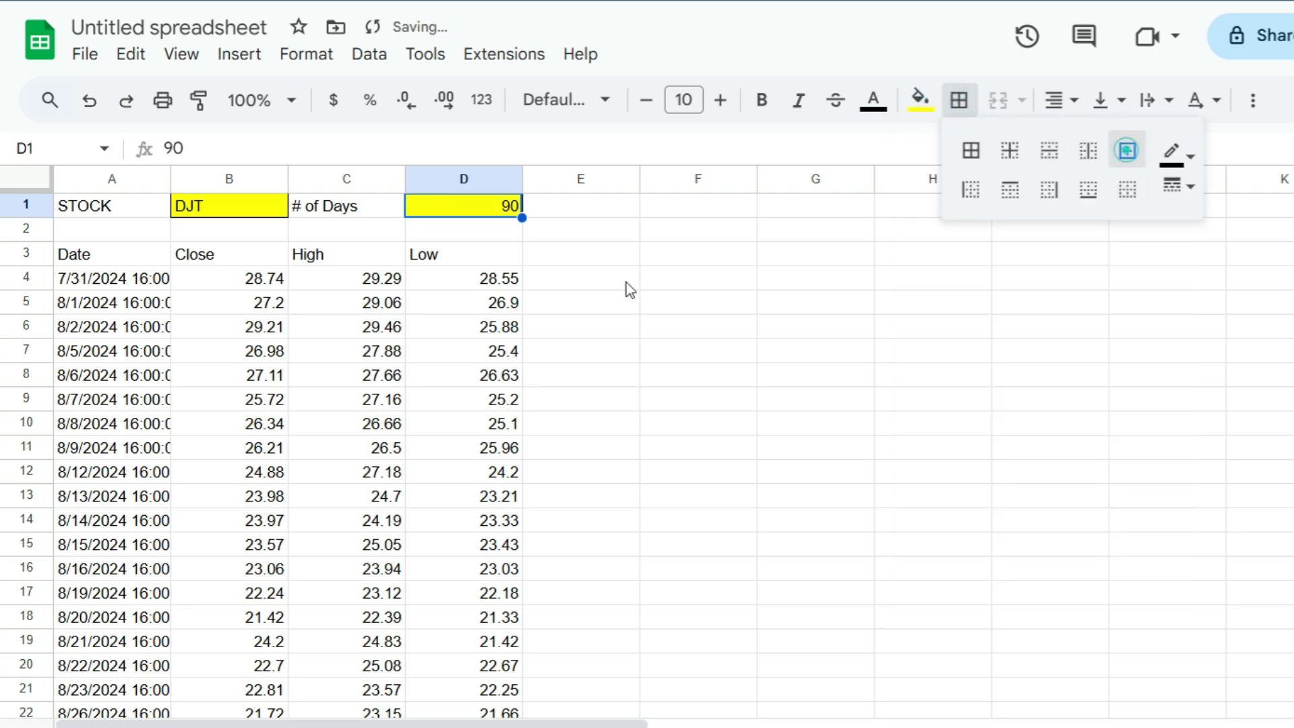
- Enter the column headers "Highest High" in E3 and "Lowest Low" in F3
{"action": "left_click", "coordinate": [484, 260]}
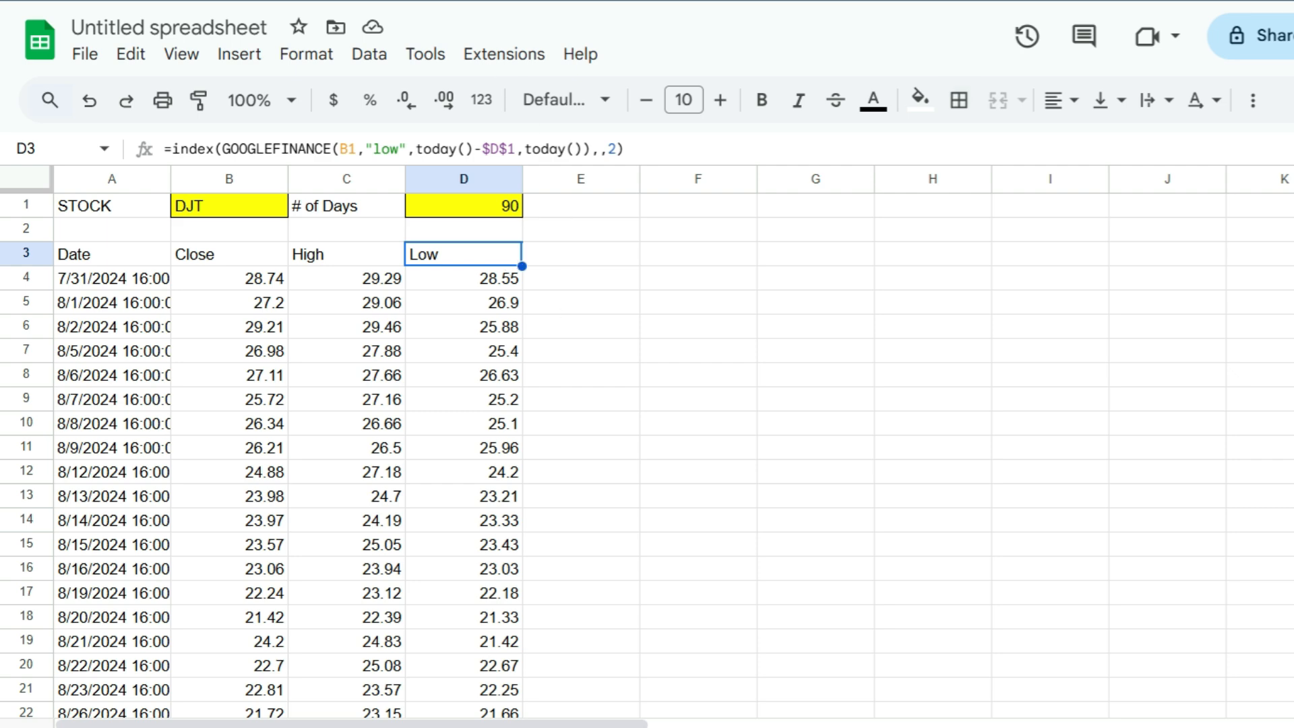
{"action": "left_click", "coordinate": [599, 260]}
{"action": "type", "text": "H"}
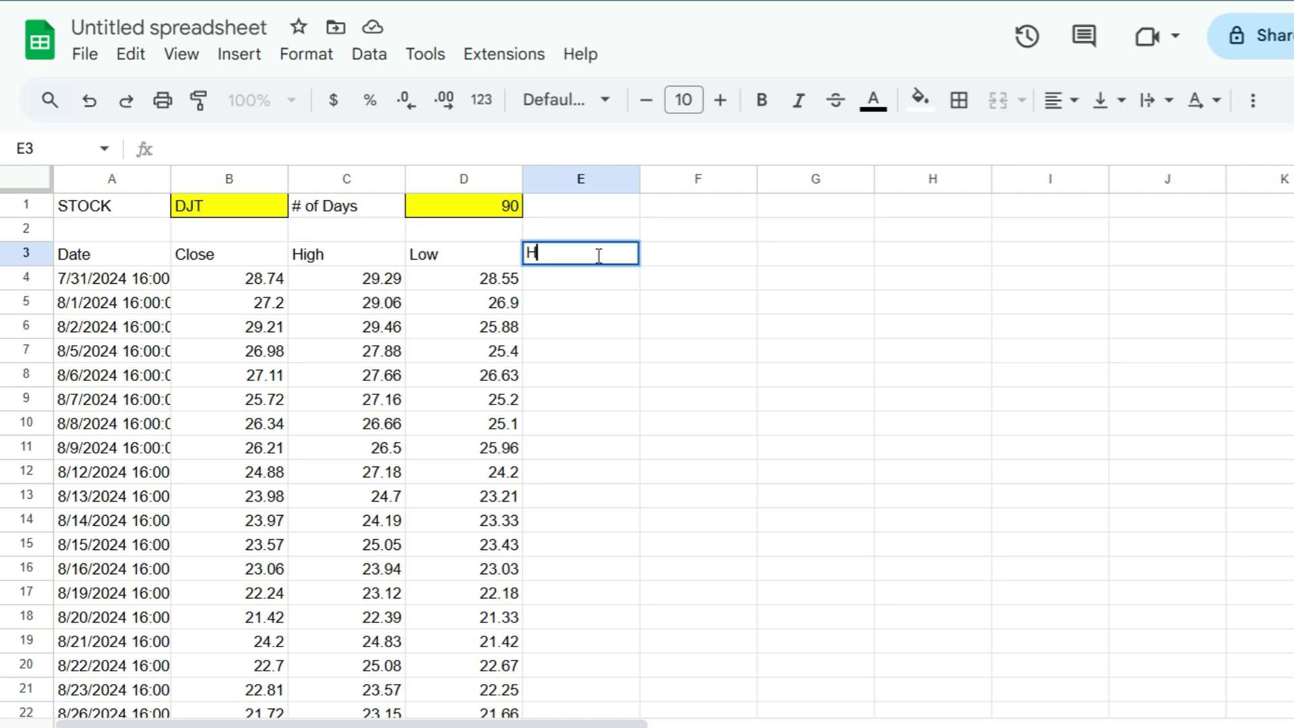
{"action": "type", "text": "ighest High"}
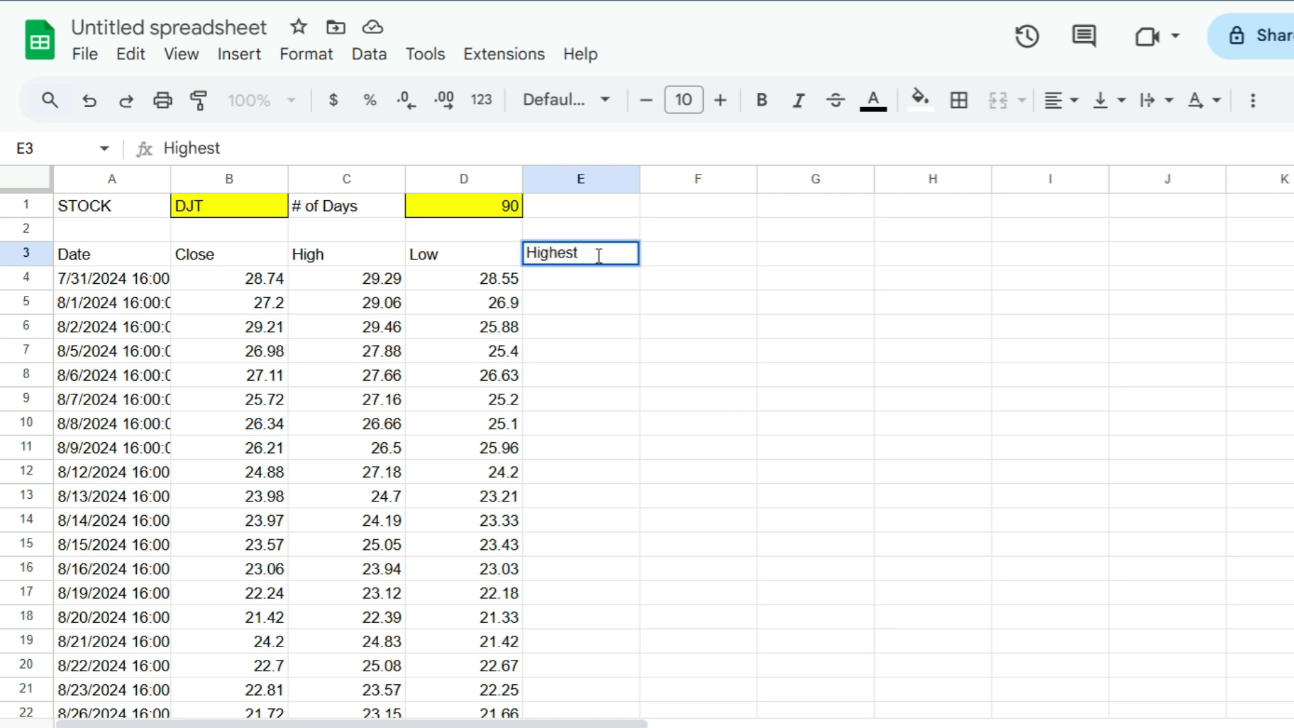
{"action": "key", "text": "Tab"}
{"action": "type", "text": "Lowest Low"}
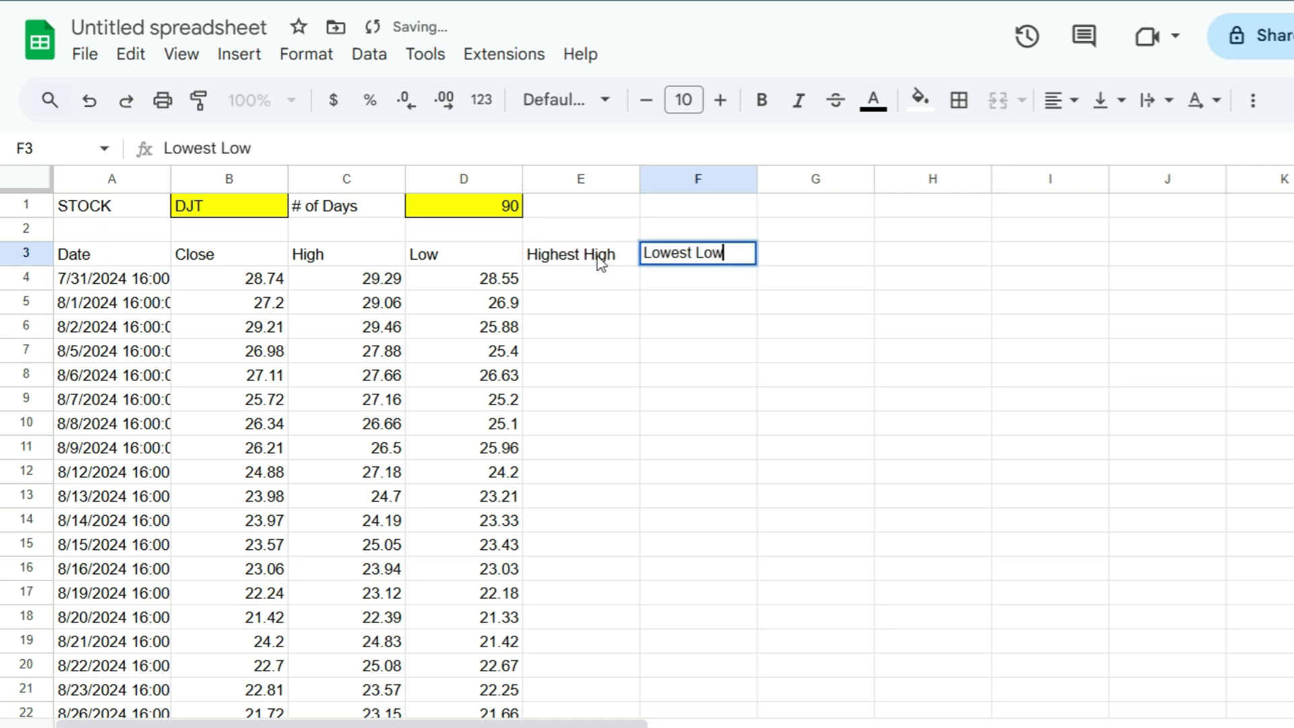
{"action": "key", "text": "Return"}
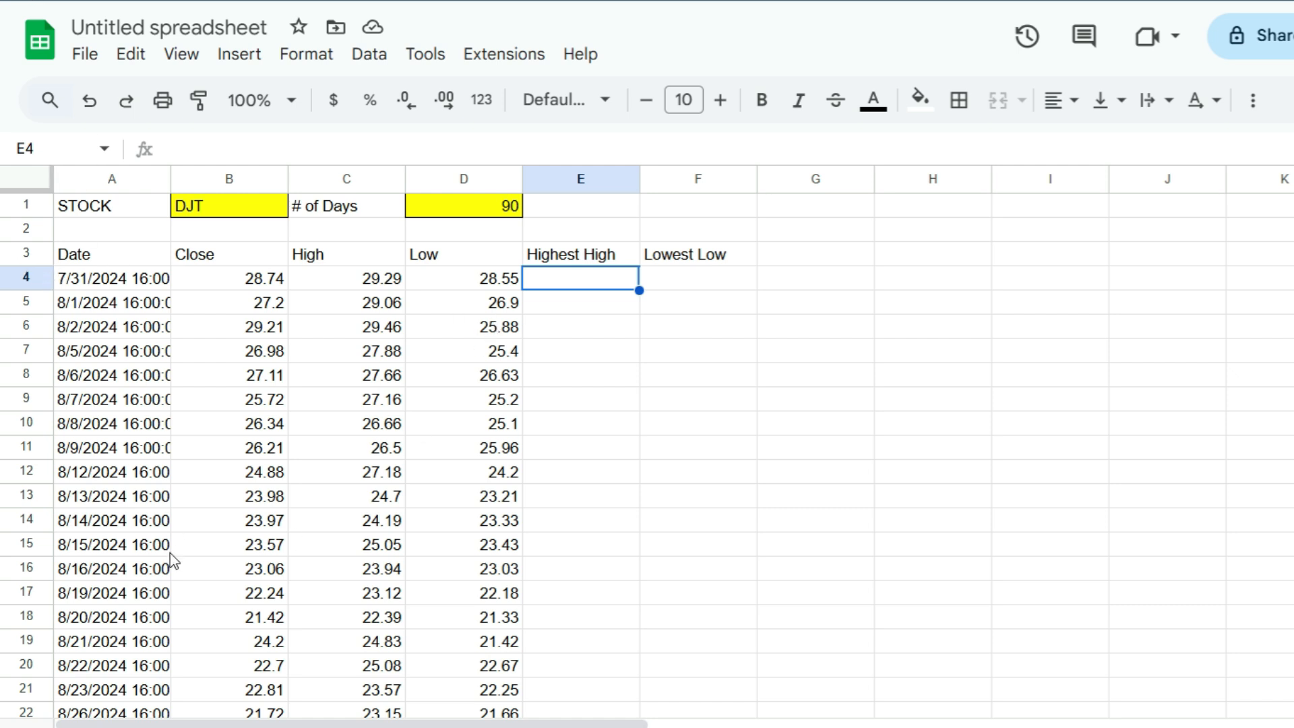
- Enter a MAX formula in E17 over the high values in C4:C17
{"action": "left_click", "coordinate": [155, 595]}
{"action": "key", "text": "Right"}
{"action": "key", "text": "Right"}
{"action": "key", "text": "Right"}
{"action": "key", "text": "Right"}
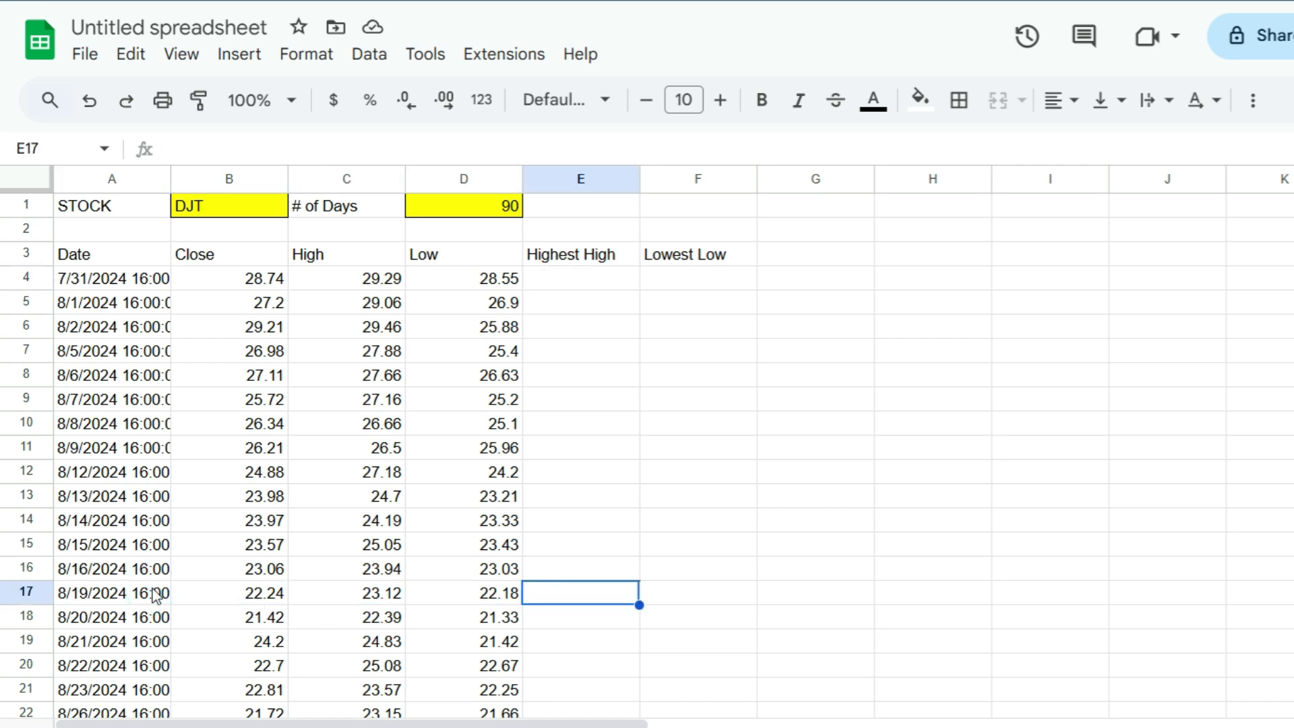
{"action": "type", "text": "=max("}
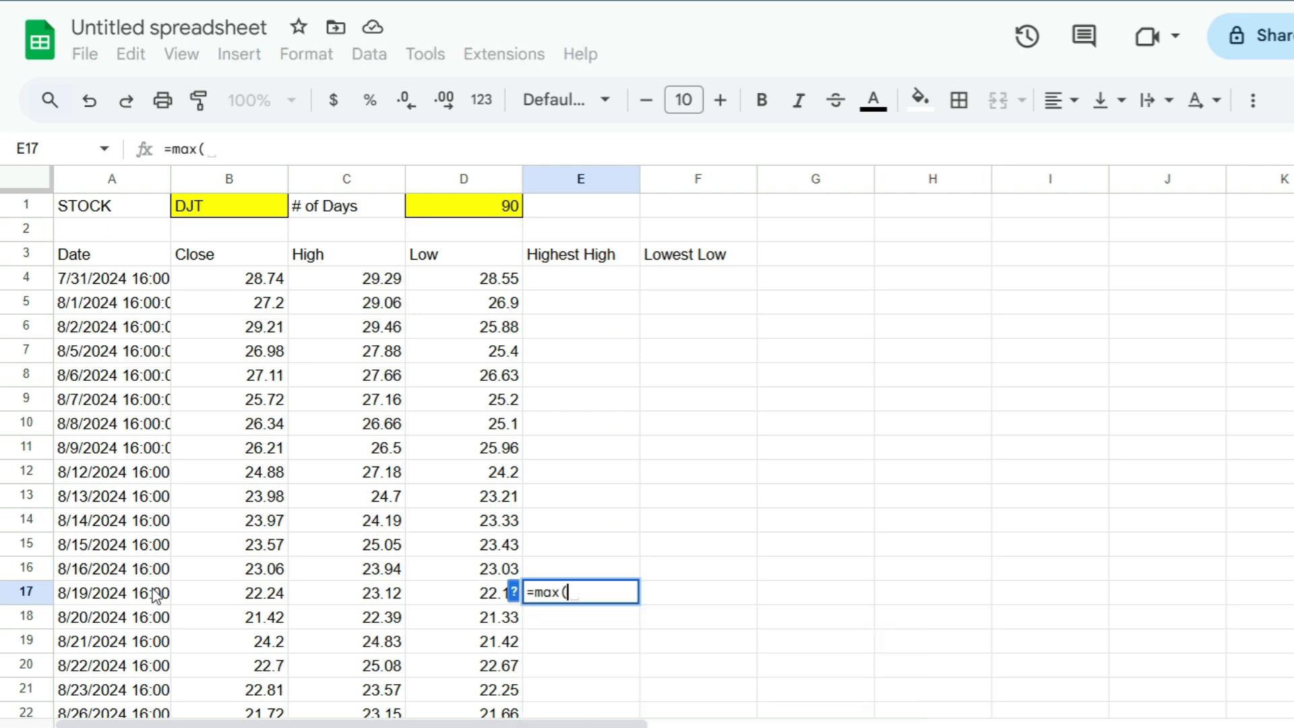
{"action": "key", "text": "Left"}
{"action": "key", "text": "Left"}
{"action": "key", "text": "shift+Up"}
{"action": "key", "text": "shift+Up"}
{"action": "key", "text": "shift+Up"}
{"action": "key", "text": "shift+Up"}
{"action": "key", "text": "shift+Up"}
{"action": "key", "text": "shift+Up"}
{"action": "key", "text": "shift+Up"}
{"action": "key", "text": "shift+Up"}
{"action": "key", "text": "shift+Up"}
{"action": "key", "text": "shift+Up"}
{"action": "key", "text": "shift+Up"}
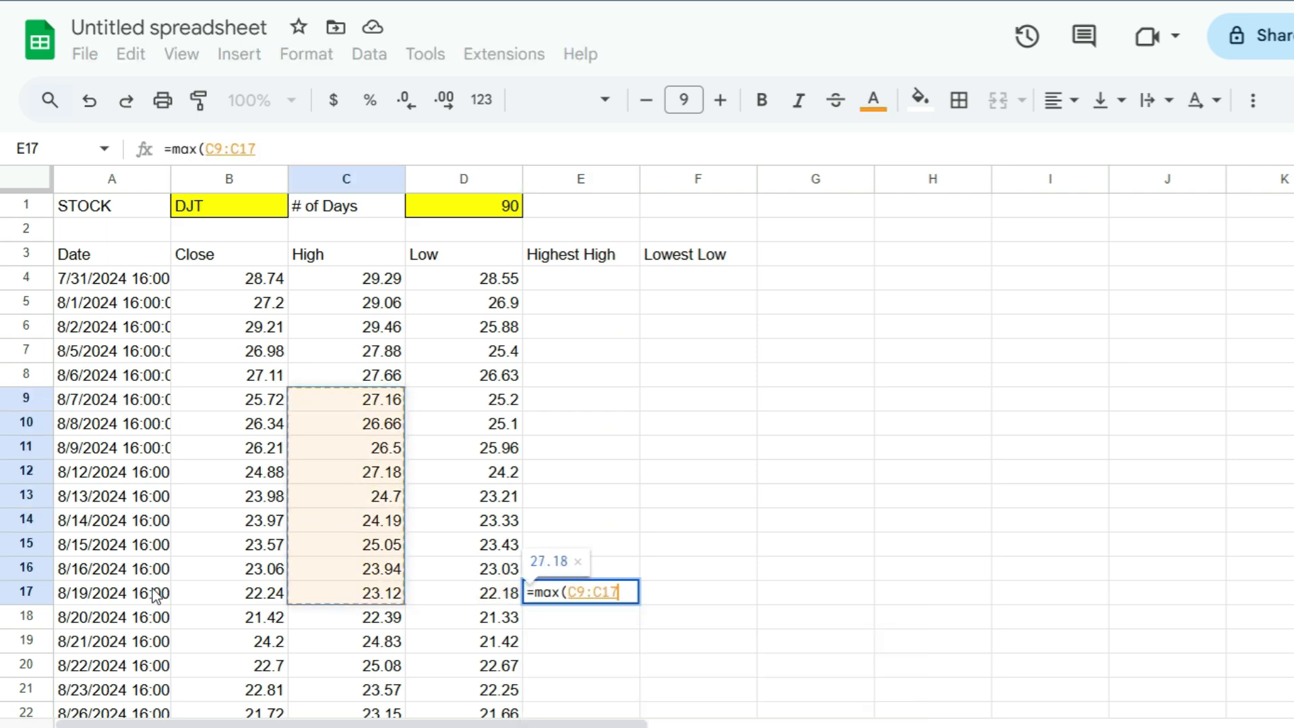
{"action": "key", "text": "shift+Up"}
{"action": "key", "text": "shift+Up"}
{"action": "key", "text": "Return"}
- Enter a MIN formula in F17 over the low values in D4:D17
{"action": "key", "text": "Up"}
{"action": "key", "text": "Right"}
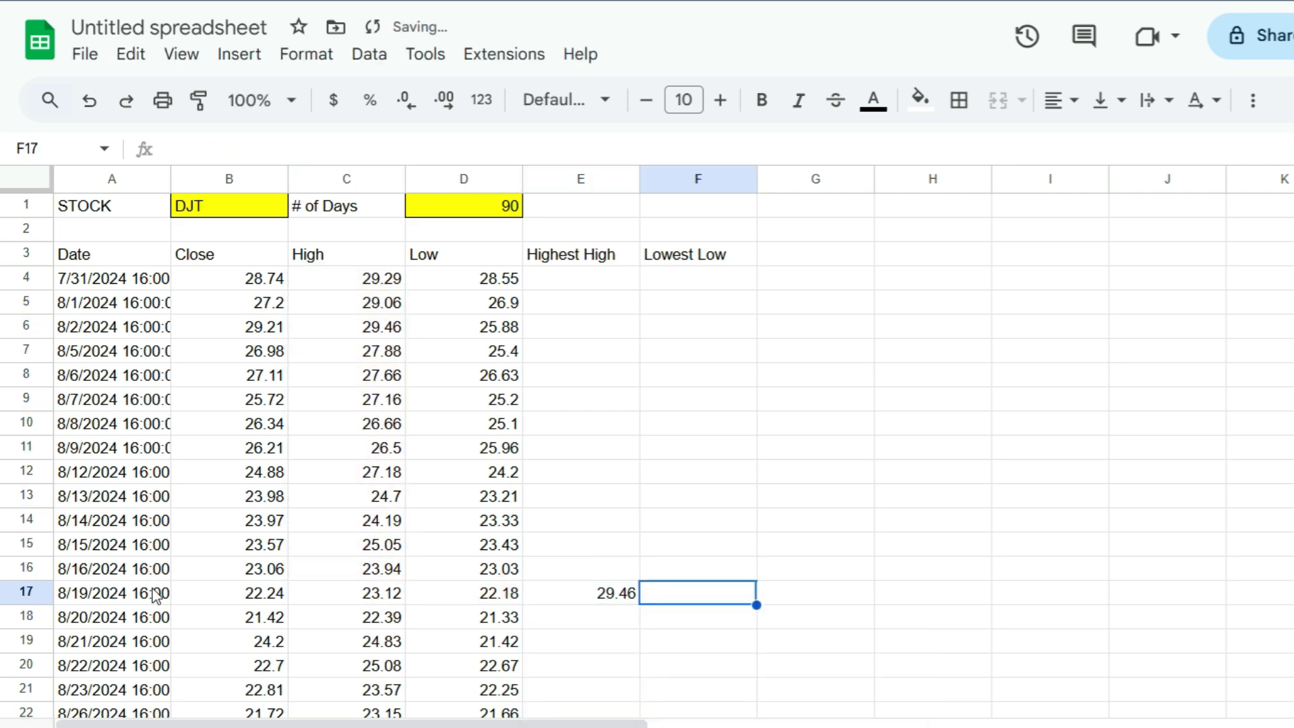
{"action": "type", "text": "=min("}
{"action": "key", "text": "Left"}
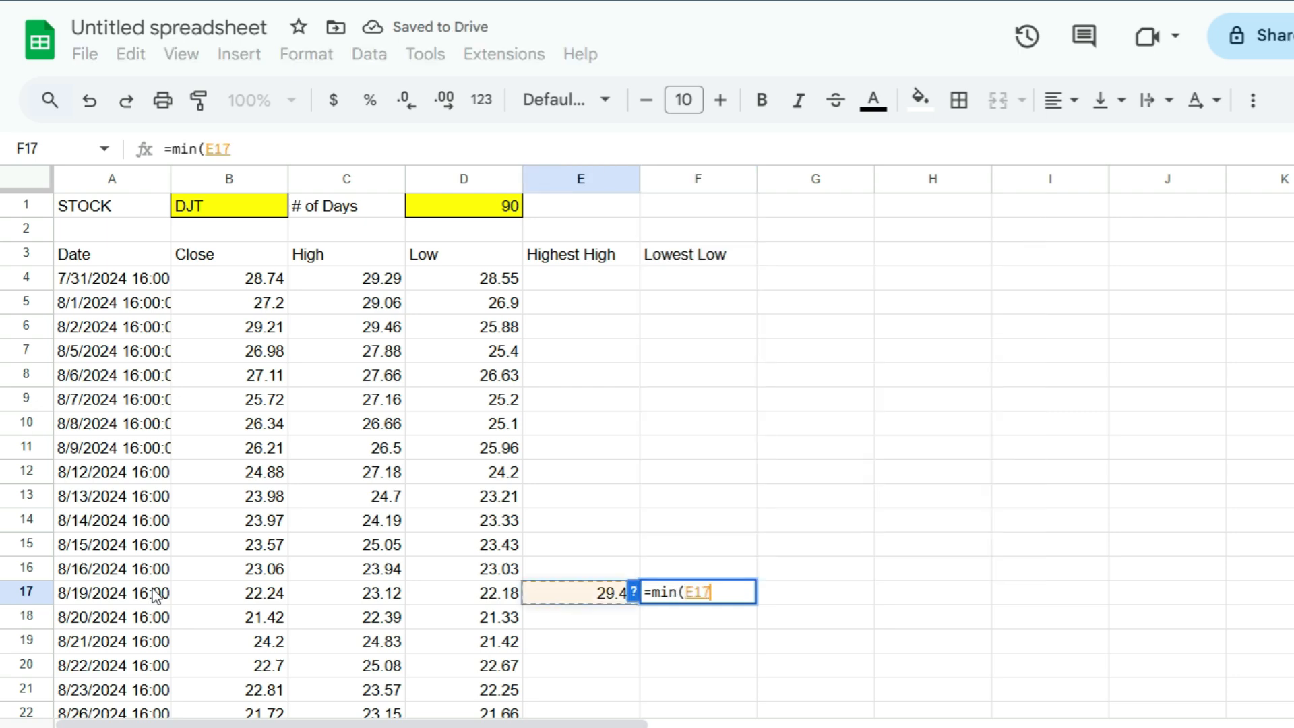
{"action": "key", "text": "shift+Up"}
{"action": "key", "text": "shift+Up"}
{"action": "key", "text": "shift+Up"}
{"action": "key", "text": "shift+Up"}
{"action": "key", "text": "shift+Up"}
{"action": "key", "text": "shift+Up"}
{"action": "key", "text": "shift+Up"}
{"action": "key", "text": "shift+Up"}
{"action": "key", "text": "shift+Up"}
{"action": "key", "text": "shift+Up"}
{"action": "key", "text": "shift+Up"}
{"action": "key", "text": "shift+Up"}
{"action": "key", "text": "shift+Up"}
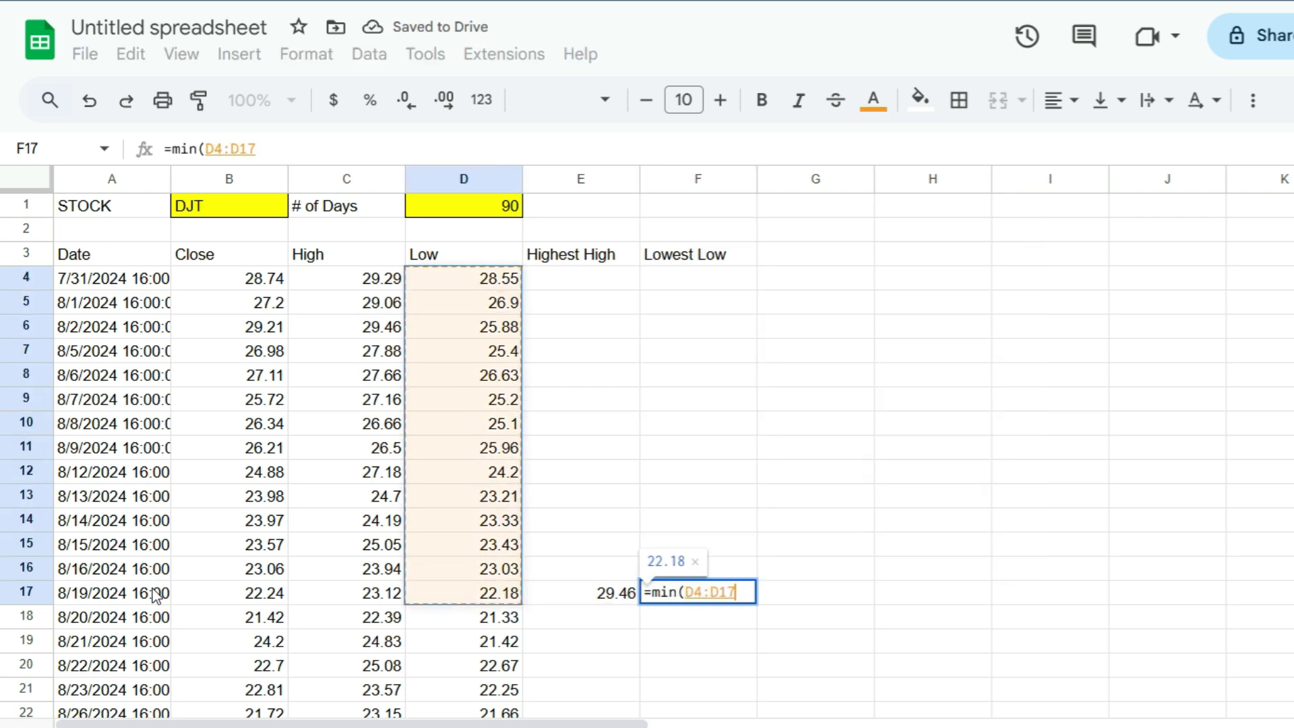
{"action": "key", "text": "Return"}
- Fill the E17 and F17 formulas down through the remaining rows of price data
{"action": "scroll", "coordinate": [418, 546], "scroll_direction": "down", "scroll_amount": 2}
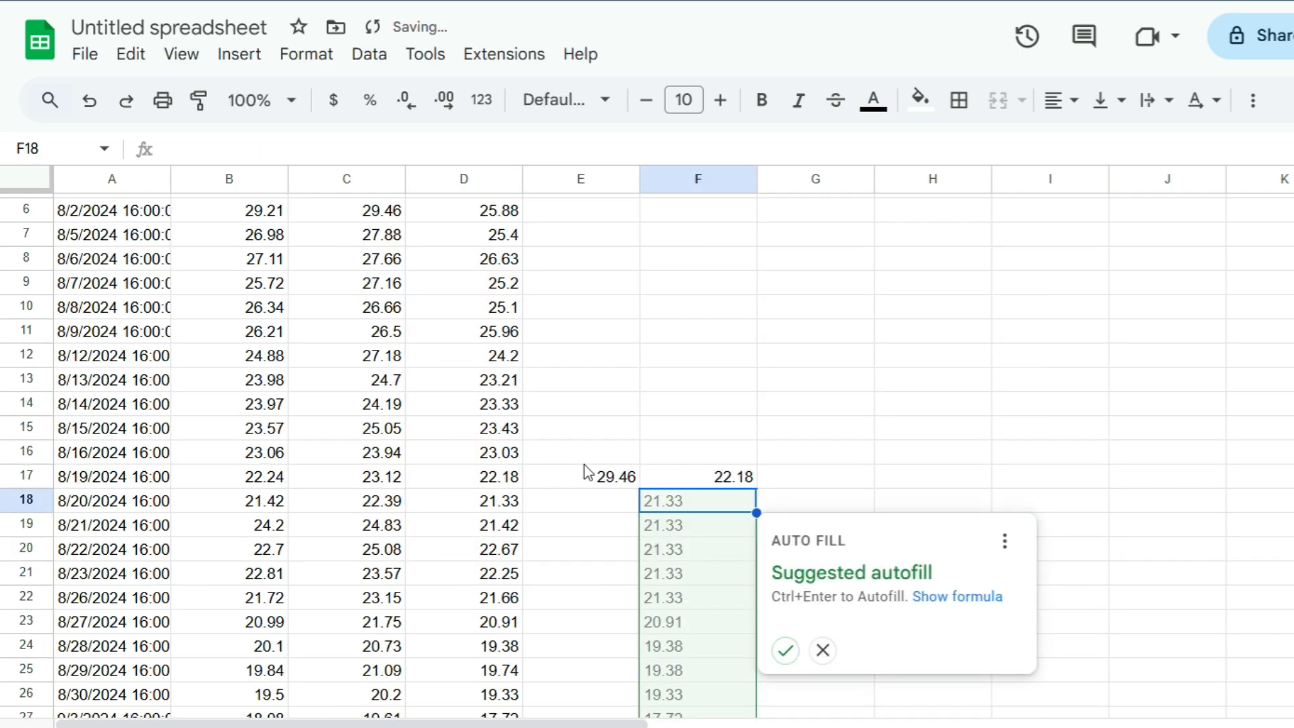
{"action": "left_click_drag", "start_coordinate": [596, 476], "coordinate": [685, 485]}
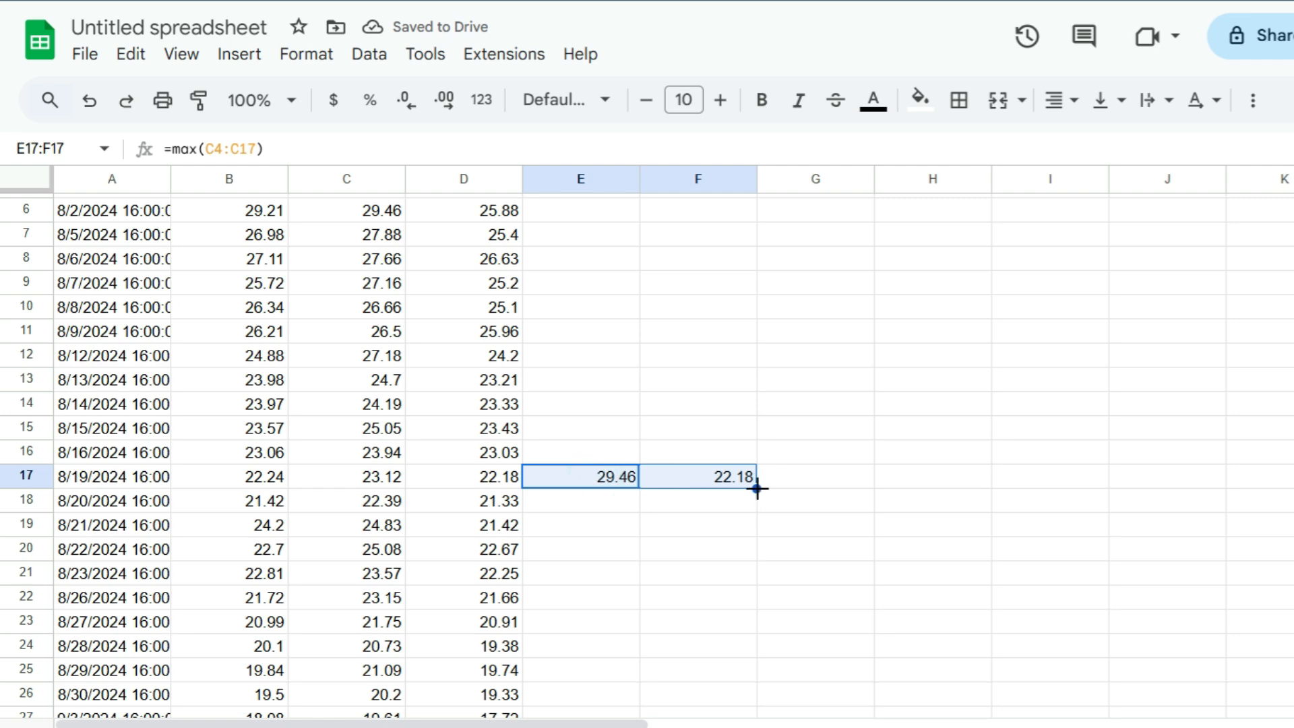
{"action": "double_click", "coordinate": [758, 489]}
- Check the cell ranges used by the filled Highest High formulas in E17 to E20
{"action": "left_click", "coordinate": [593, 501]}
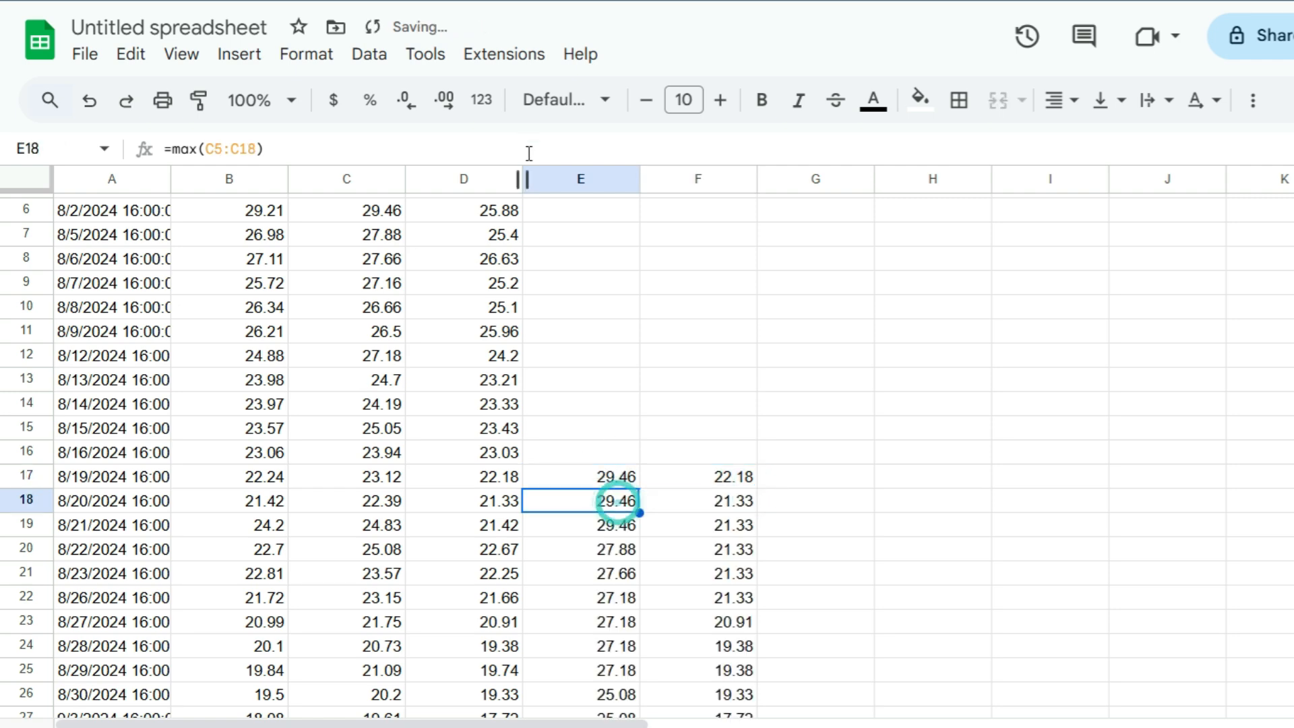
{"action": "scroll", "coordinate": [465, 159], "scroll_direction": "up", "scroll_amount": 2}
{"action": "left_click", "coordinate": [458, 144]}
{"action": "key", "text": "Return"}
{"action": "left_click", "coordinate": [457, 144]}
{"action": "key", "text": "Return"}
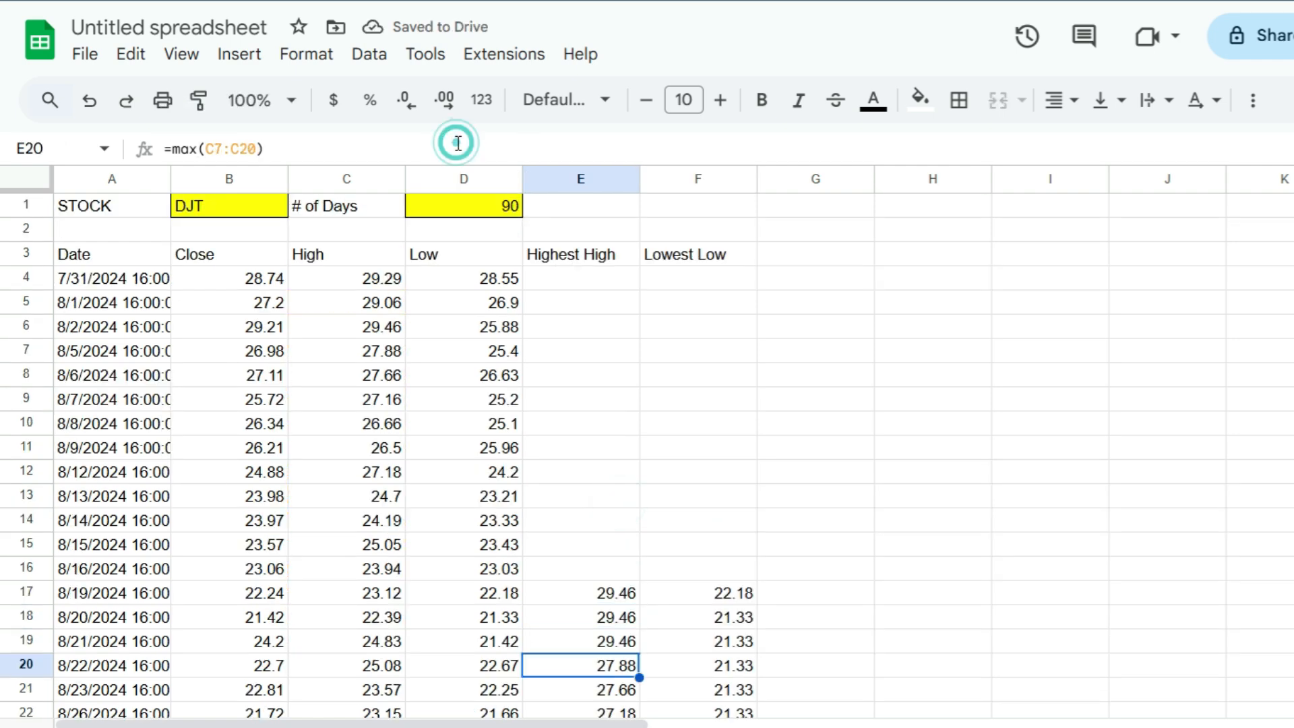
{"action": "left_click", "coordinate": [458, 144]}
{"action": "key", "text": "Return"}
{"action": "key", "text": "Up"}
{"action": "key", "text": "Up"}
{"action": "key", "text": "Up"}
{"action": "key", "text": "Up"}
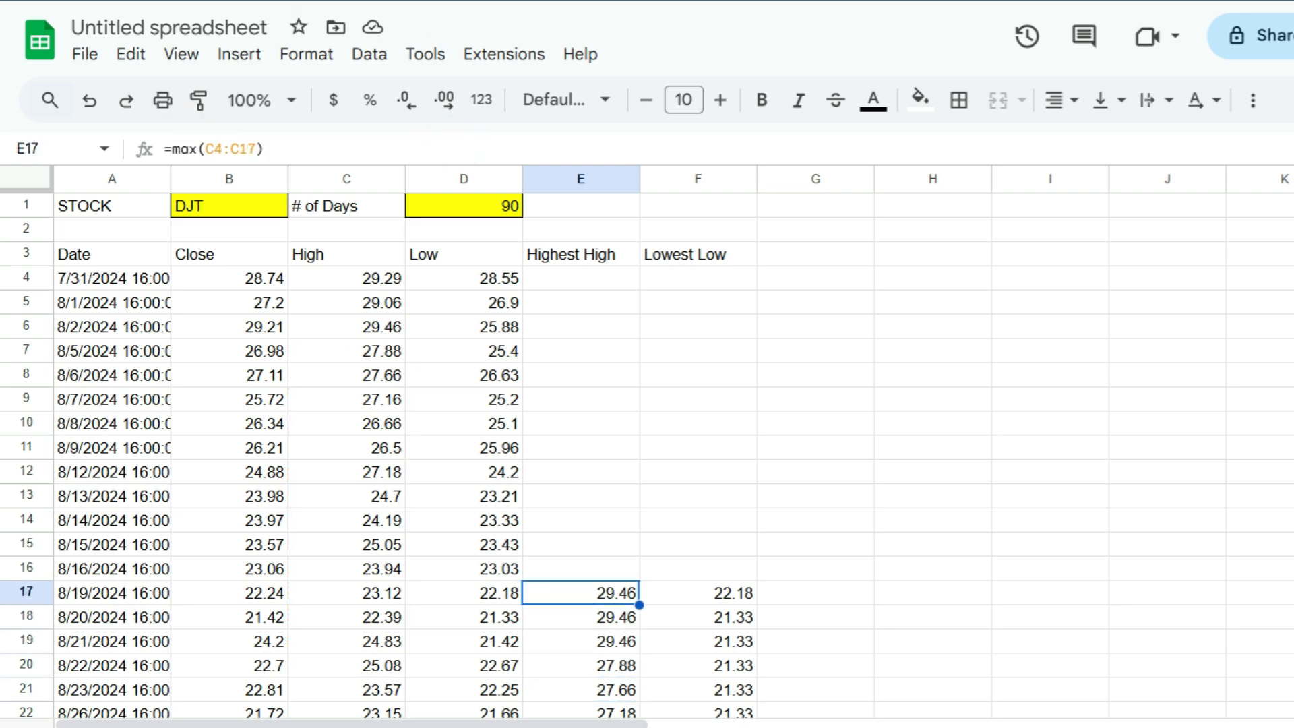
- Enter the column header "Williams %R" in G3
{"action": "left_click", "coordinate": [808, 260]}
{"action": "type", "text": "Williams %"}
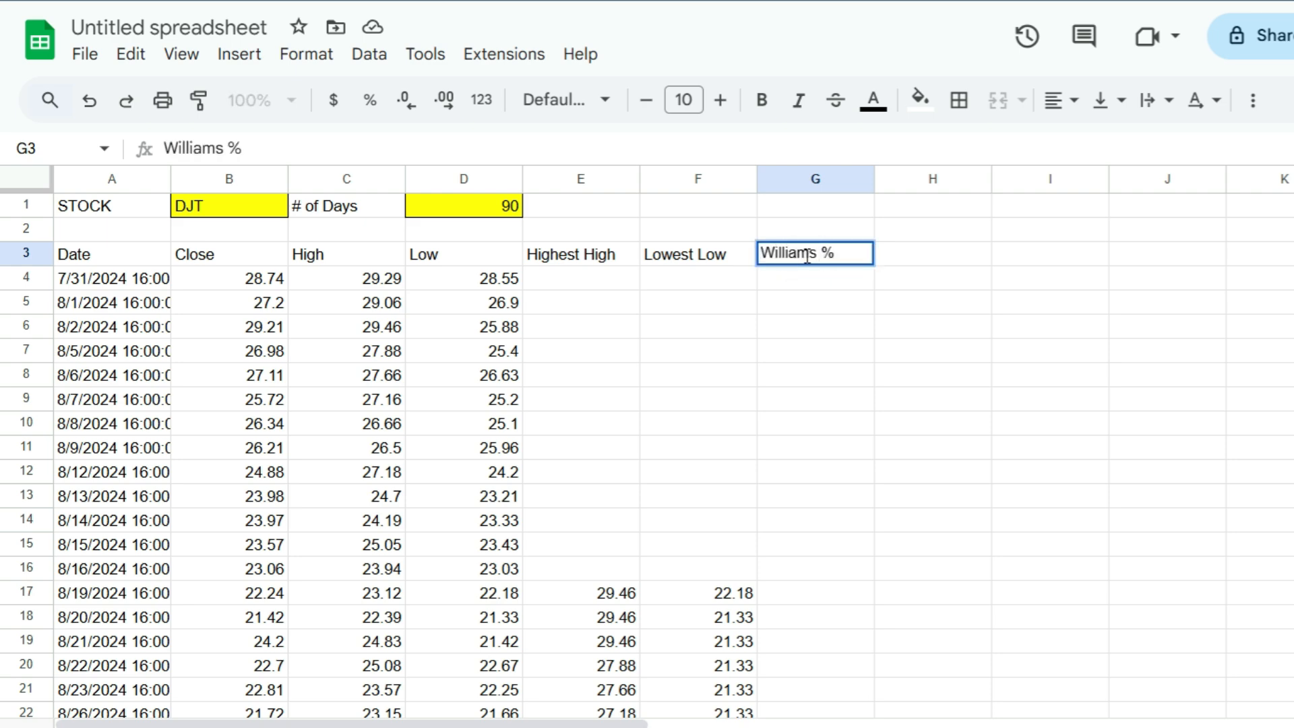
{"action": "type", "text": "R"}
{"action": "key", "text": "Return"}
- Enter the Williams %R formula =(E17-B17)/(E17-F17)*-100 in G17
{"action": "left_click", "coordinate": [839, 597]}
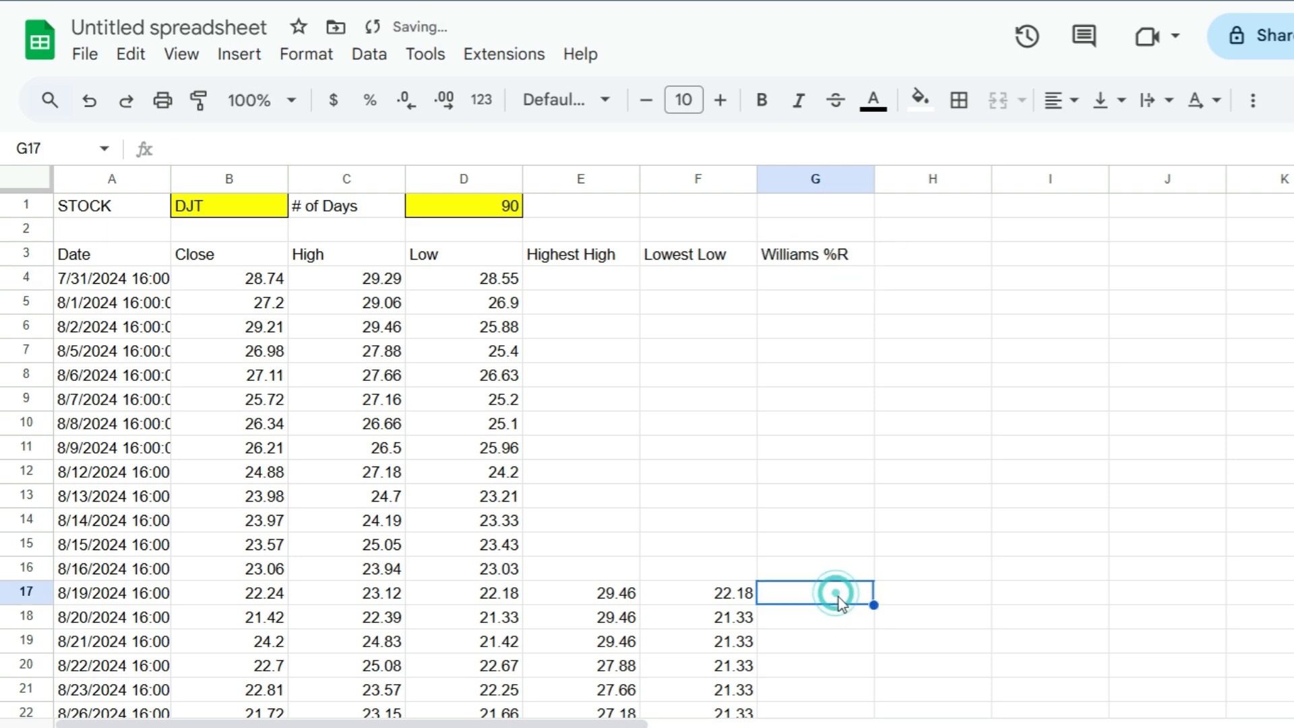
{"action": "type", "text": "=("}
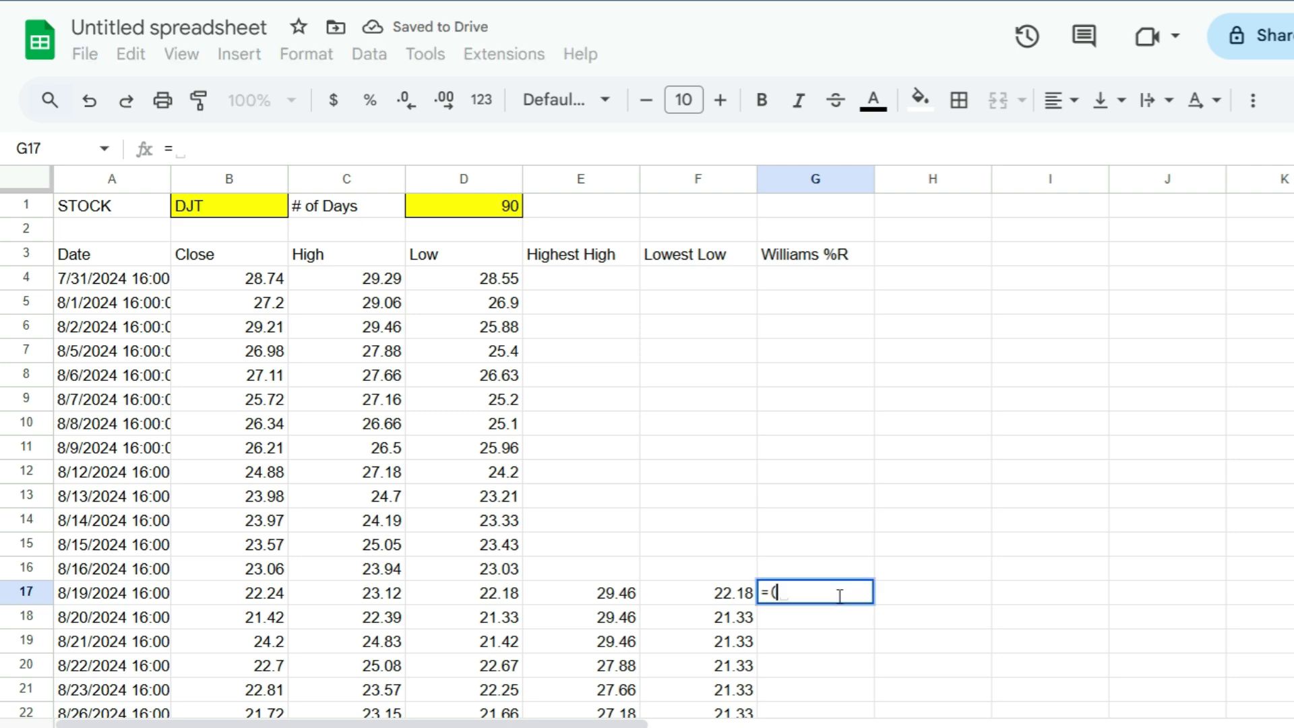
{"action": "left_click", "coordinate": [627, 594]}
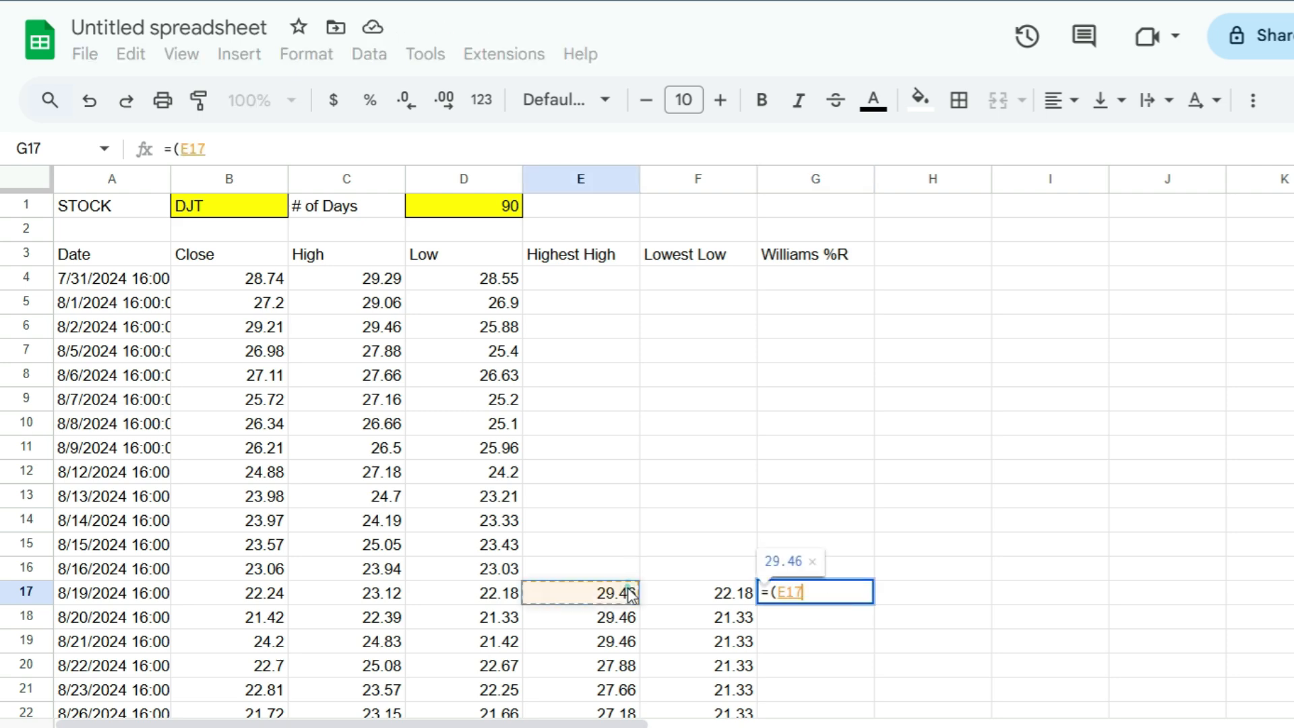
{"action": "type", "text": "-"}
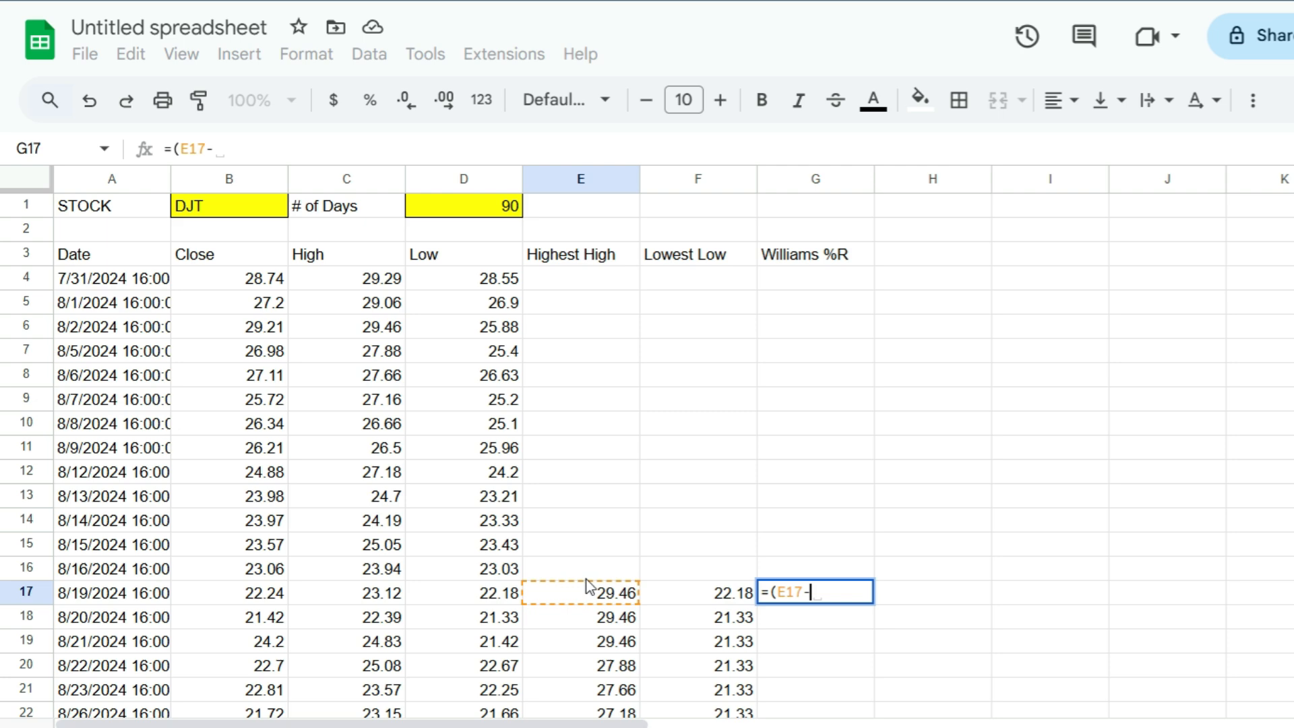
{"action": "left_click", "coordinate": [246, 597]}
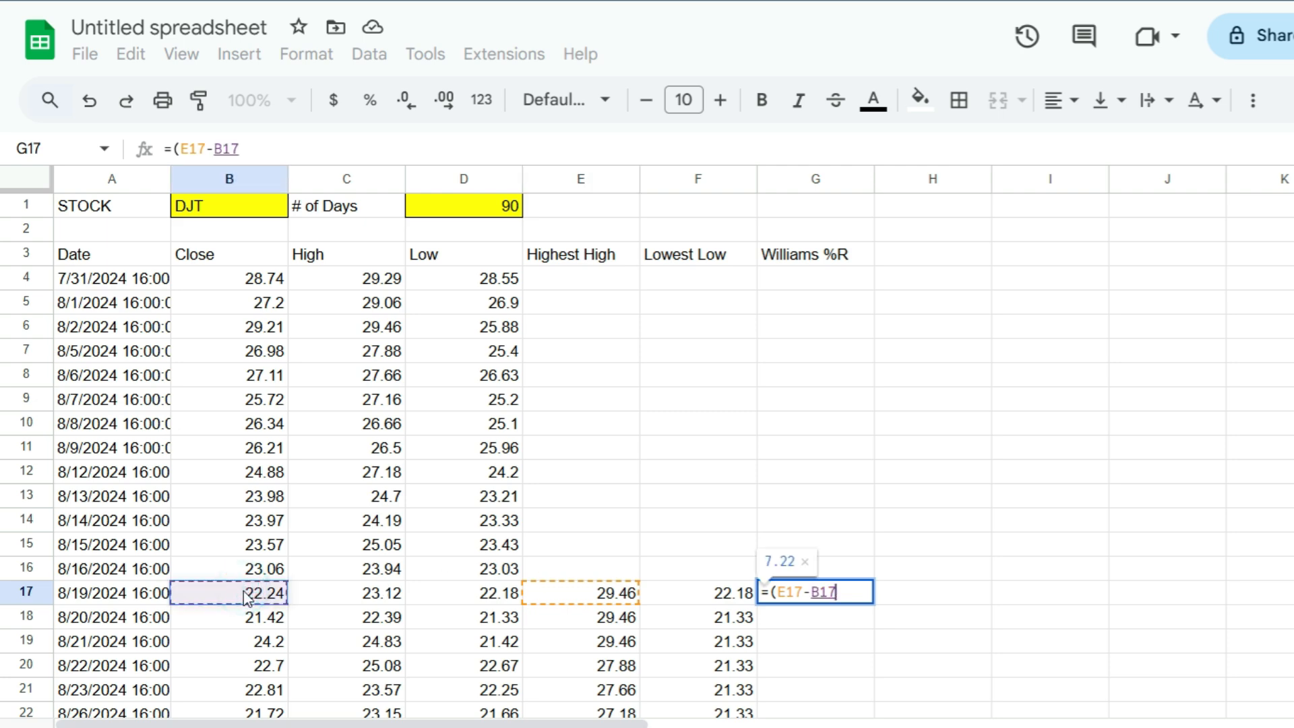
{"action": "type", "text": ")/("}
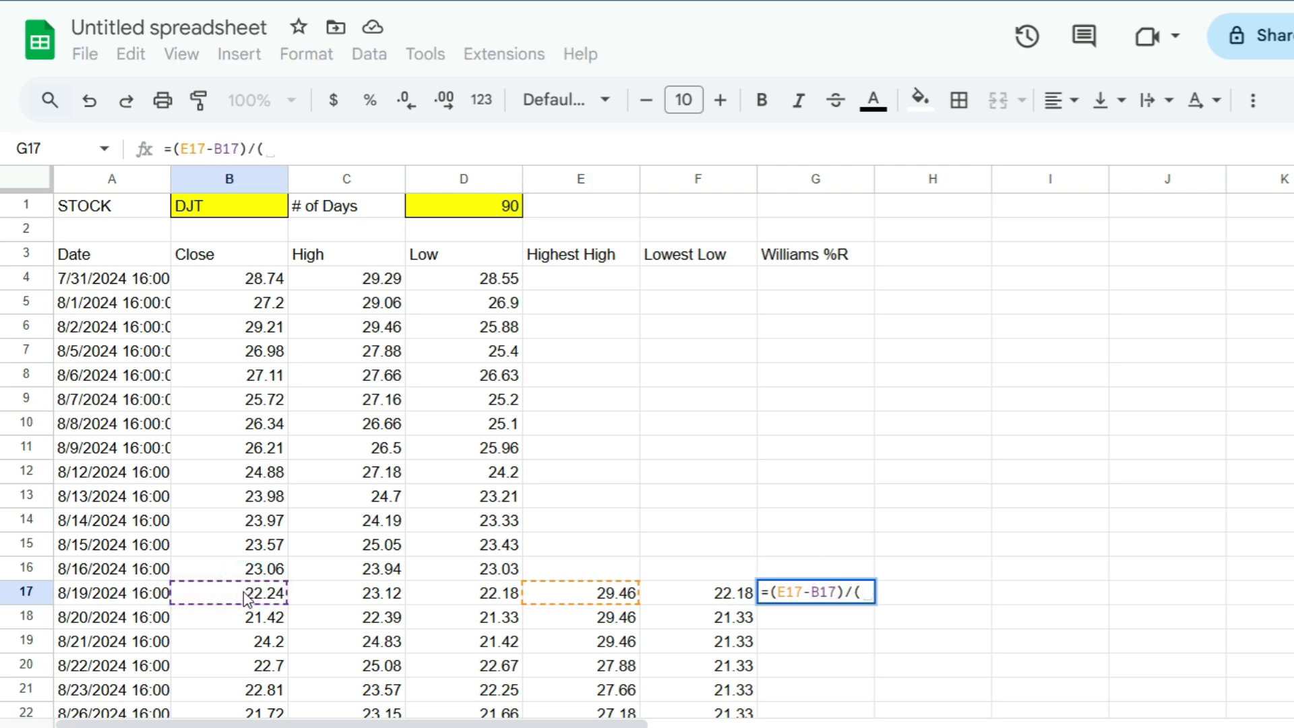
{"action": "left_click", "coordinate": [570, 586]}
{"action": "type", "text": "-"}
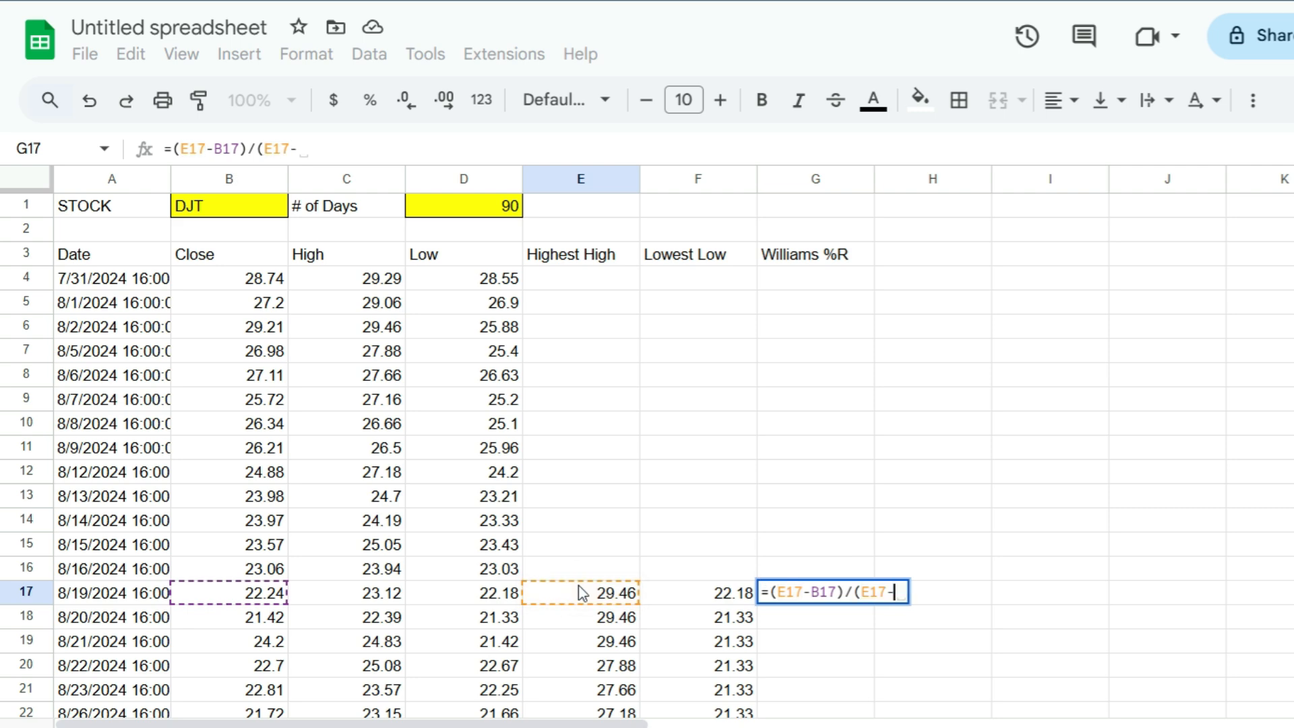
{"action": "left_click", "coordinate": [693, 596]}
{"action": "type", "text": ")*-100"}
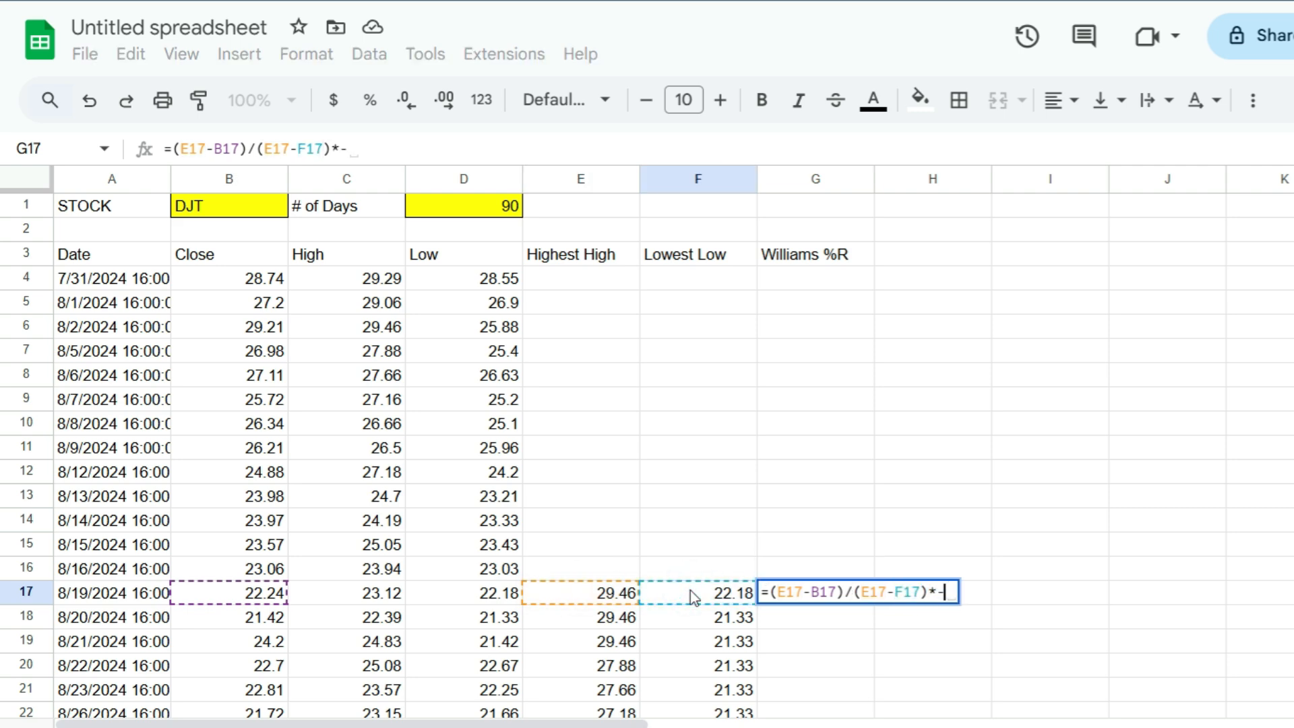
{"action": "key", "text": "Return"}
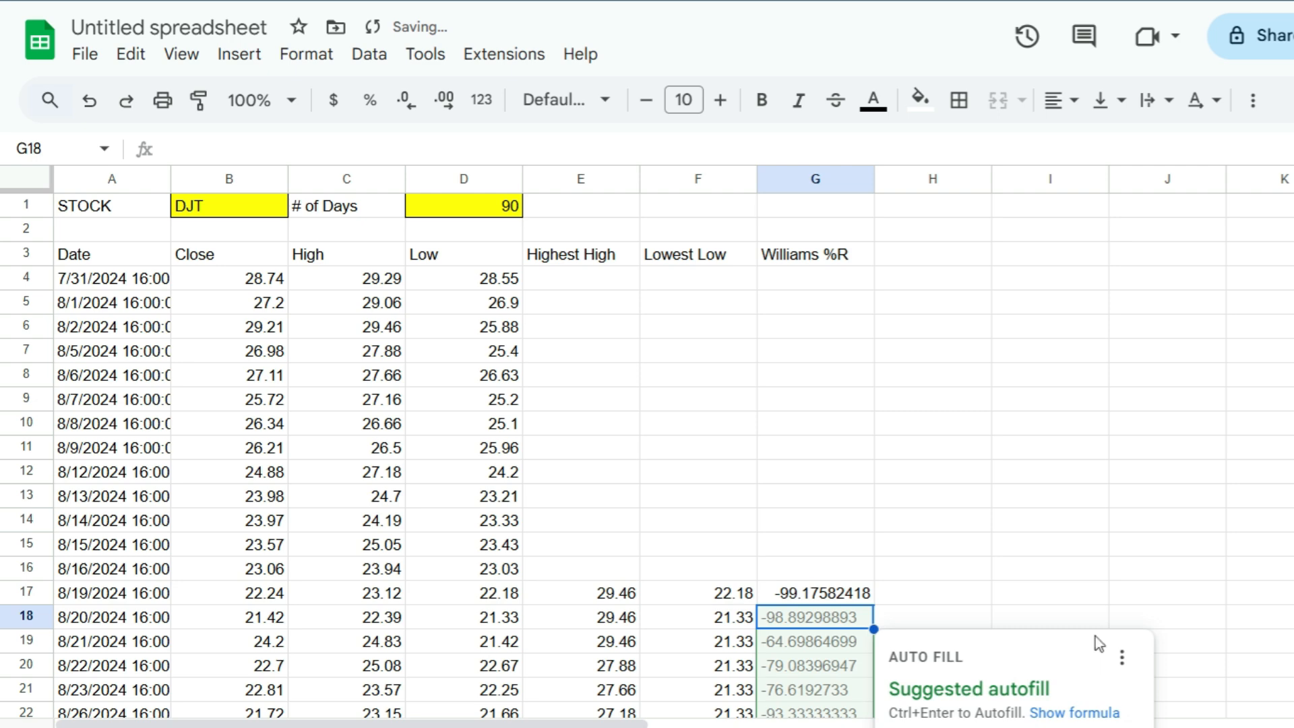
- Autofill the Williams %R formula down column G and format the column as numbers with two decimals
{"action": "scroll", "coordinate": [991, 524], "scroll_direction": "down", "scroll_amount": 3}
{"action": "left_click", "coordinate": [902, 531]}
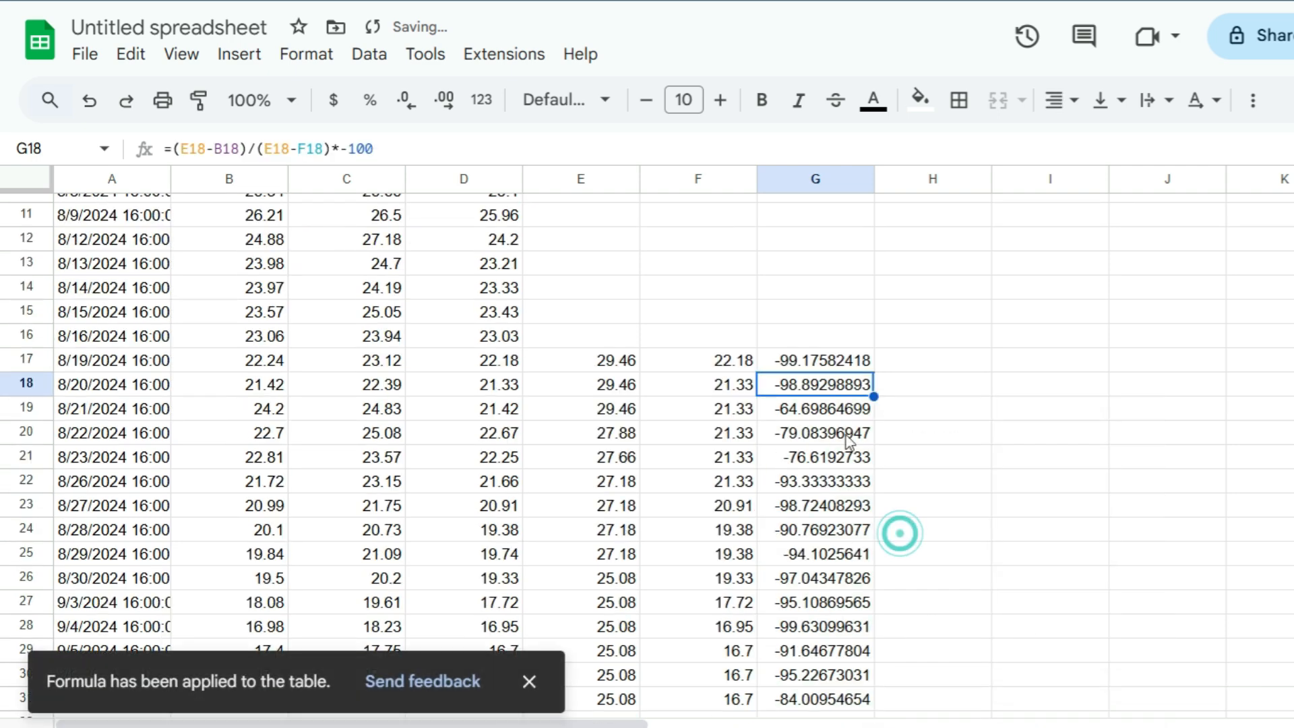
{"action": "left_click", "coordinate": [800, 180]}
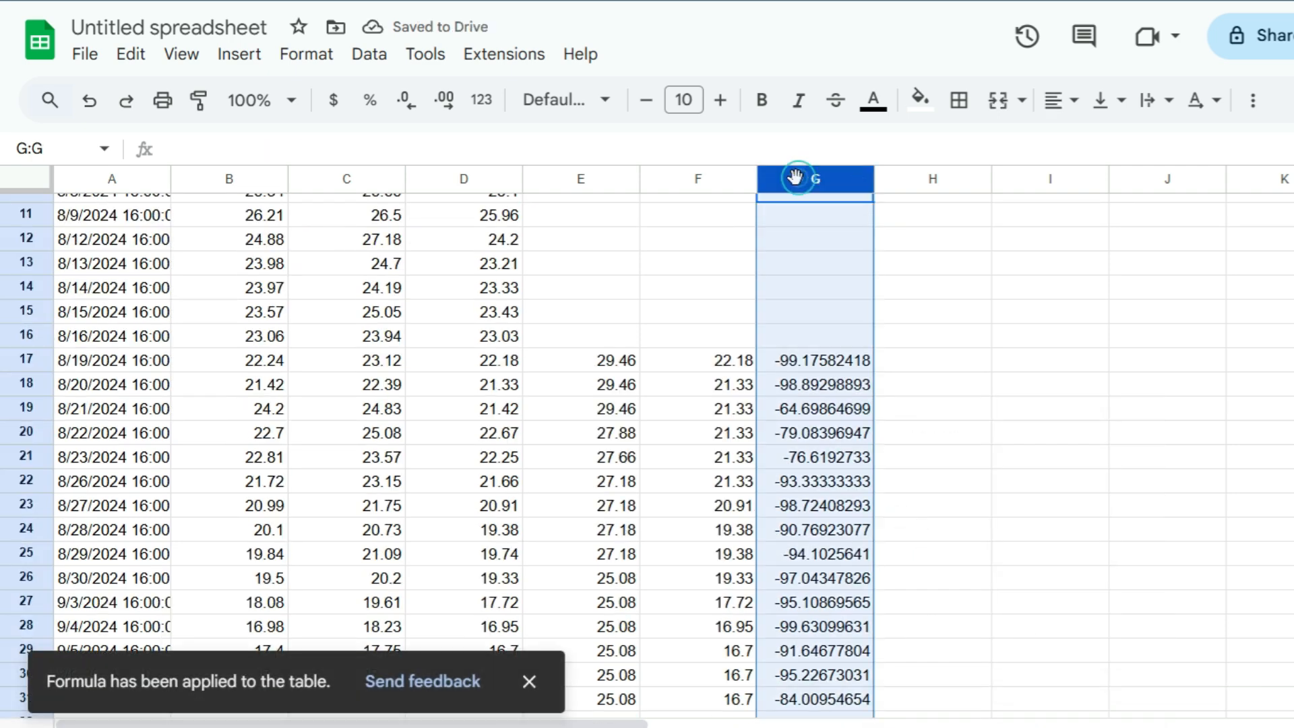
{"action": "left_click", "coordinate": [481, 102]}
{"action": "left_click", "coordinate": [586, 235]}
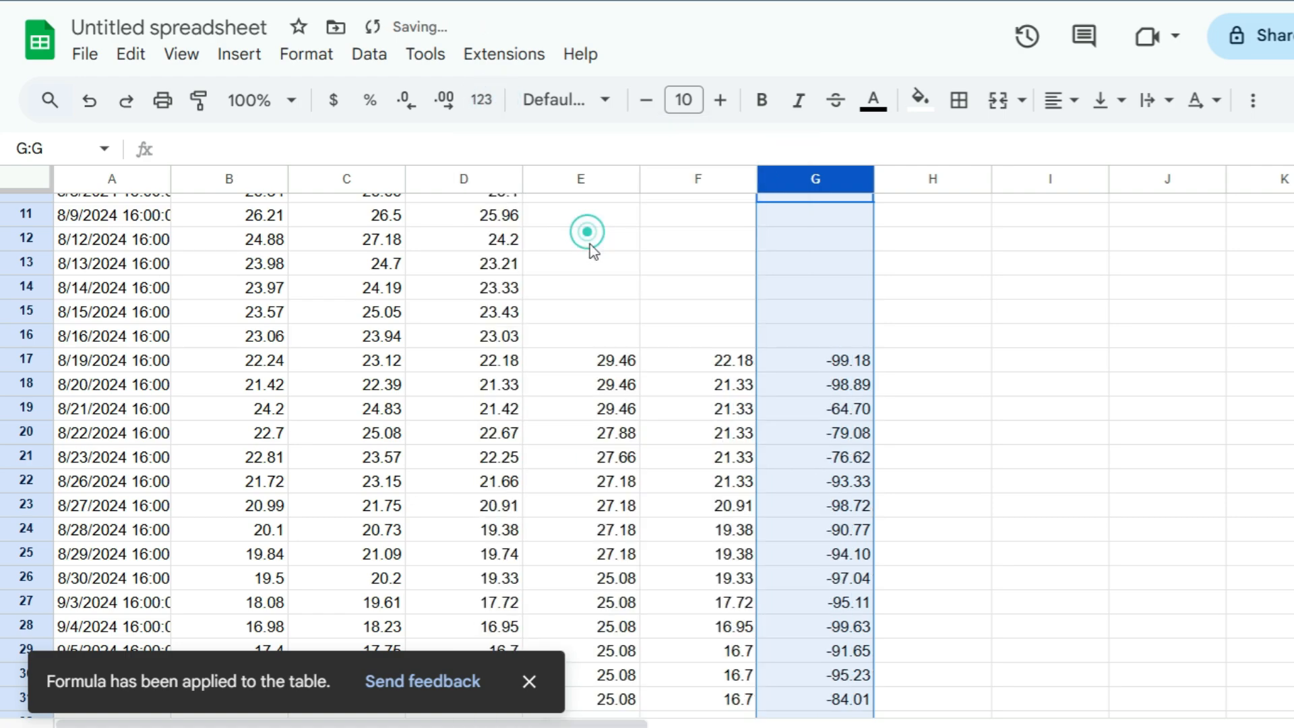
- Examine the Williams %R values in column G from the first calculated row to the latest date
{"action": "scroll", "coordinate": [716, 333], "scroll_direction": "down", "scroll_amount": 15}
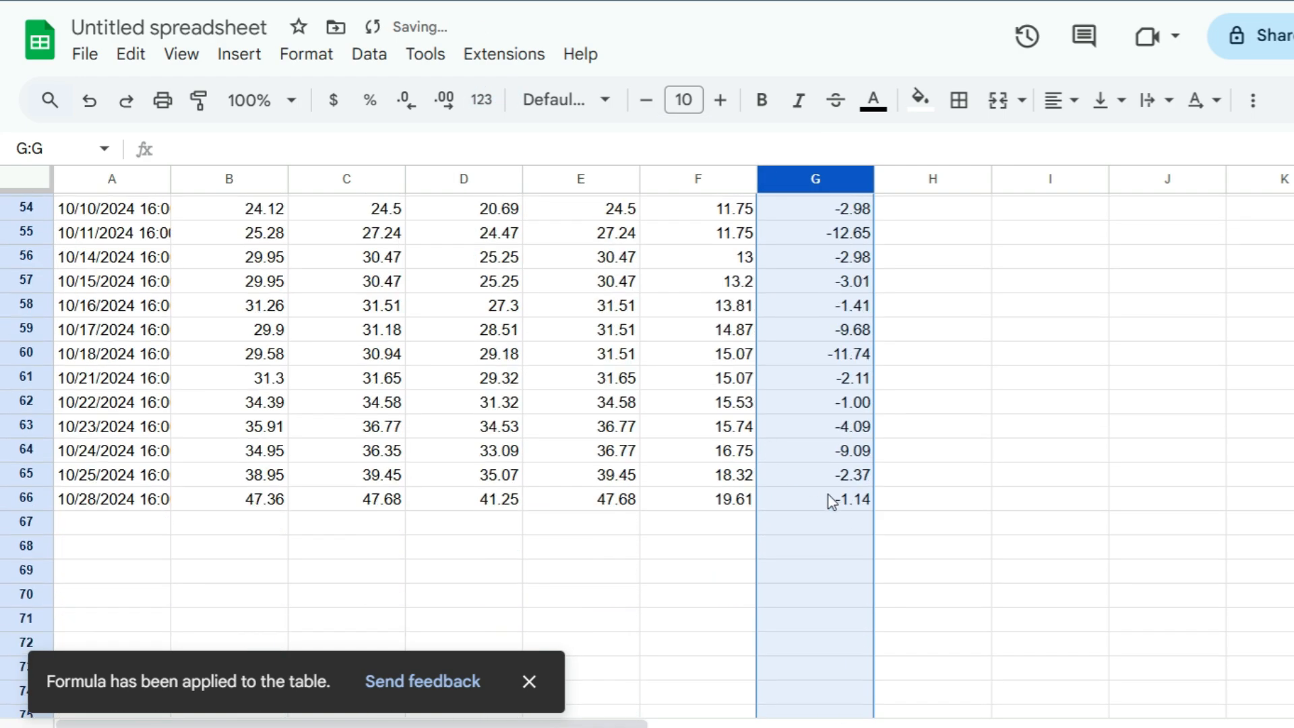
{"action": "left_click", "coordinate": [828, 499]}
{"action": "scroll", "coordinate": [842, 465], "scroll_direction": "up", "scroll_amount": 15}
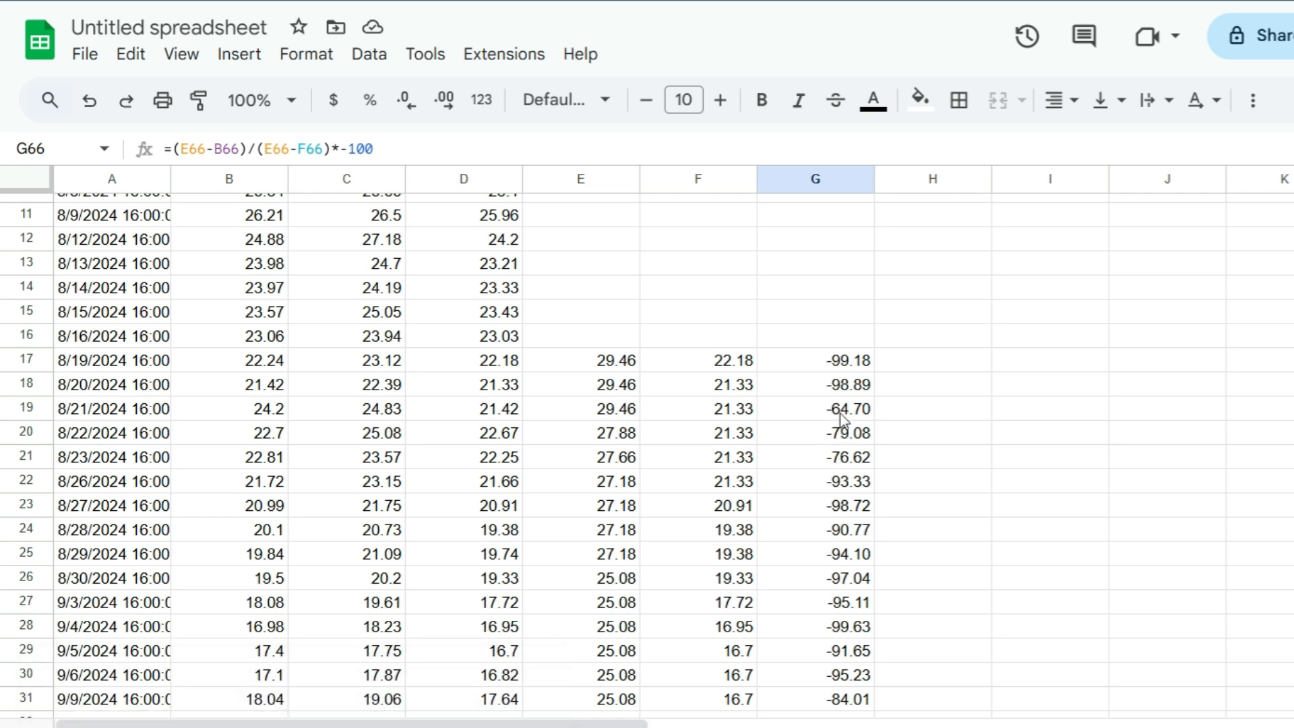
{"action": "scroll", "coordinate": [840, 421], "scroll_direction": "down", "scroll_amount": 12}
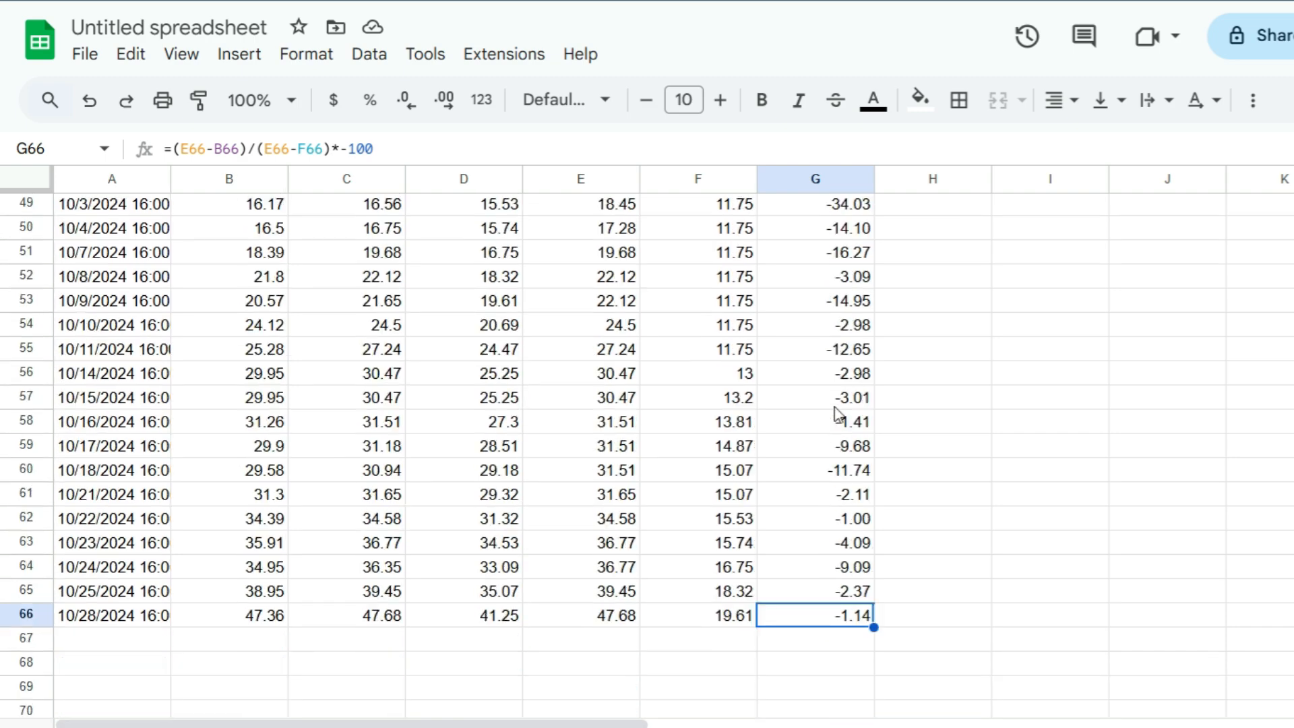
{"action": "scroll", "coordinate": [839, 412], "scroll_direction": "up", "scroll_amount": 11}
{"action": "scroll", "coordinate": [841, 317], "scroll_direction": "down", "scroll_amount": 6}
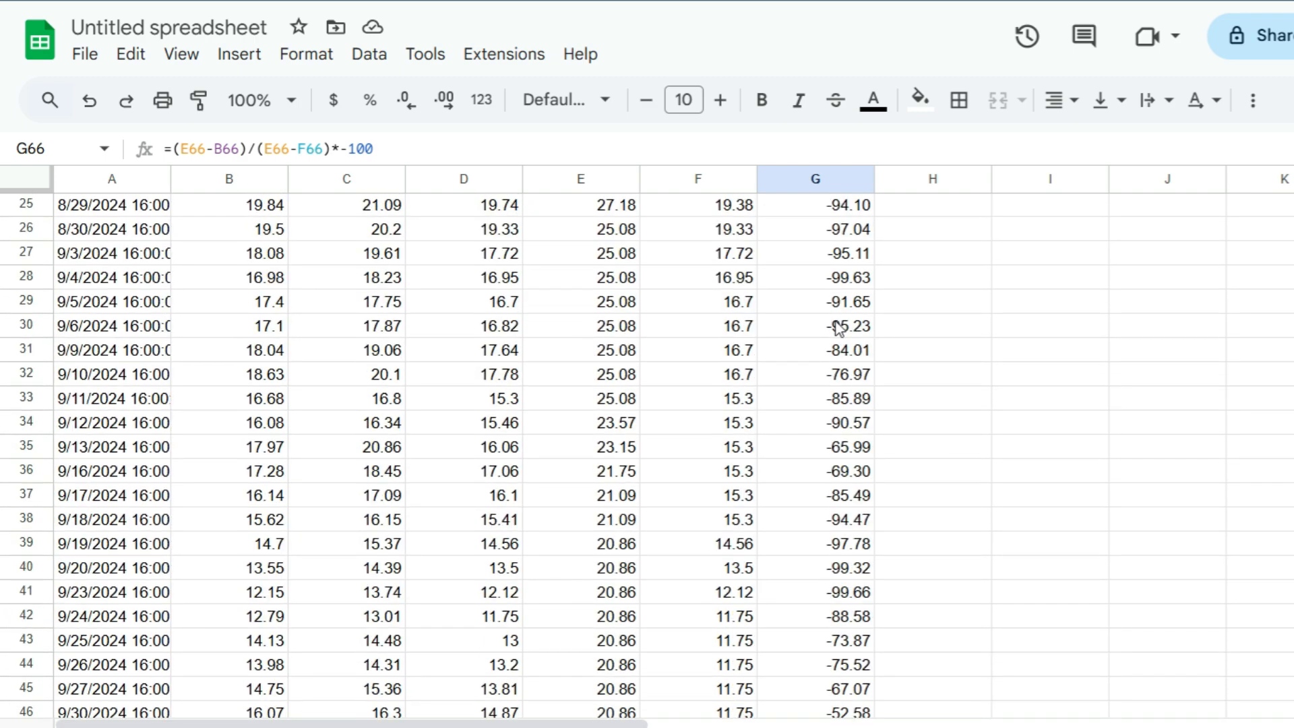
{"action": "scroll", "coordinate": [839, 337], "scroll_direction": "down", "scroll_amount": 5}
{"action": "scroll", "coordinate": [828, 417], "scroll_direction": "up", "scroll_amount": 16}
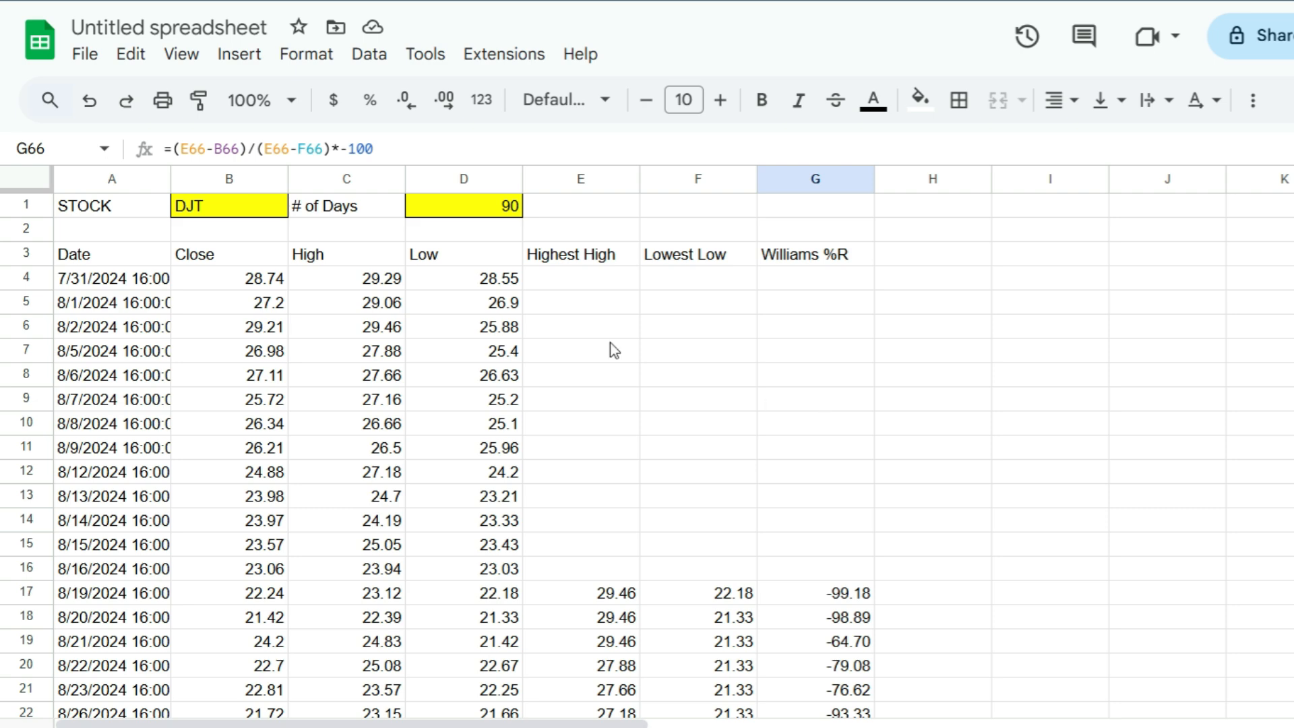
- Add a conditional formatting rule to columns A through G with a custom formula as its condition
{"action": "left_click", "coordinate": [244, 287]}
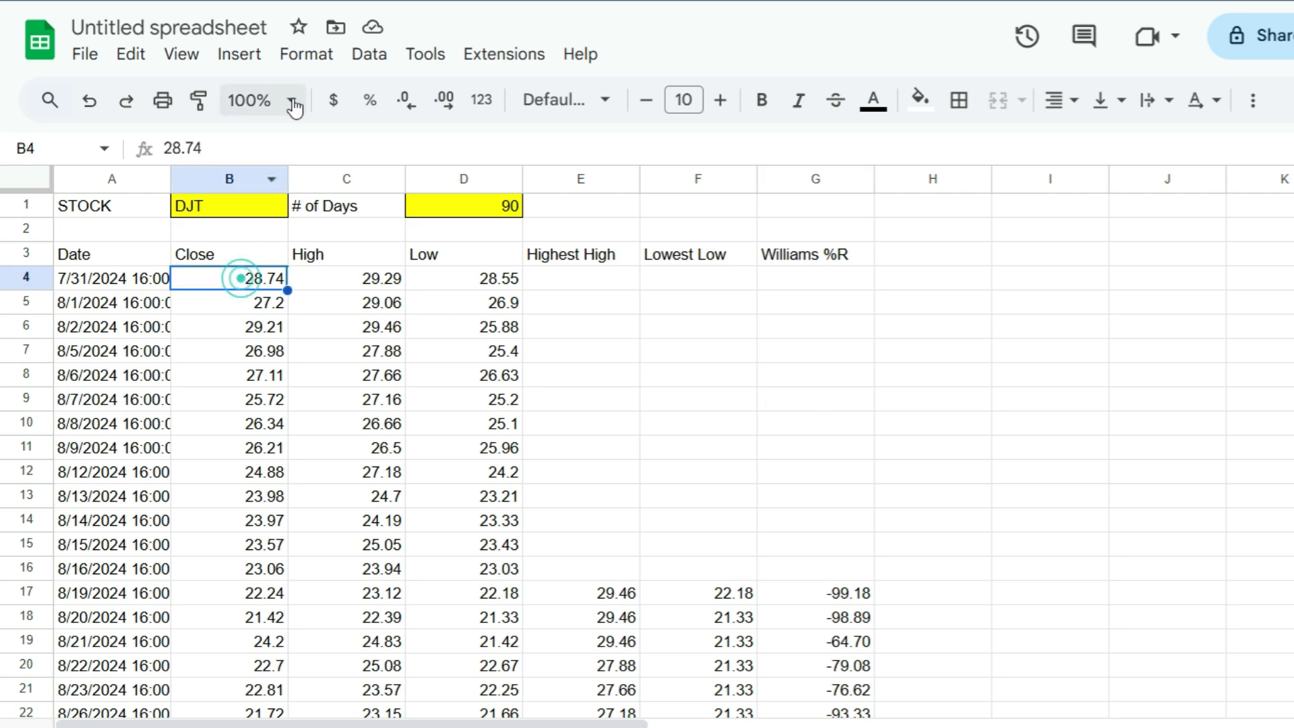
{"action": "left_click", "coordinate": [305, 60]}
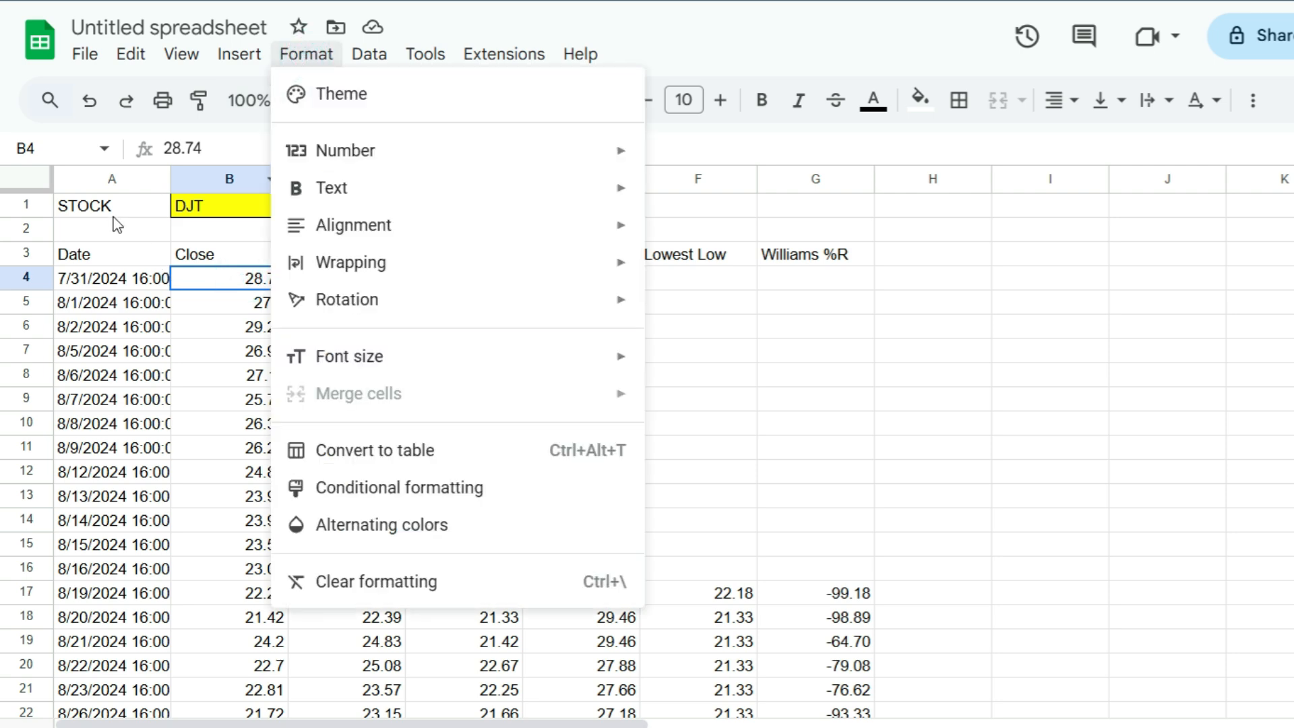
{"action": "left_click_drag", "start_coordinate": [101, 179], "coordinate": [782, 276]}
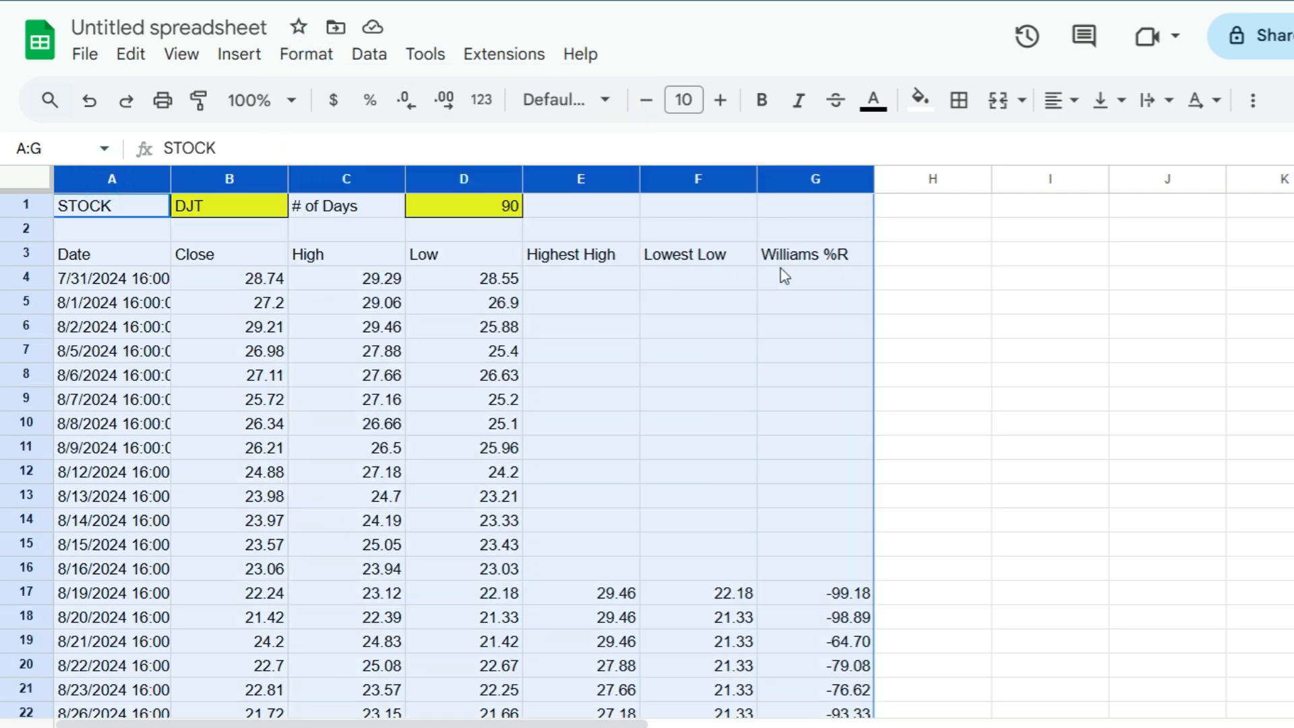
{"action": "left_click", "coordinate": [305, 55]}
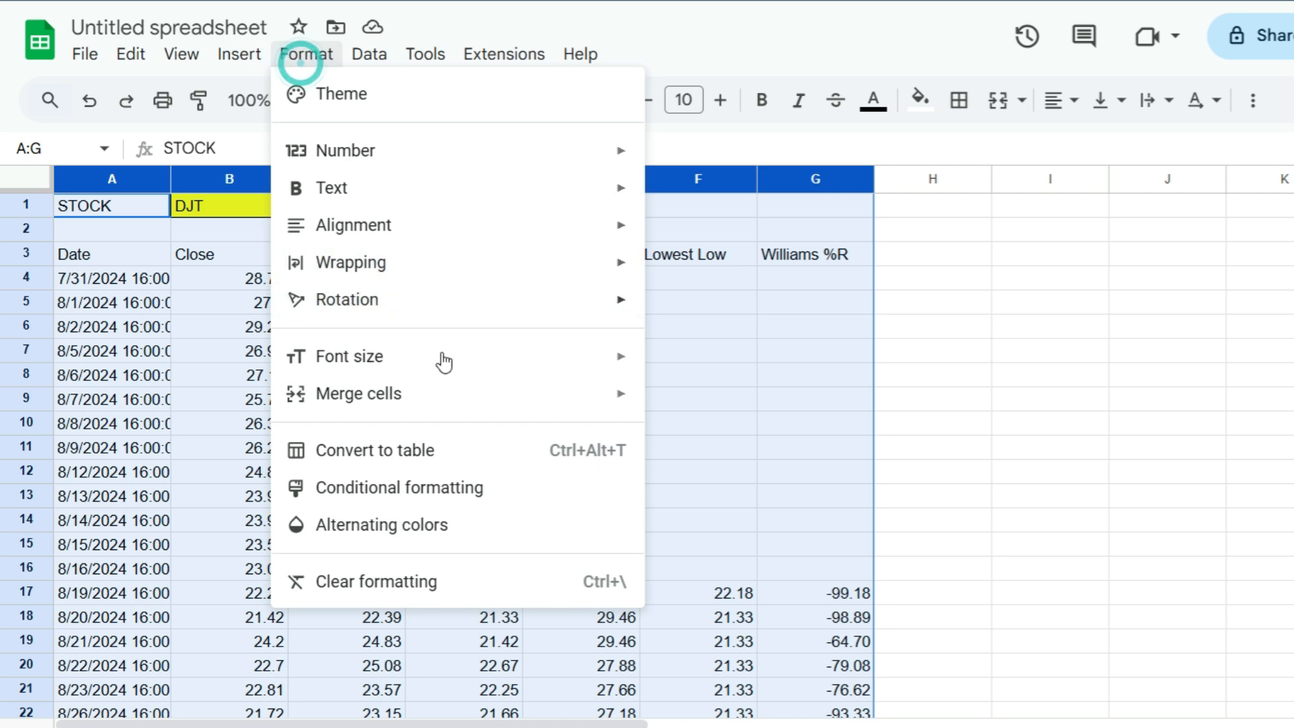
{"action": "left_click", "coordinate": [464, 480]}
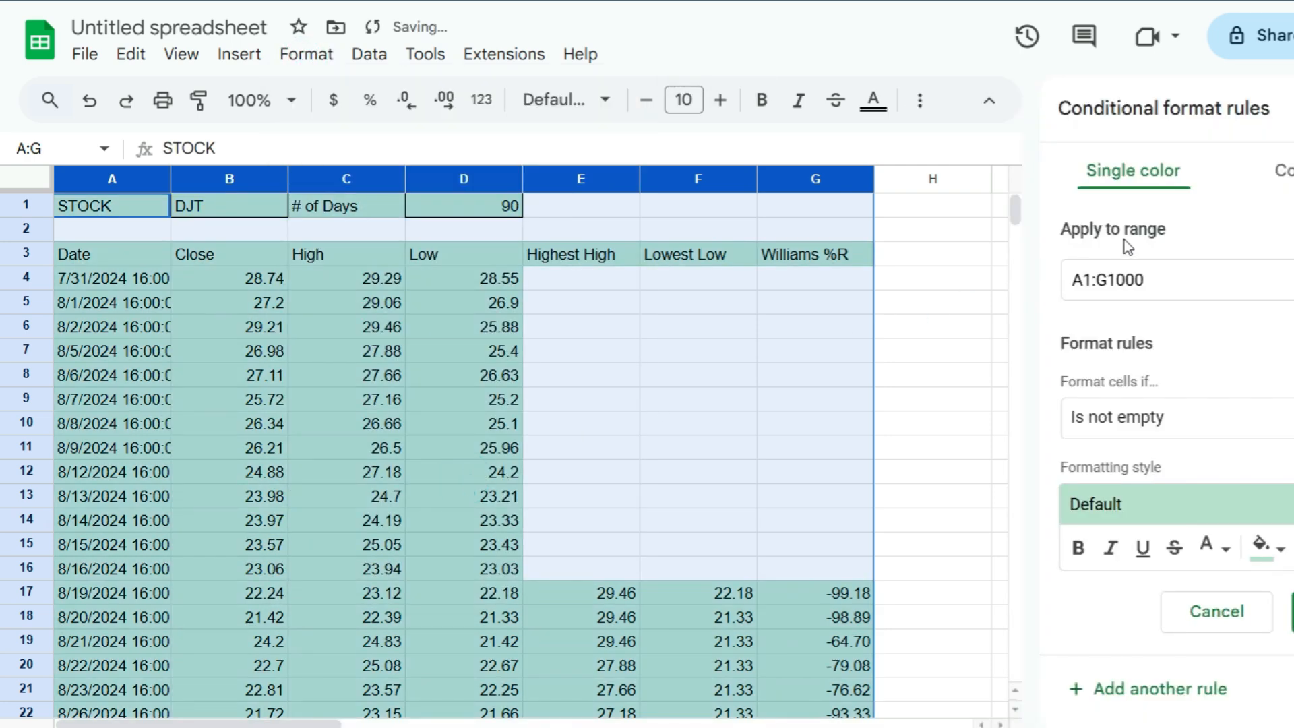
{"action": "left_click", "coordinate": [1183, 432]}
{"action": "scroll", "coordinate": [1118, 564], "scroll_direction": "down", "scroll_amount": 5}
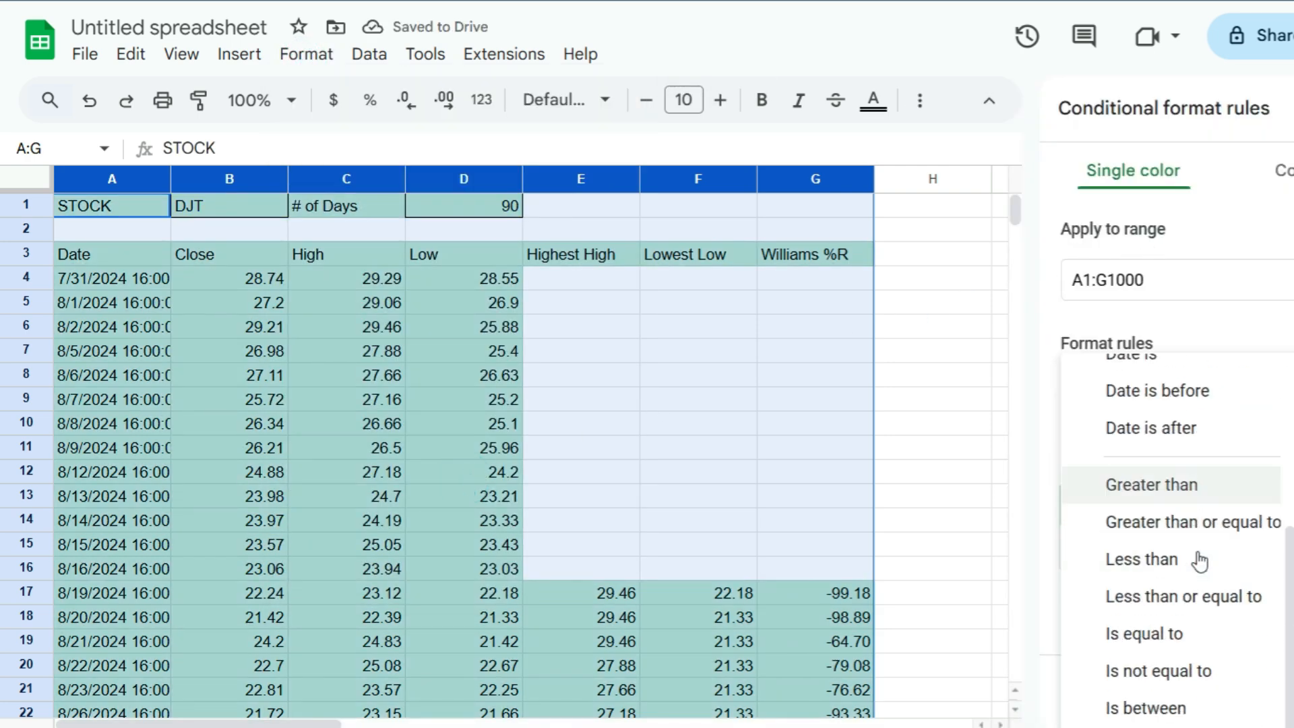
{"action": "scroll", "coordinate": [1209, 692], "scroll_direction": "down", "scroll_amount": 1}
{"action": "left_click", "coordinate": [1207, 707]}
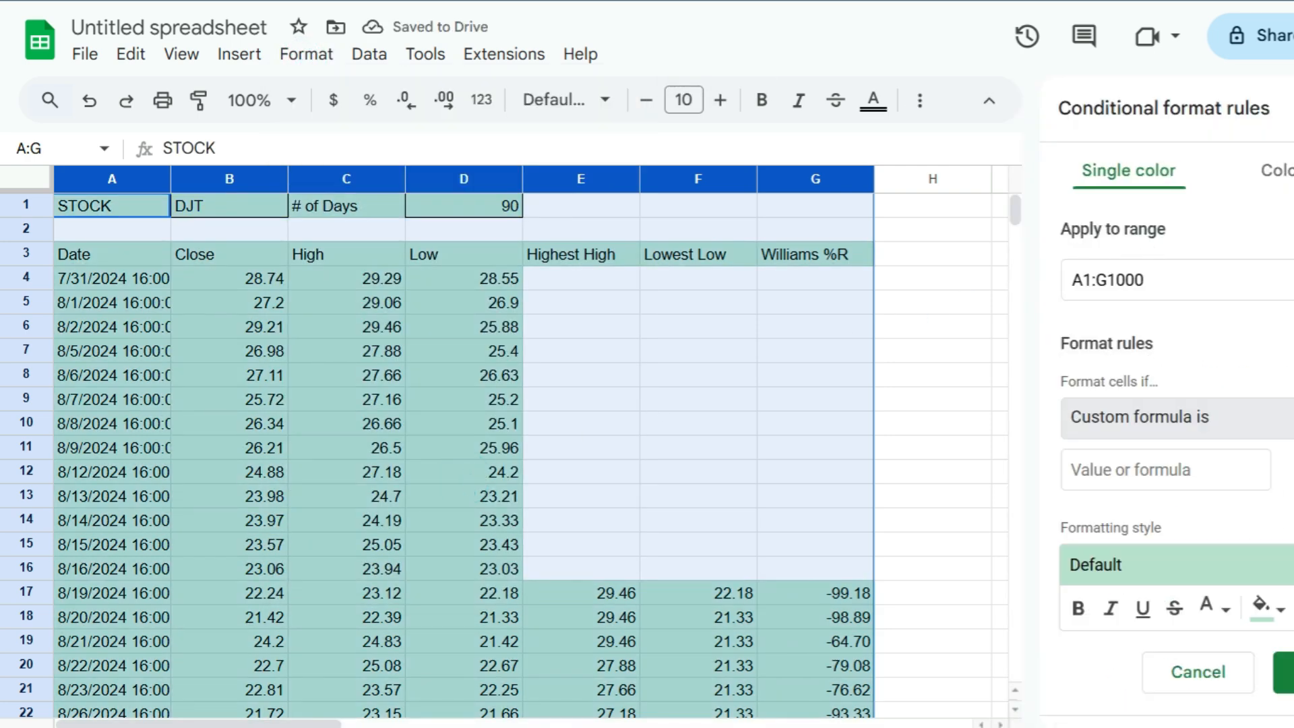
- Enter =$G1>-20 as the rule's custom formula
{"action": "left_click", "coordinate": [1176, 469]}
{"action": "left_click", "coordinate": [1144, 532]}
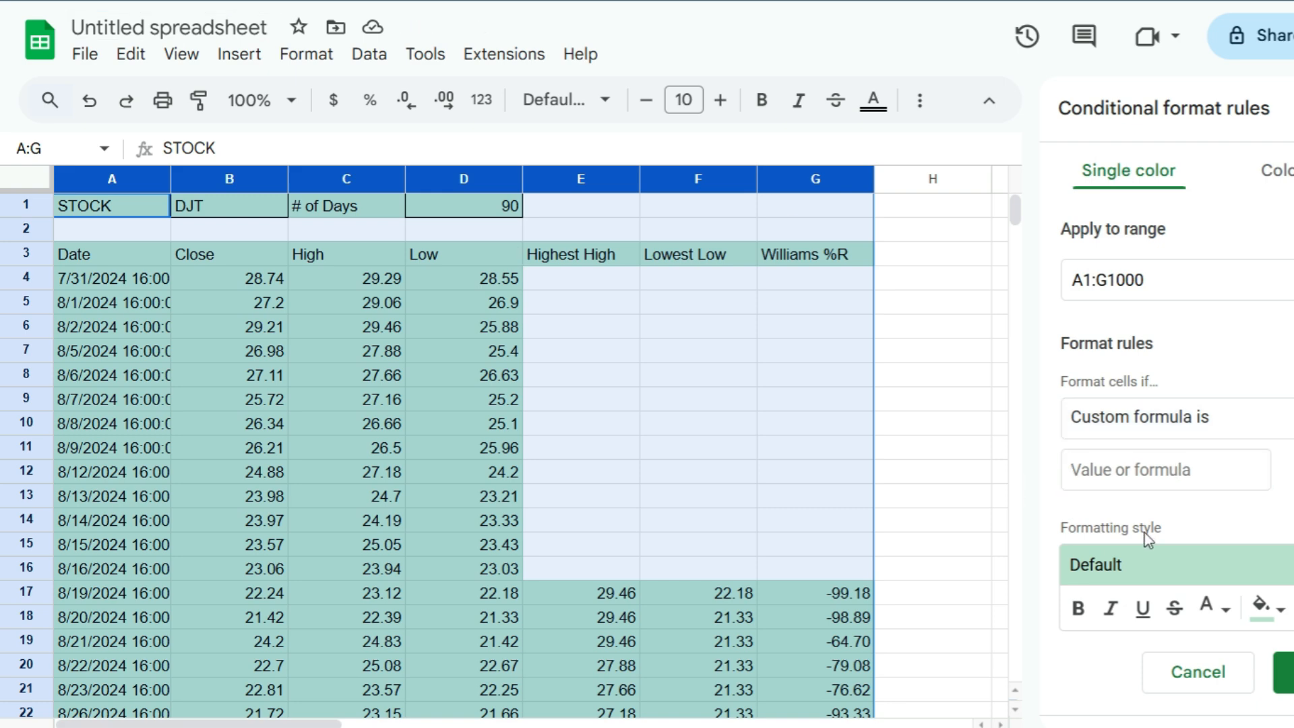
{"action": "left_click", "coordinate": [1161, 476]}
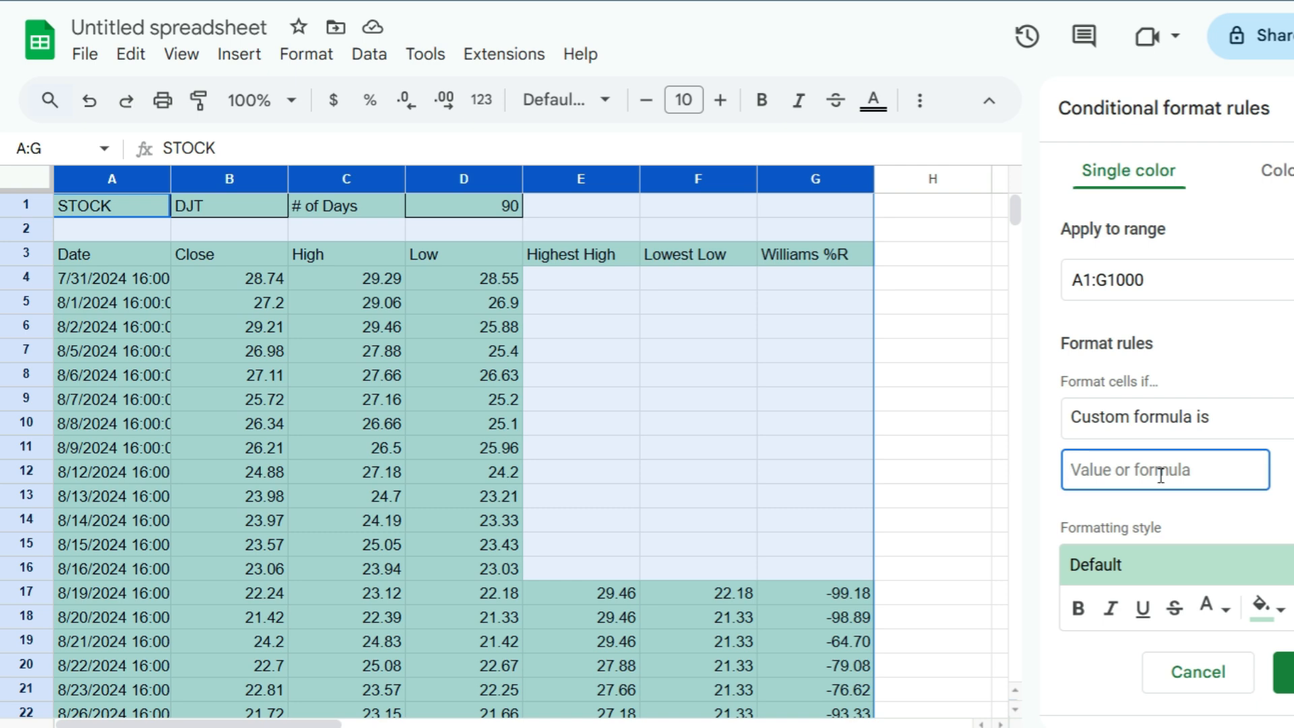
{"action": "type", "text": "=$G1"}
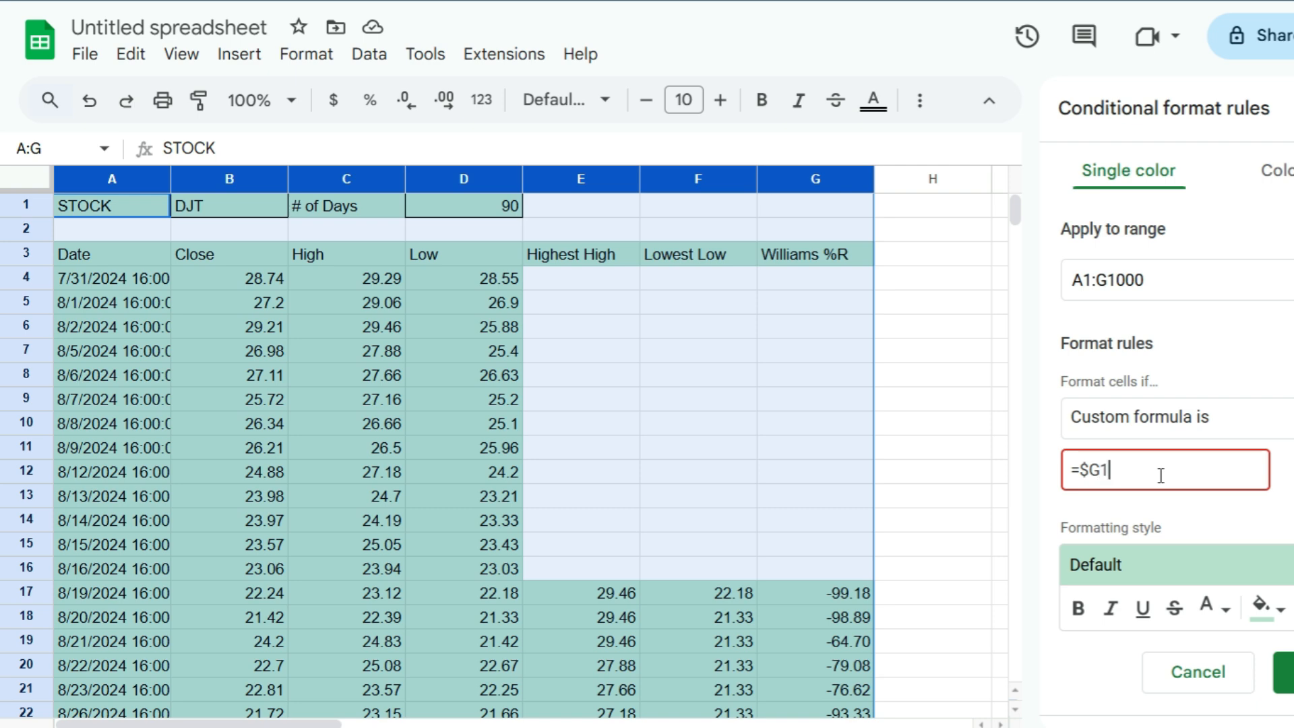
{"action": "type", "text": ">-20"}
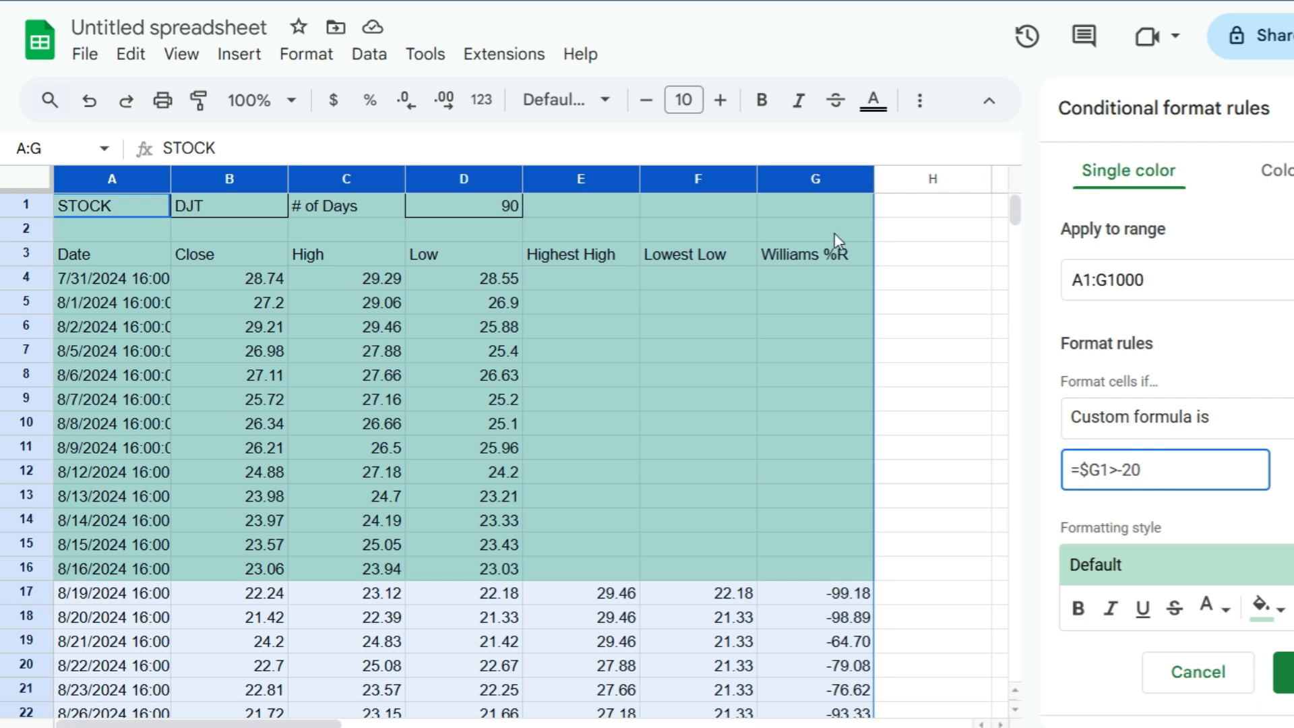
- Extend the custom formula to =AND(ISNUMBER($G1),$G1>-20) and save the rule
{"action": "left_click", "coordinate": [1082, 471]}
{"action": "type", "text": "AND("}
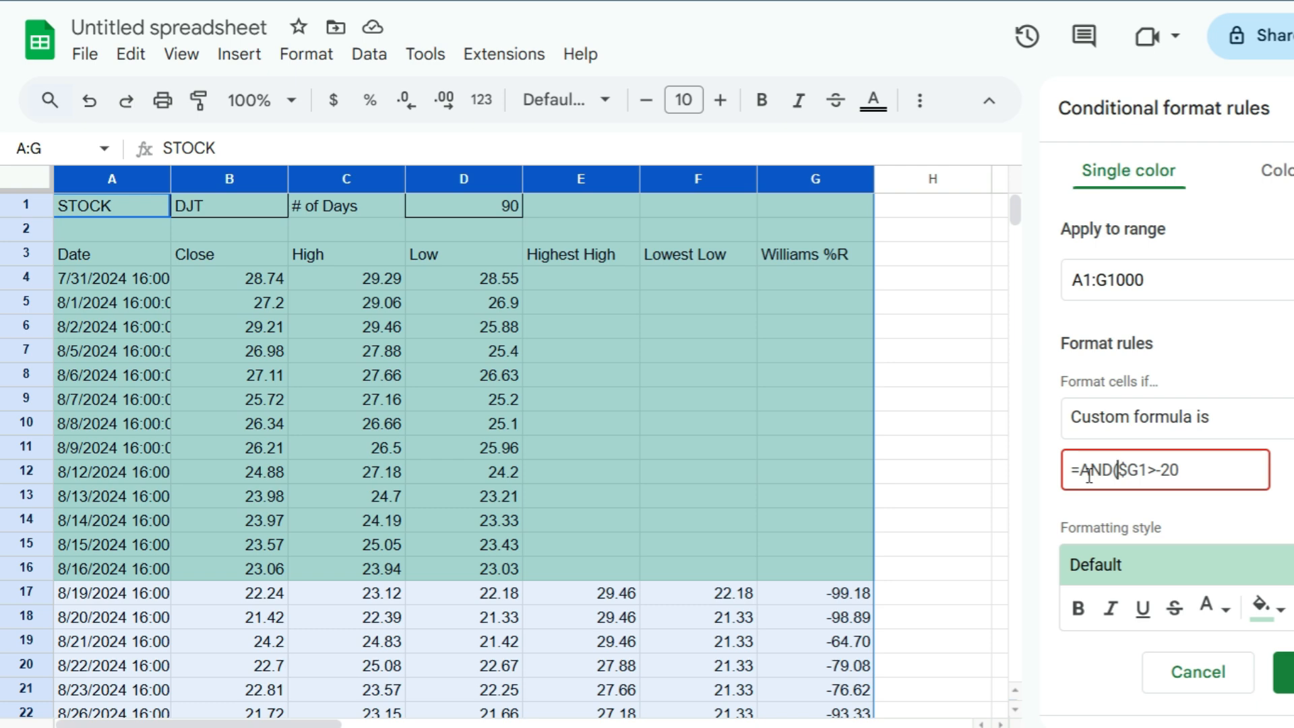
{"action": "type", "text": "ISNUMBER($"}
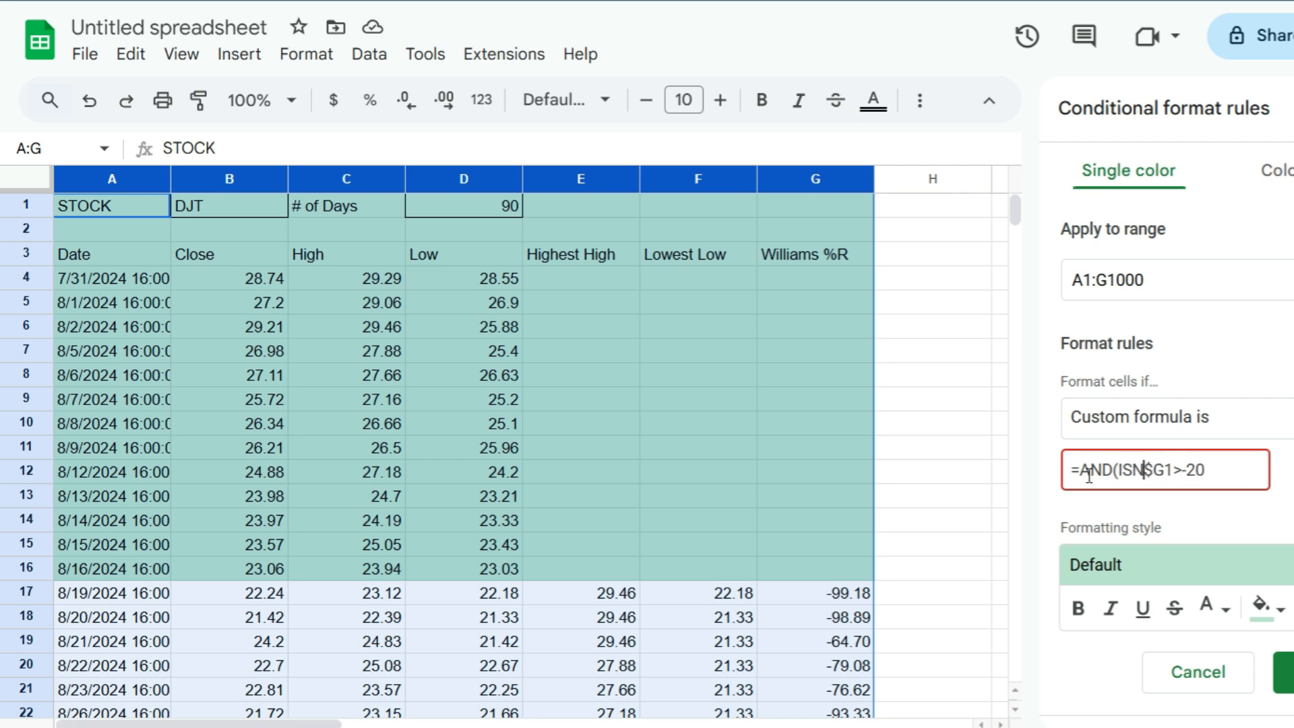
{"action": "type", "text": "G1)"}
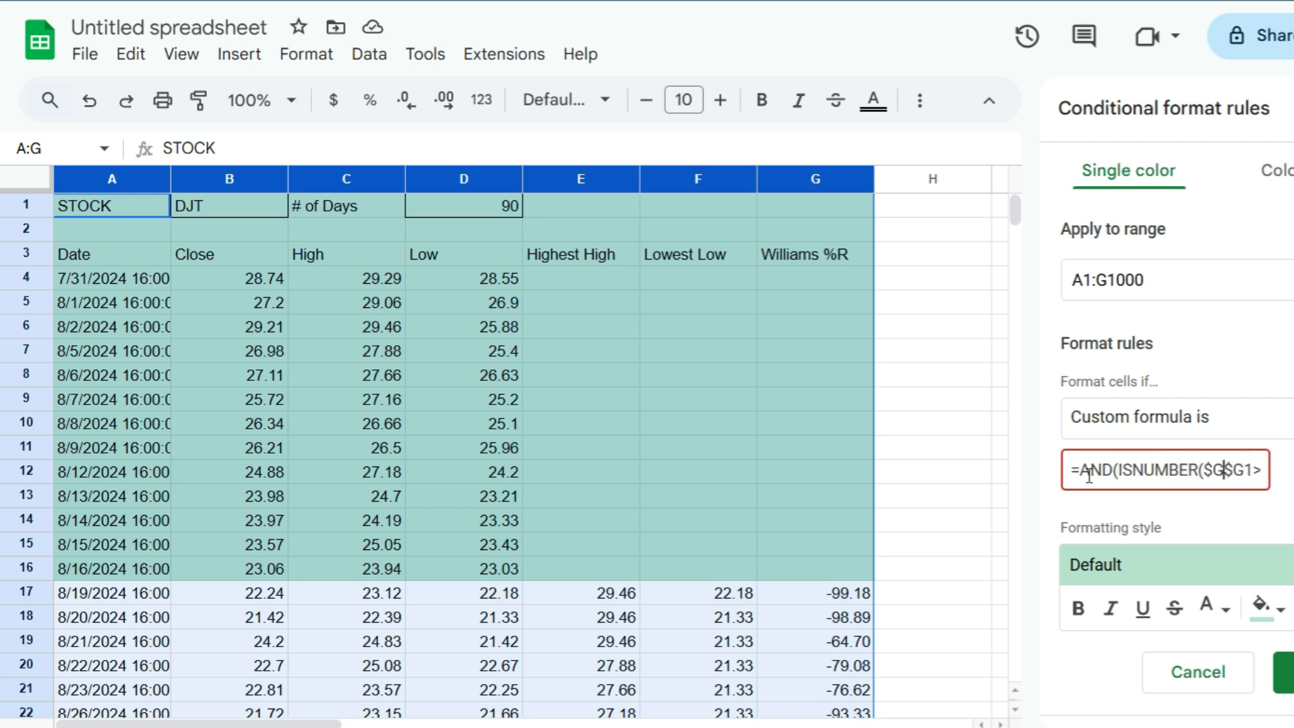
{"action": "type", "text": ","}
{"action": "key", "text": "Right"}
{"action": "key", "text": "Right"}
{"action": "key", "text": "Right"}
{"action": "key", "text": "Right"}
{"action": "key", "text": "Right"}
{"action": "key", "text": "Right"}
{"action": "key", "text": "Right"}
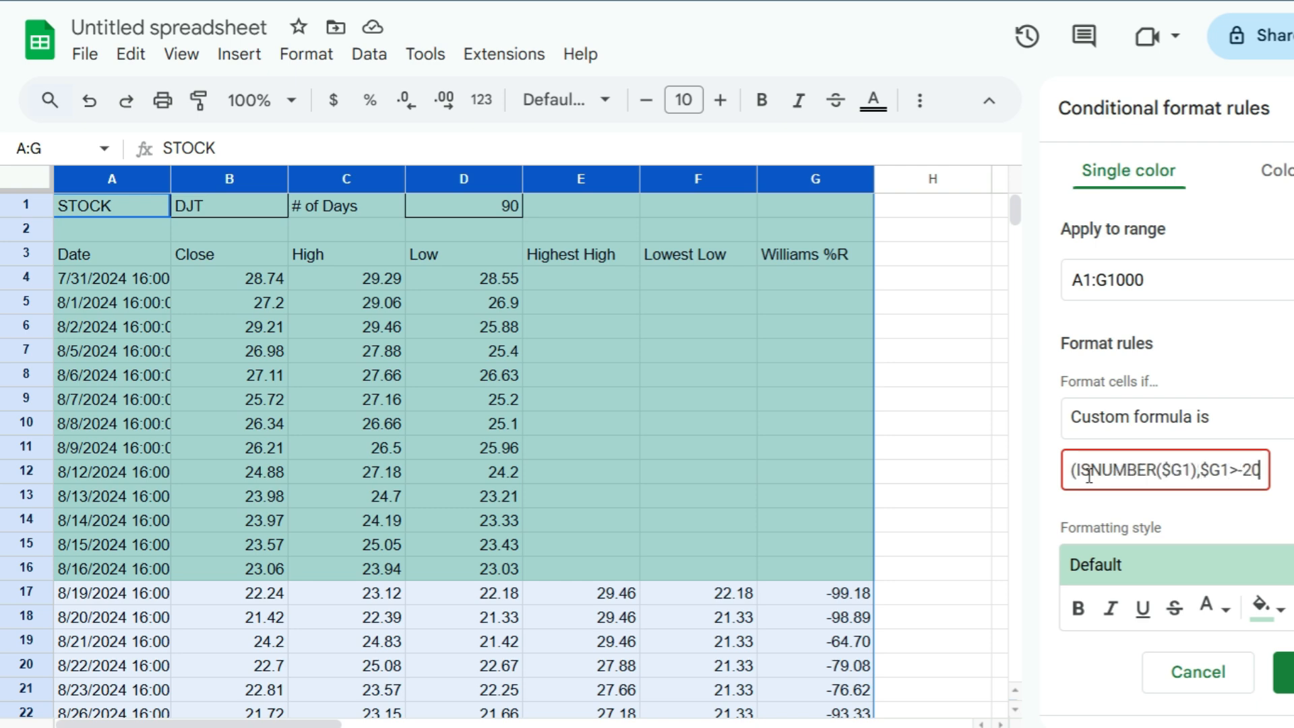
{"action": "type", "text": ")"}
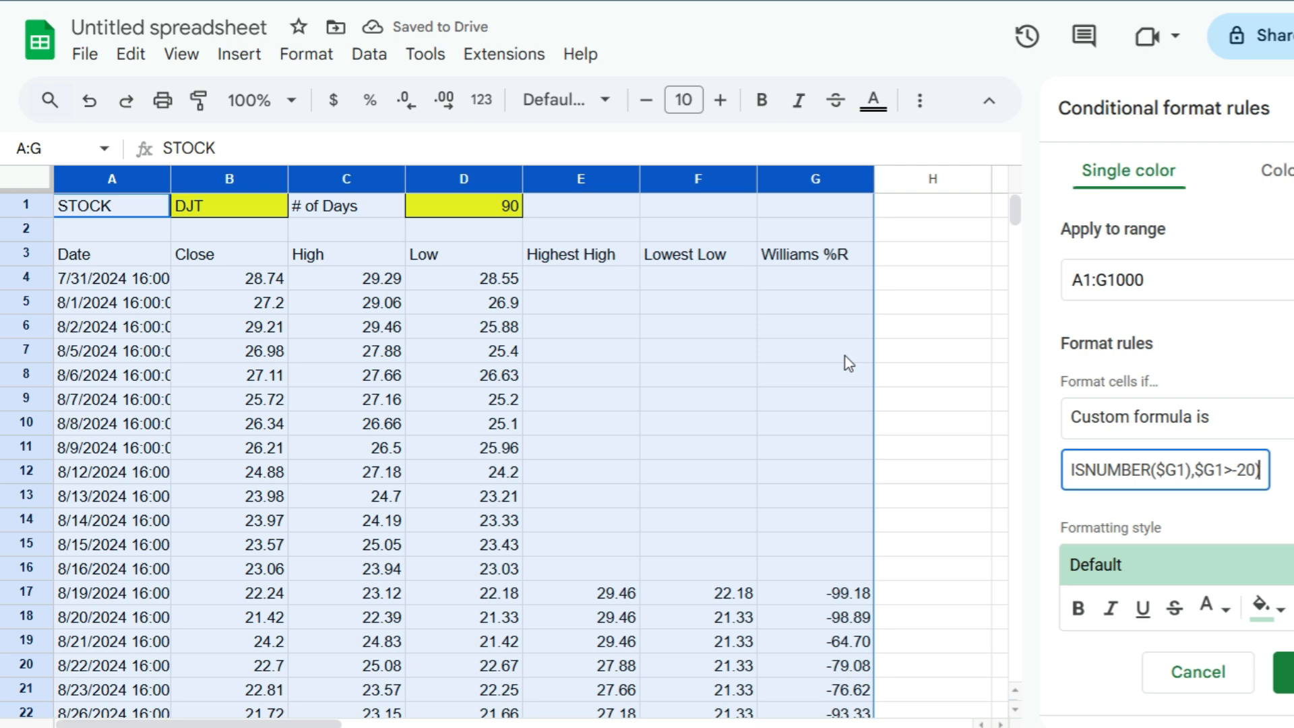
{"action": "scroll", "coordinate": [757, 346], "scroll_direction": "down", "scroll_amount": 15}
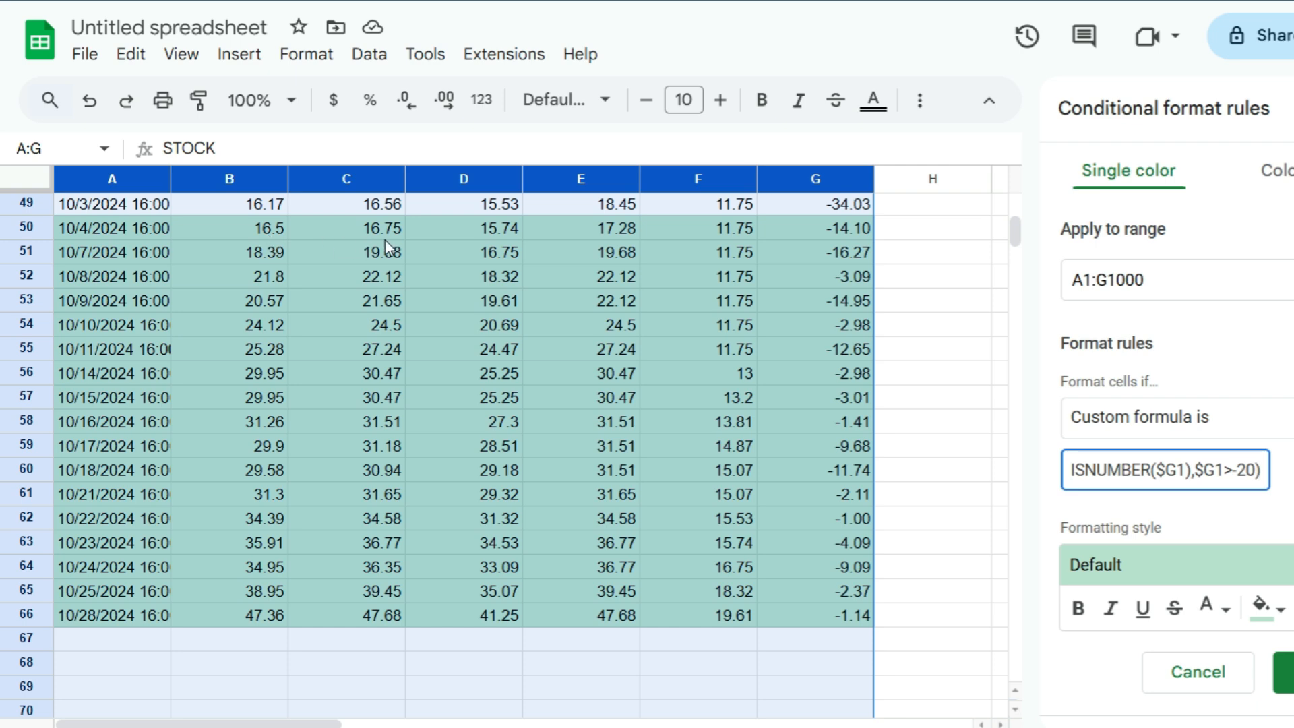
{"action": "scroll", "coordinate": [388, 246], "scroll_direction": "up", "scroll_amount": 15}
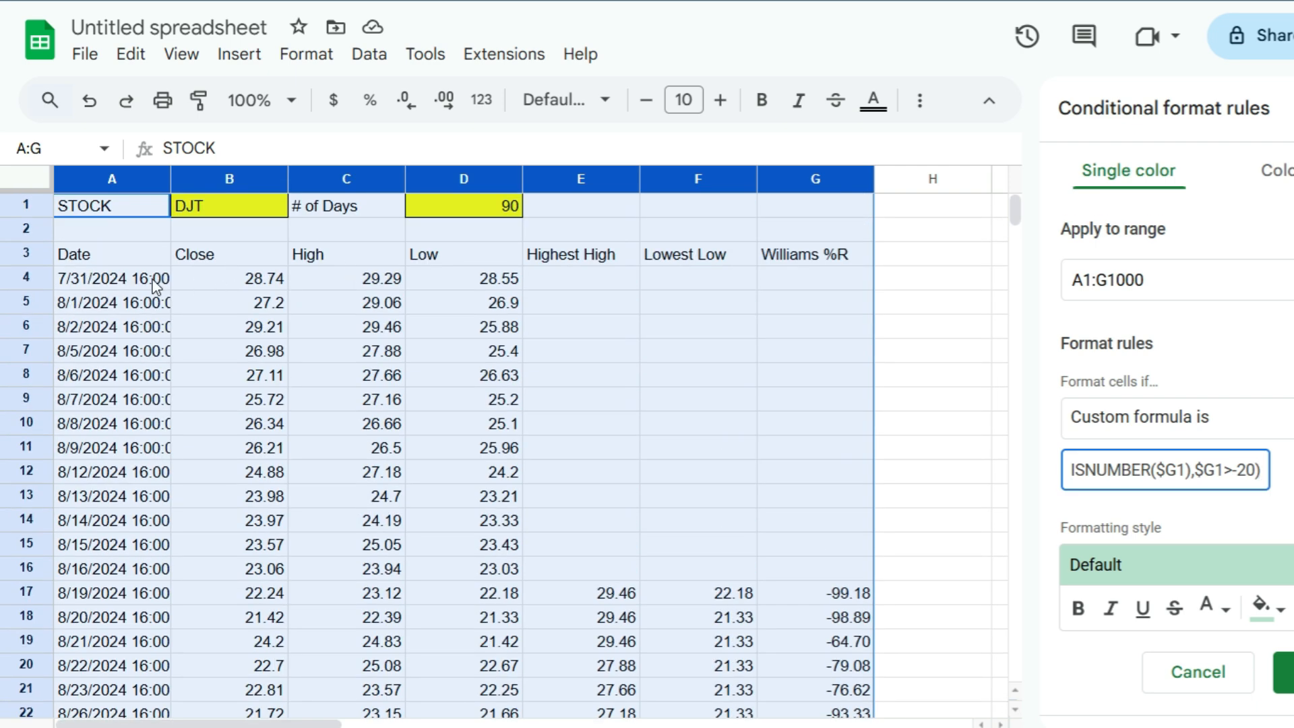
{"action": "left_click", "coordinate": [1285, 673]}
- Freeze the sheet's first three rows, down to the header row
{"action": "left_click", "coordinate": [105, 263]}
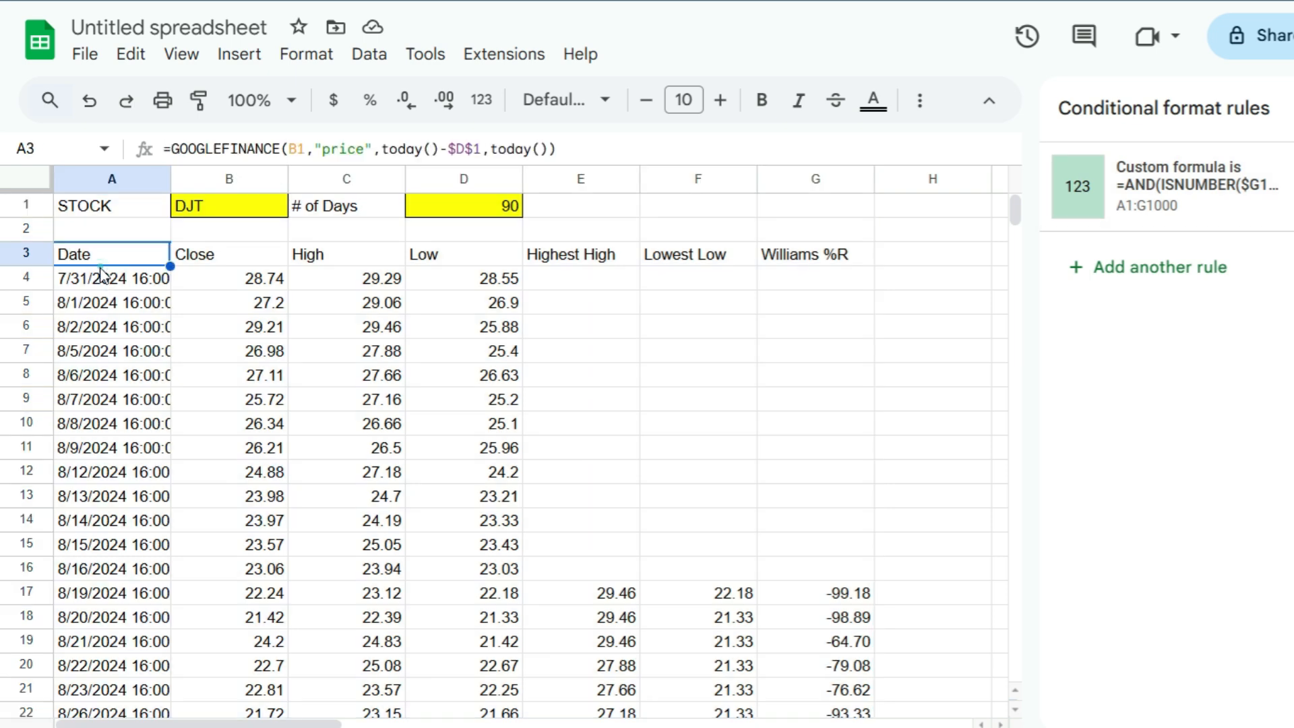
{"action": "left_click", "coordinate": [108, 282]}
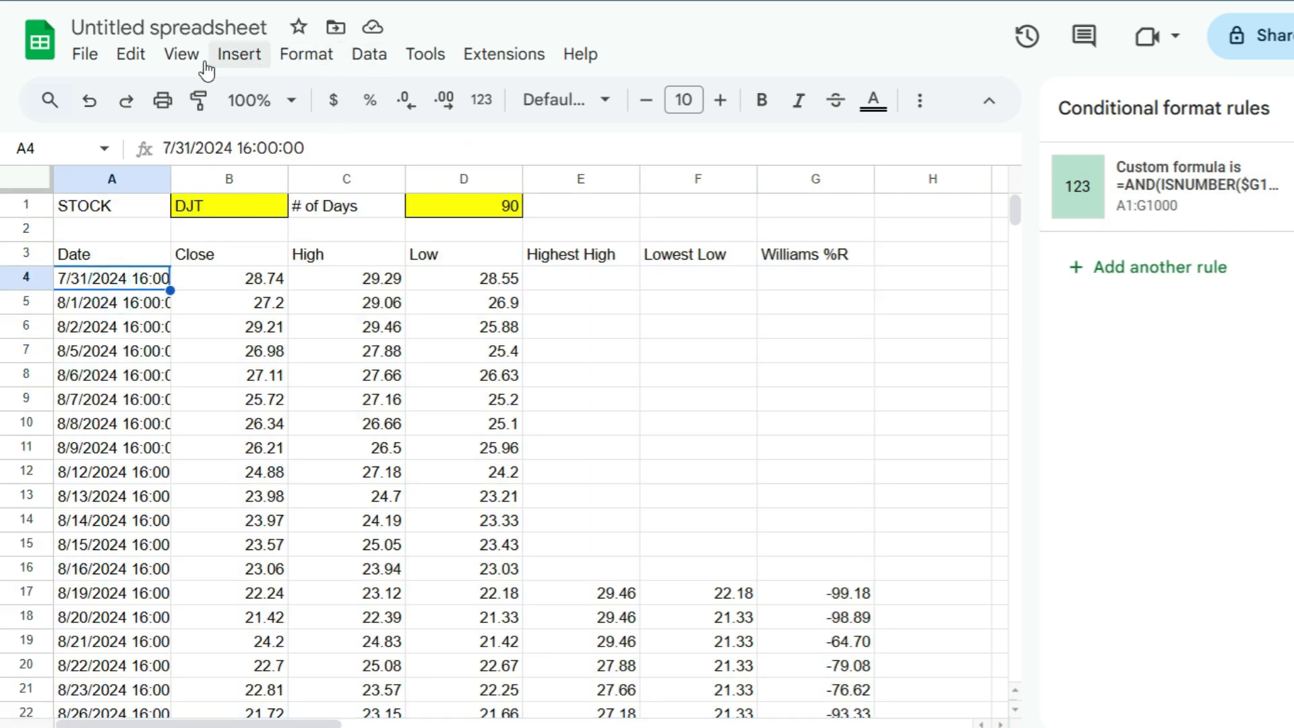
{"action": "left_click", "coordinate": [180, 54]}
{"action": "left_click", "coordinate": [291, 135]}
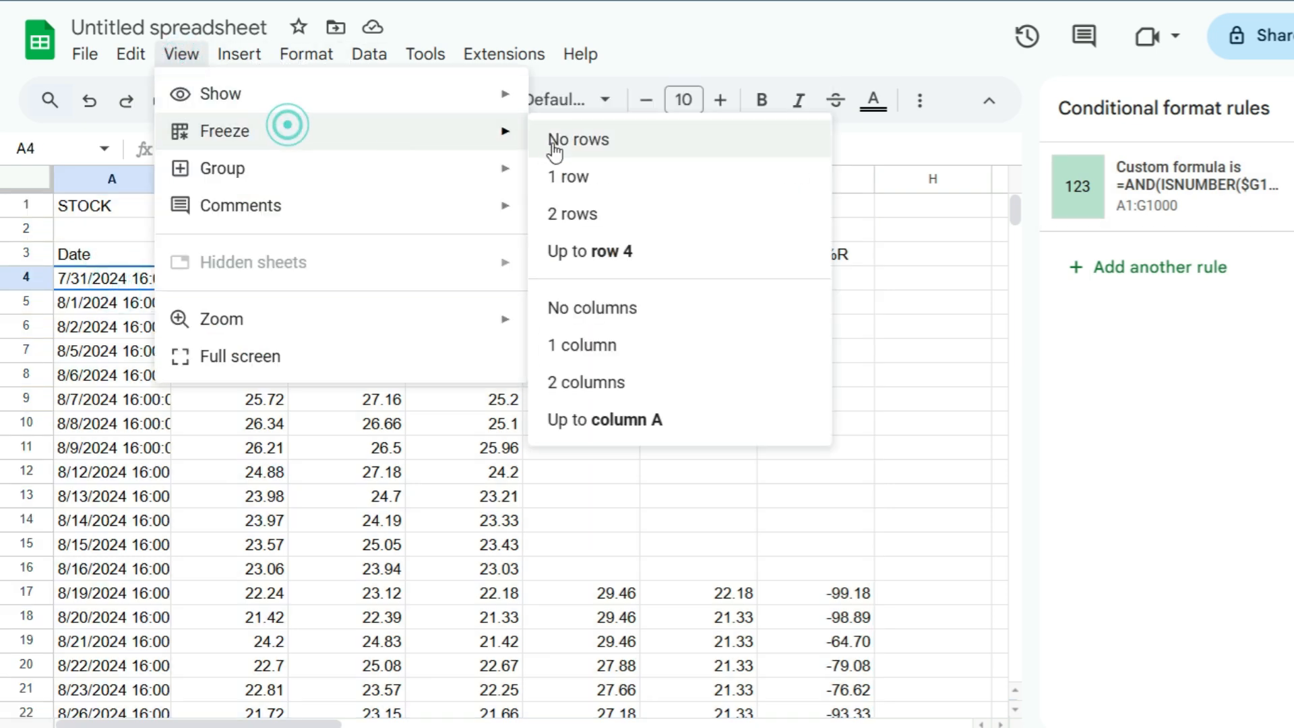
{"action": "left_click", "coordinate": [637, 253]}
{"action": "left_click_drag", "start_coordinate": [362, 293], "coordinate": [362, 268]}
- Compare the Close and Highest High values in highlighted rows 62 and 66, and review the rows above
{"action": "scroll", "coordinate": [199, 373], "scroll_direction": "down", "scroll_amount": 15}
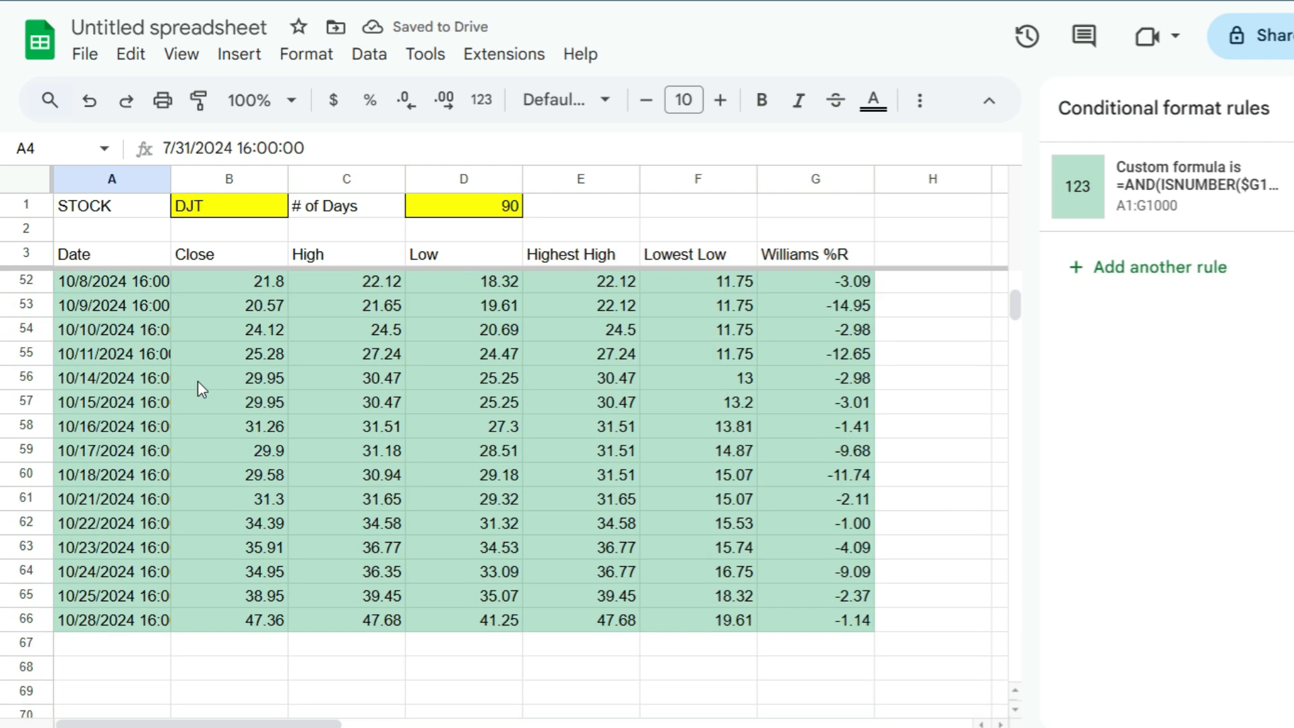
{"action": "left_click", "coordinate": [245, 627]}
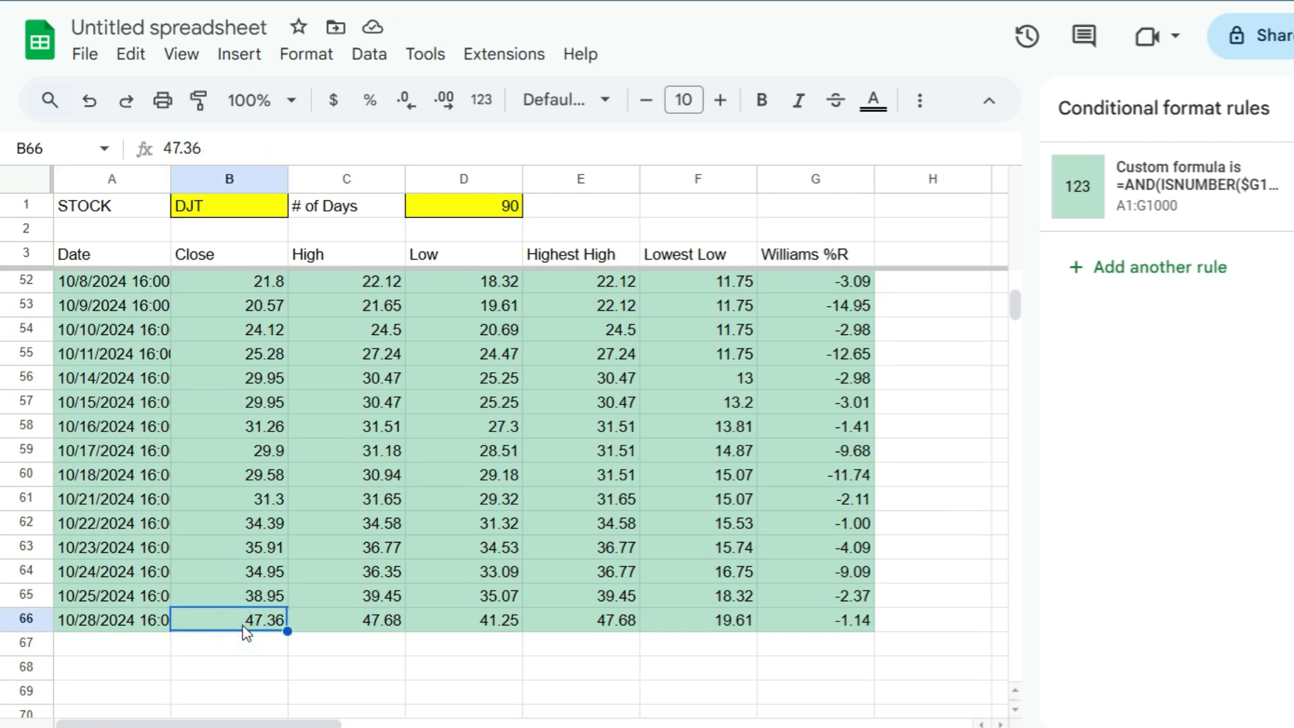
{"action": "left_click", "coordinate": [606, 621]}
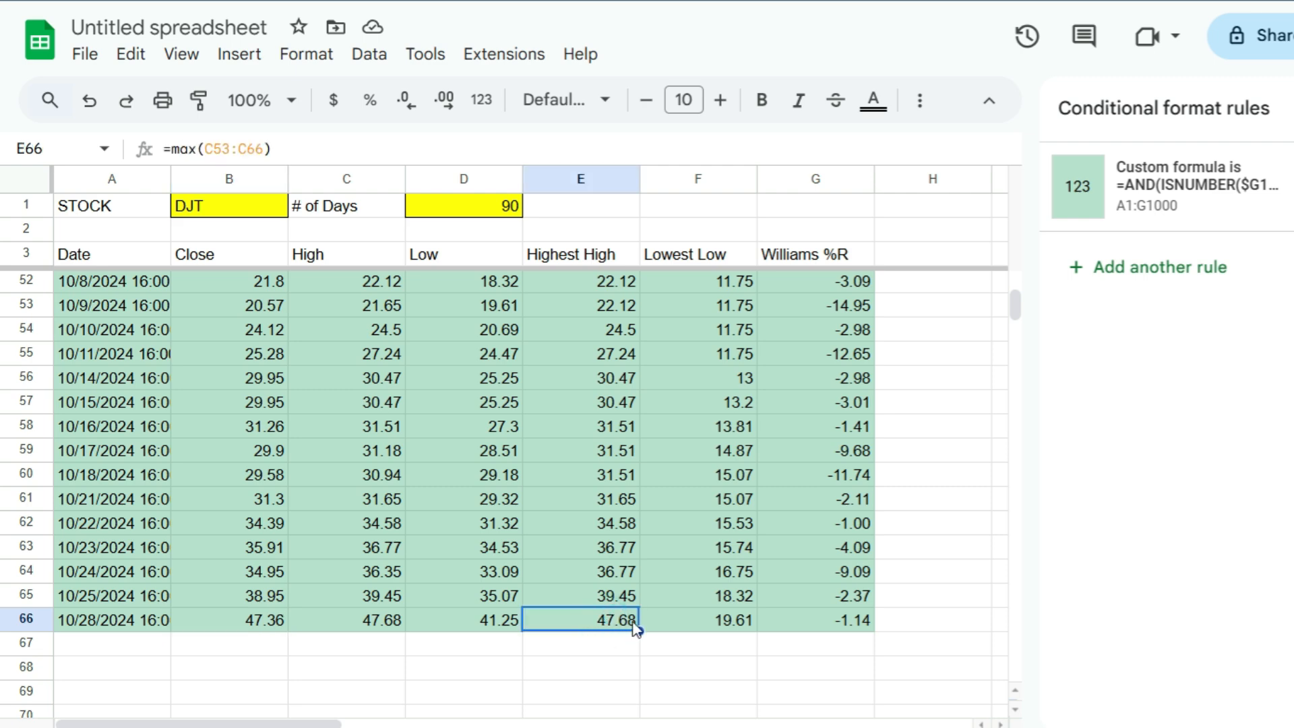
{"action": "left_click", "coordinate": [610, 524]}
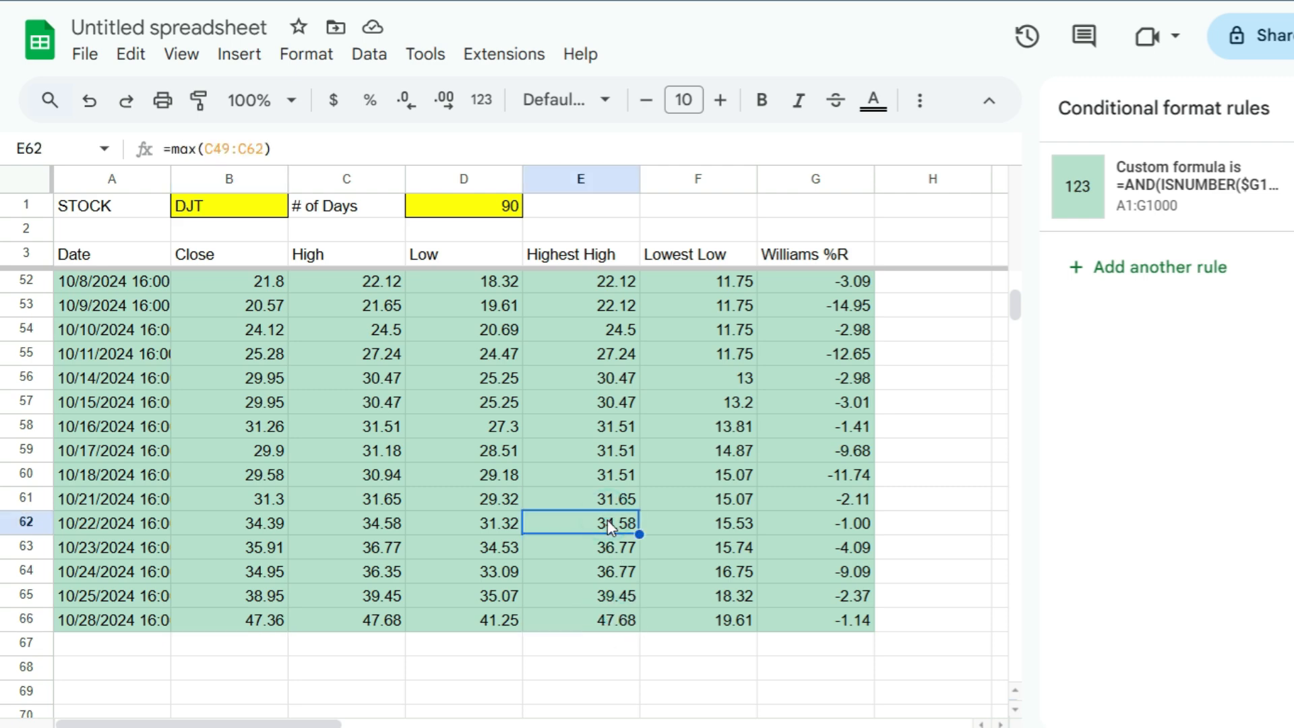
{"action": "left_click", "coordinate": [258, 530]}
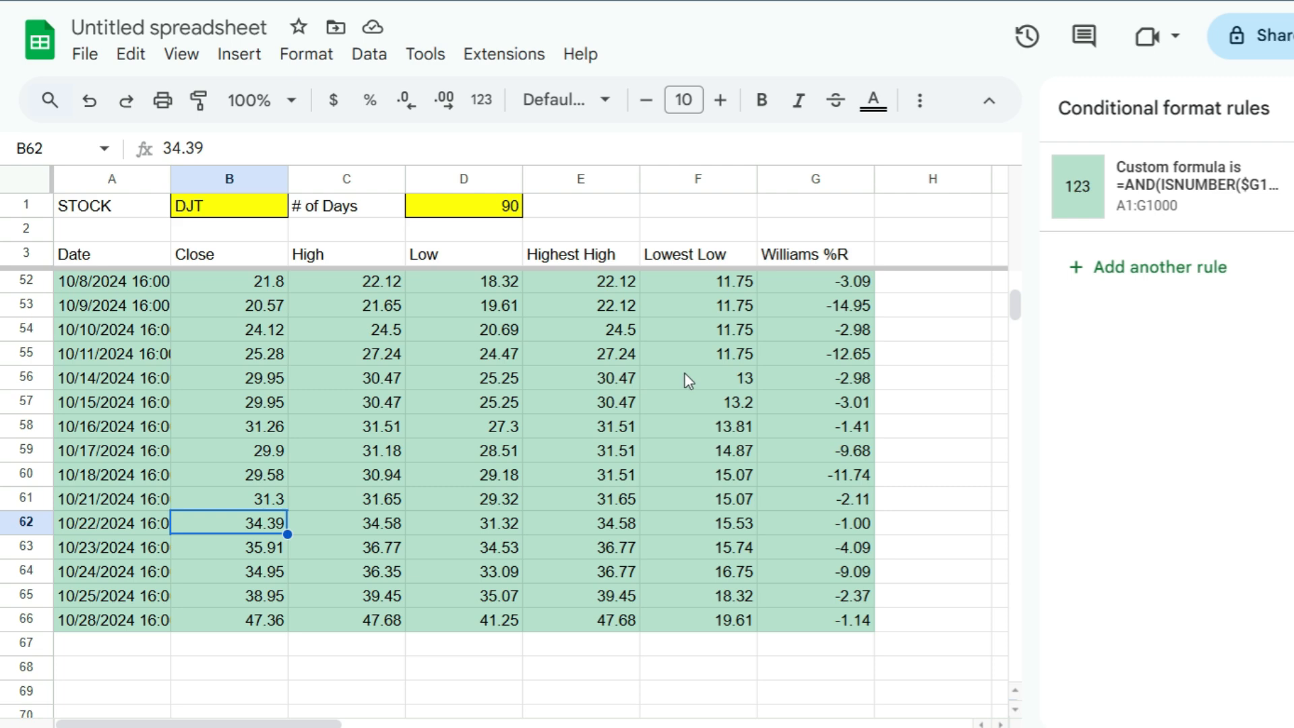
{"action": "scroll", "coordinate": [688, 378], "scroll_direction": "up", "scroll_amount": 5}
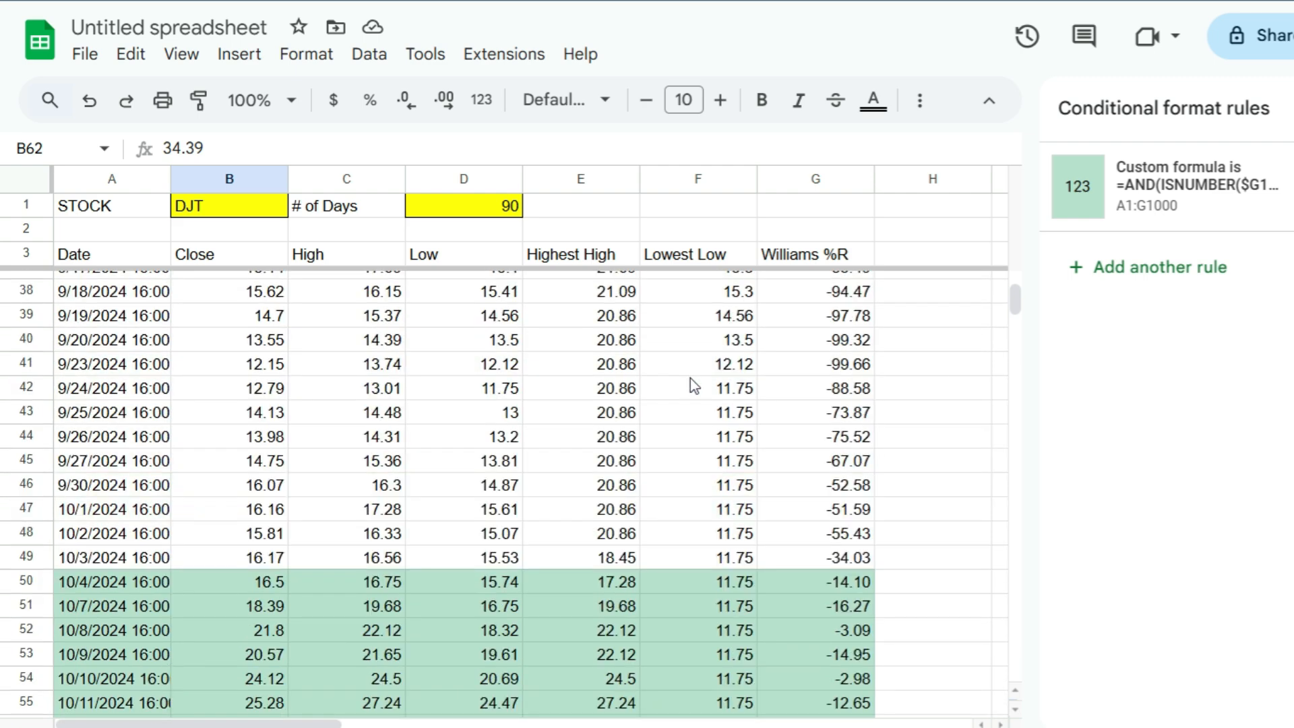
- Add another conditional formatting rule and set its range to A:G
{"action": "left_click", "coordinate": [1152, 273]}
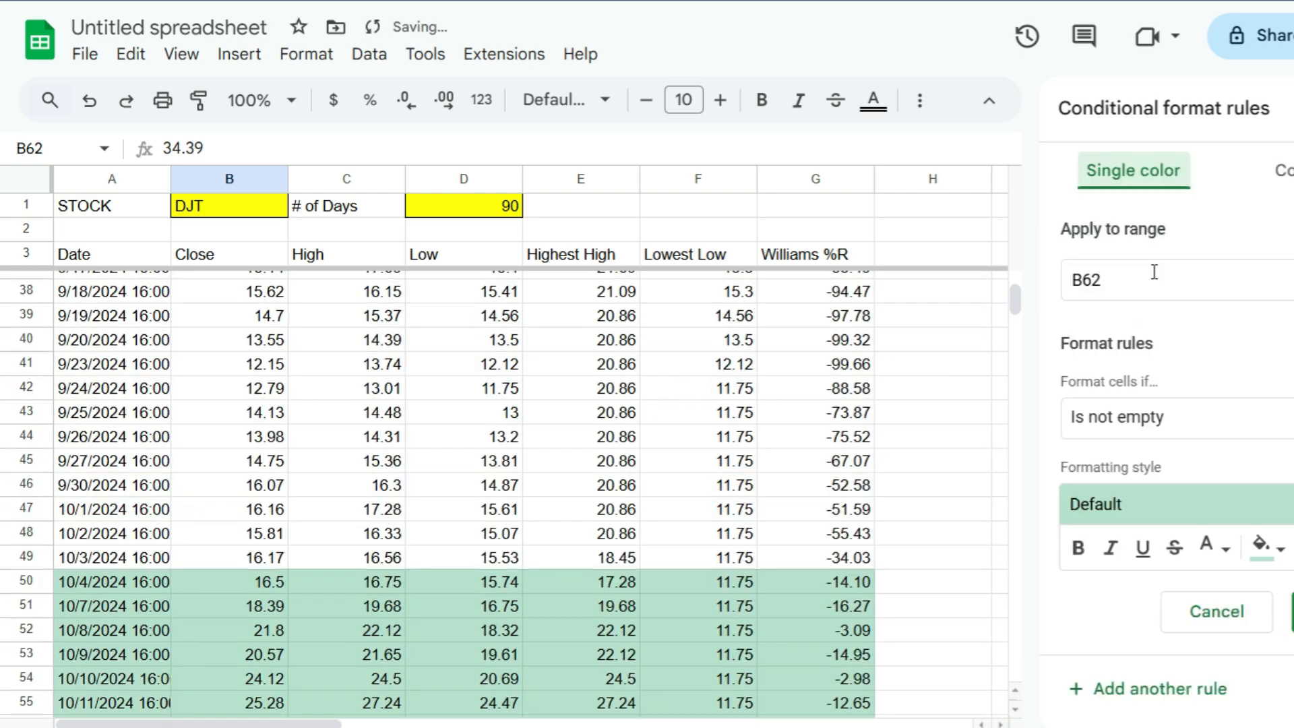
{"action": "left_click", "coordinate": [1293, 279]}
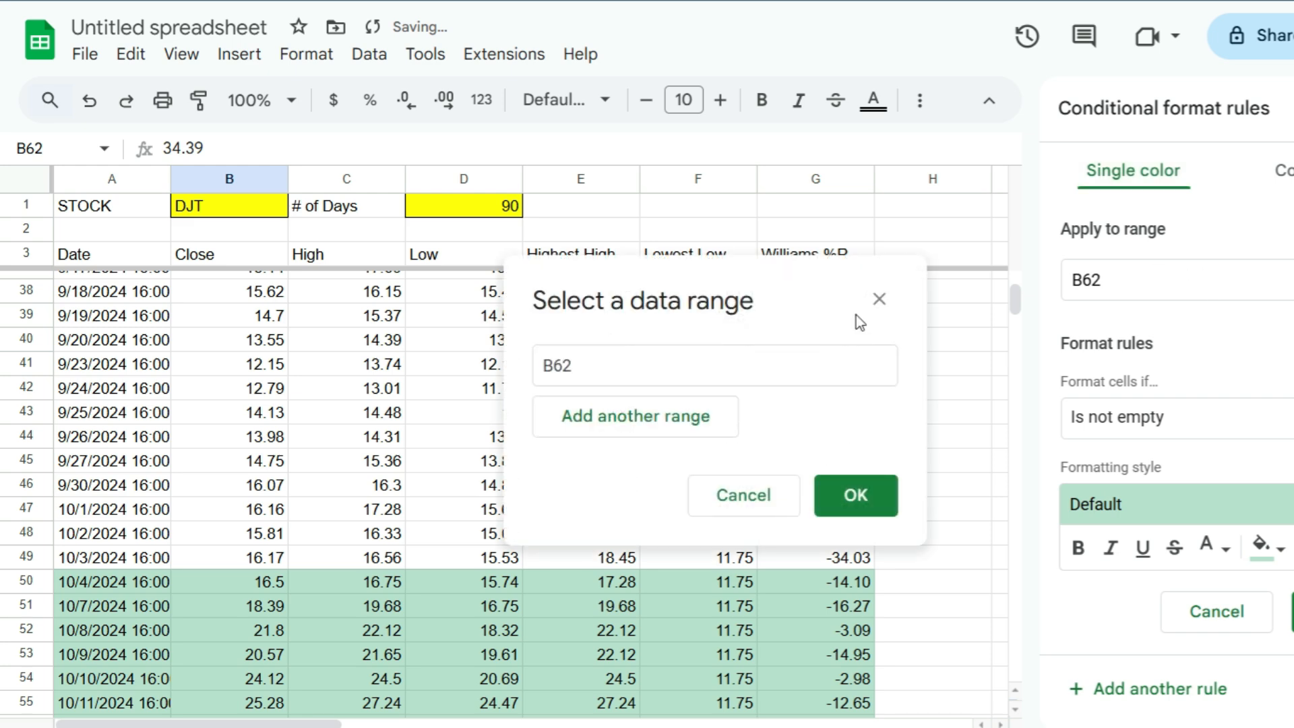
{"action": "left_click", "coordinate": [577, 359]}
{"action": "double_click", "coordinate": [576, 359]}
{"action": "type", "text": "A:G"}
{"action": "left_click", "coordinate": [857, 494]}
- Set the second rule's condition to the custom formula =$G1<-80
{"action": "left_click", "coordinate": [1217, 426]}
{"action": "scroll", "coordinate": [1208, 613], "scroll_direction": "down", "scroll_amount": 3}
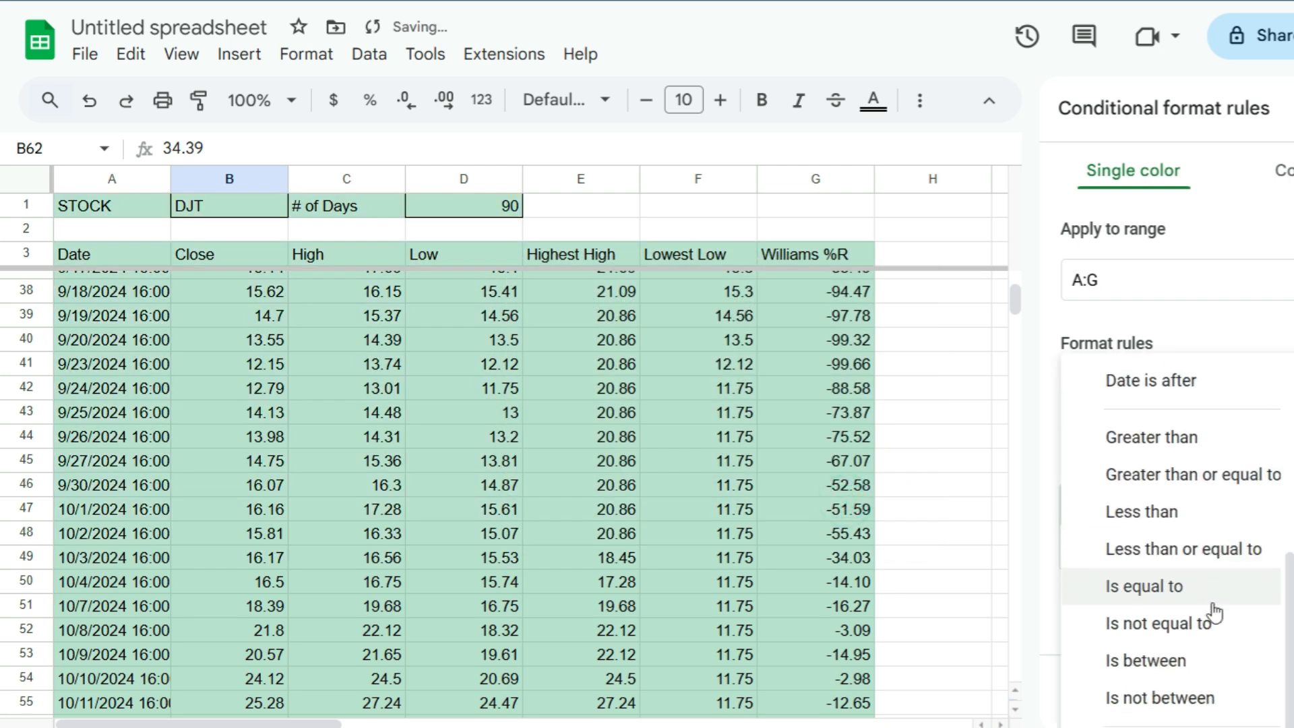
{"action": "left_click", "coordinate": [1195, 720]}
{"action": "left_click", "coordinate": [1163, 465]}
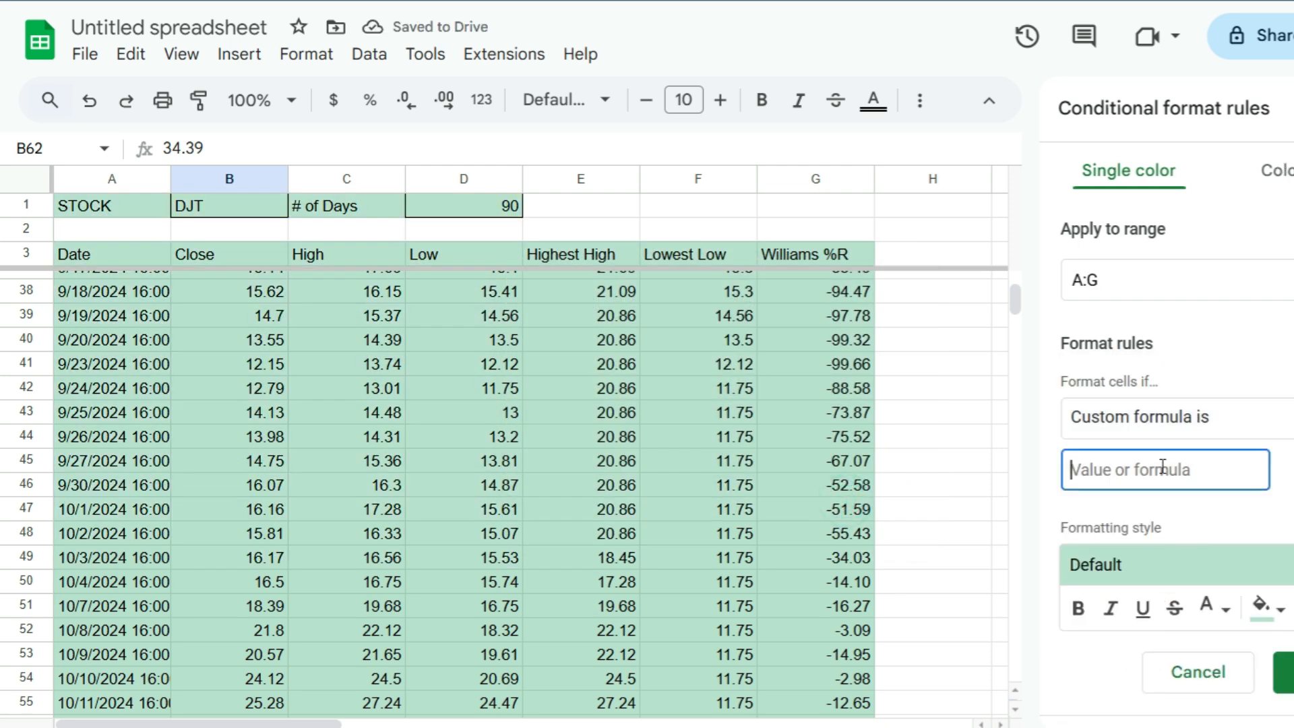
{"action": "type", "text": "="}
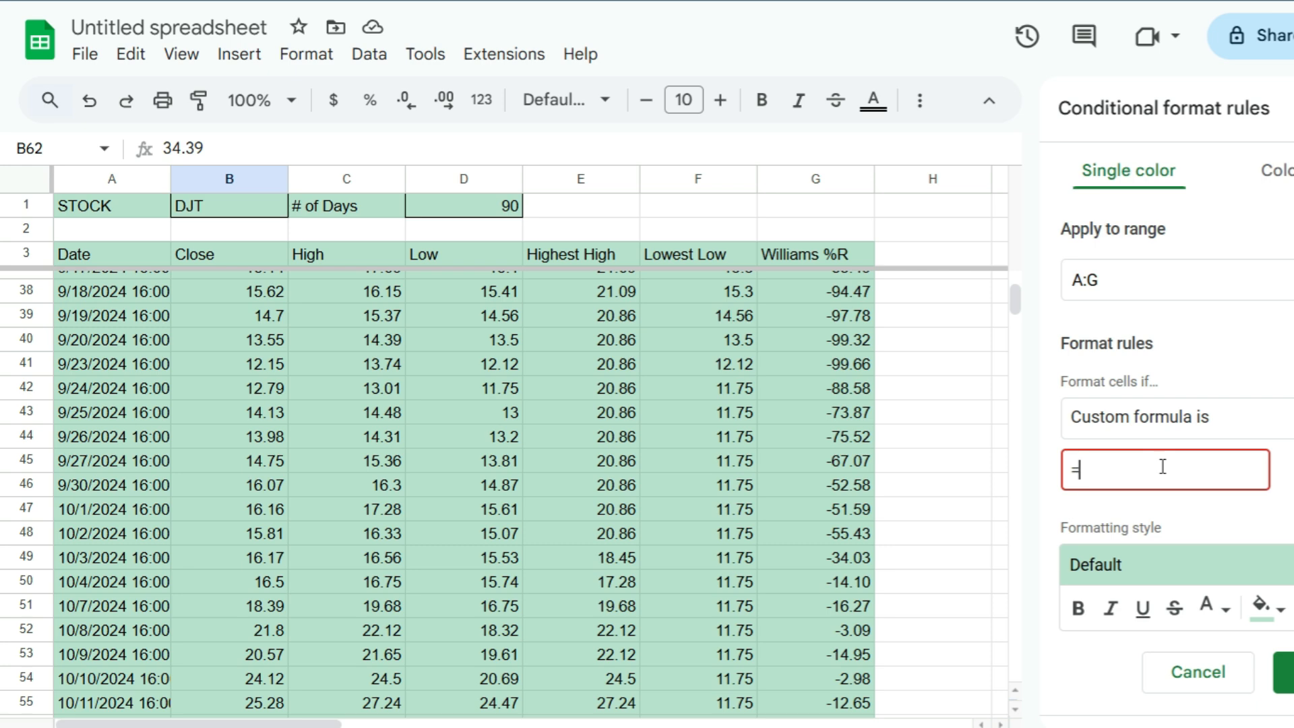
{"action": "type", "text": "$G1"}
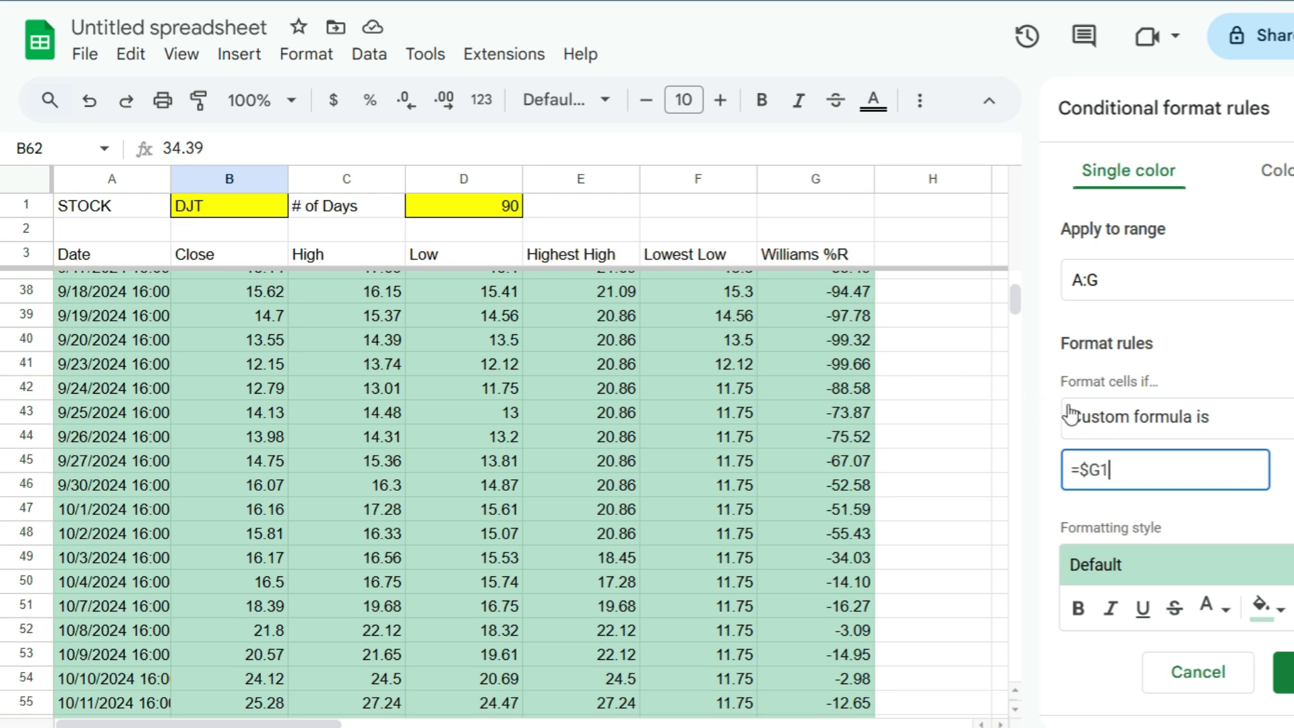
{"action": "type", "text": "<-80"}
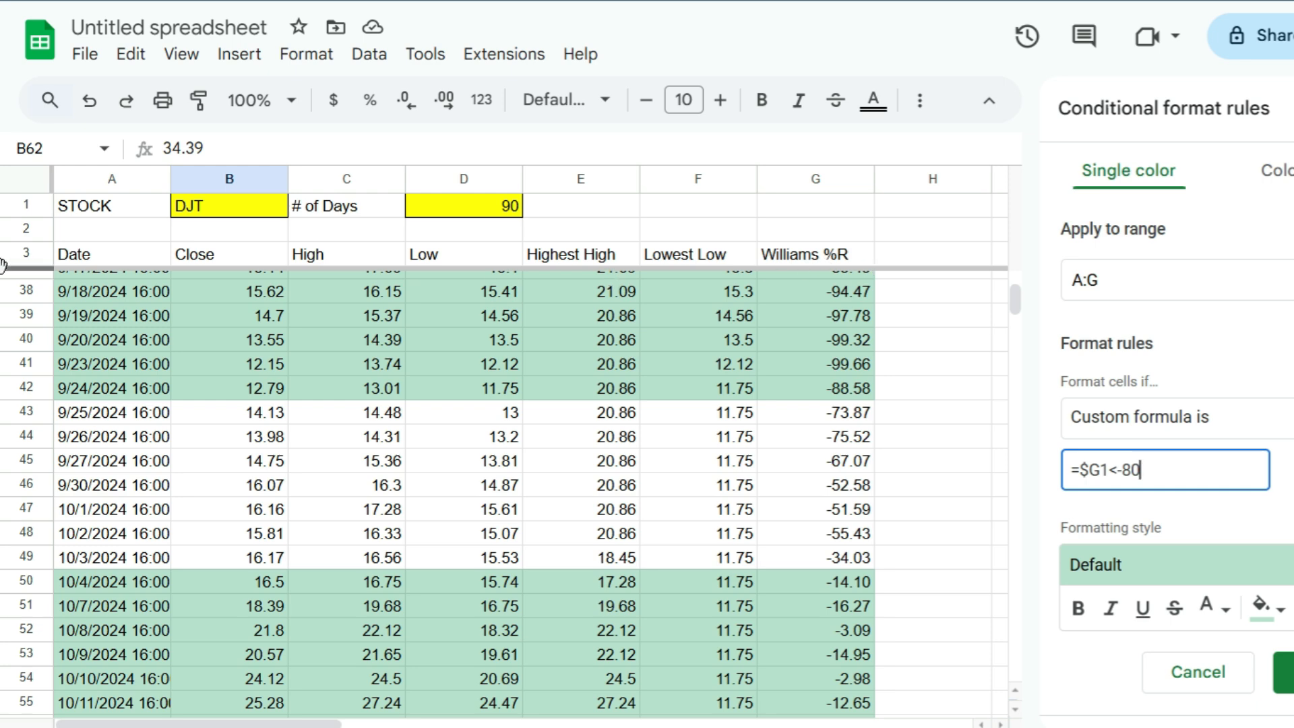
- Format the below -80 rule with a red fill and white text, and save the rule
{"action": "left_click", "coordinate": [1261, 607]}
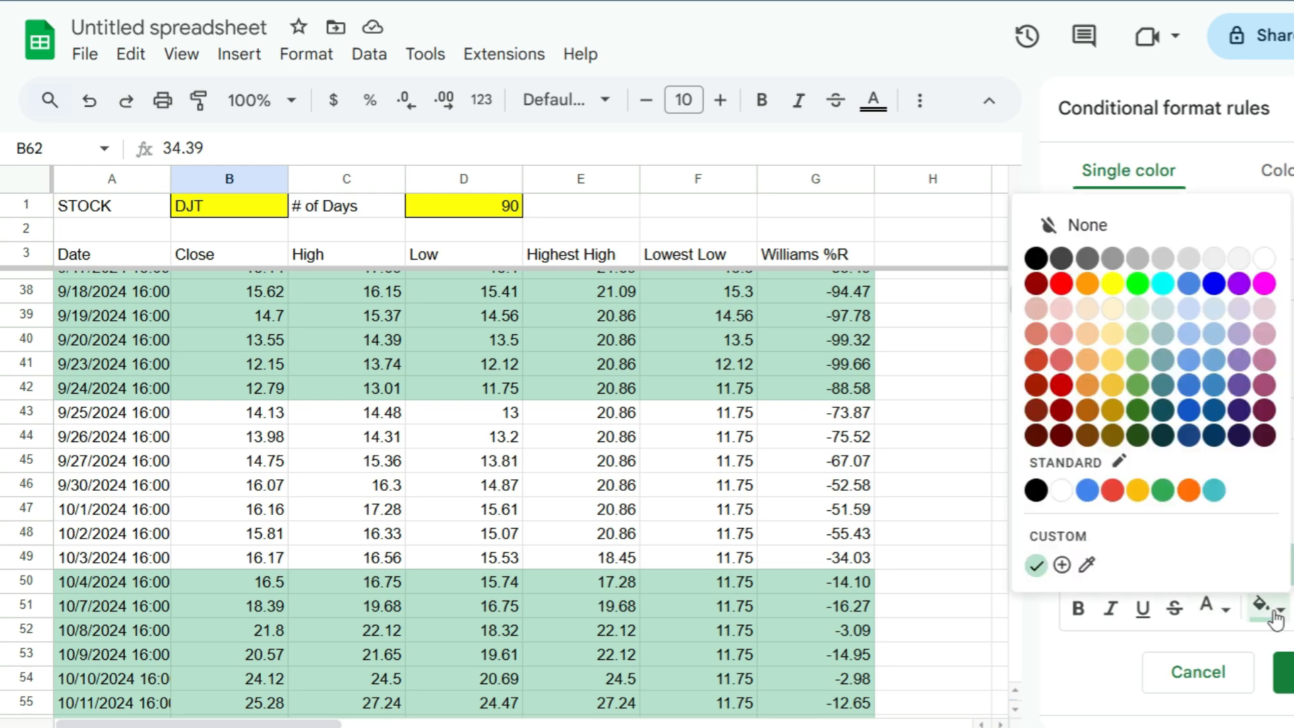
{"action": "left_click", "coordinate": [1061, 289]}
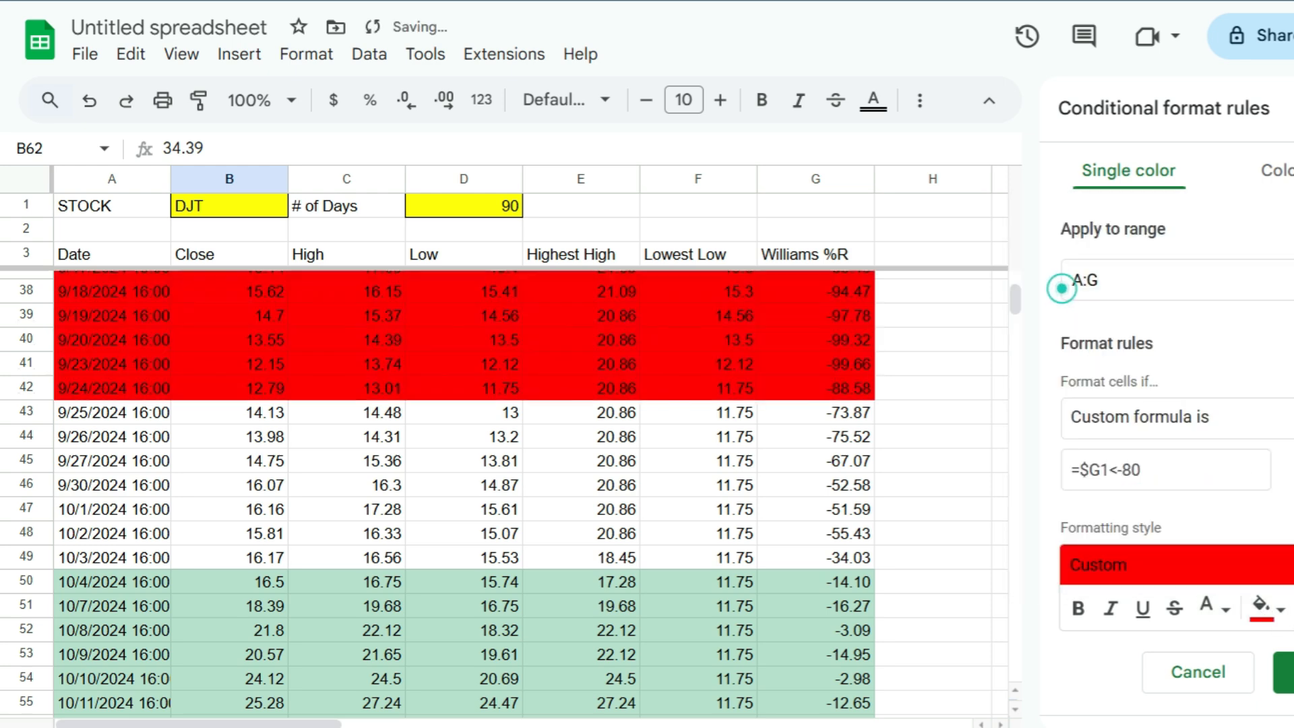
{"action": "left_click", "coordinate": [1212, 606]}
{"action": "left_click", "coordinate": [1212, 264]}
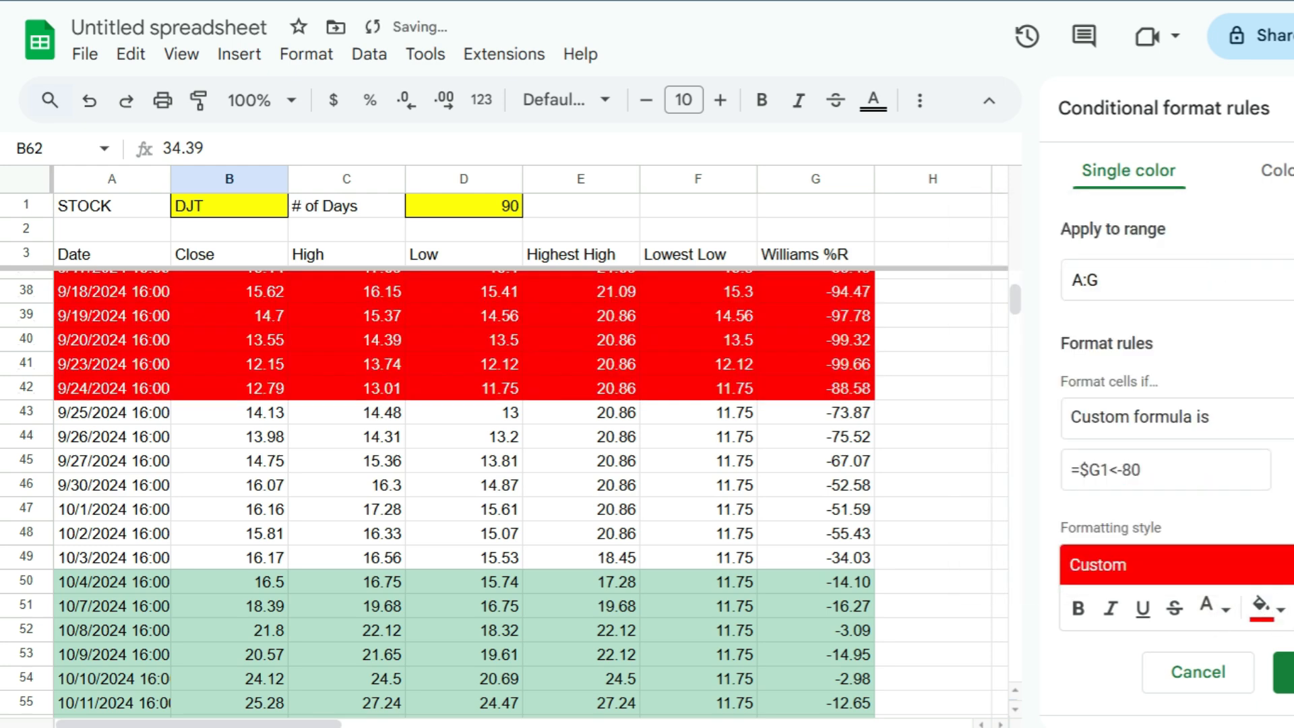
{"action": "left_click", "coordinate": [1285, 673]}
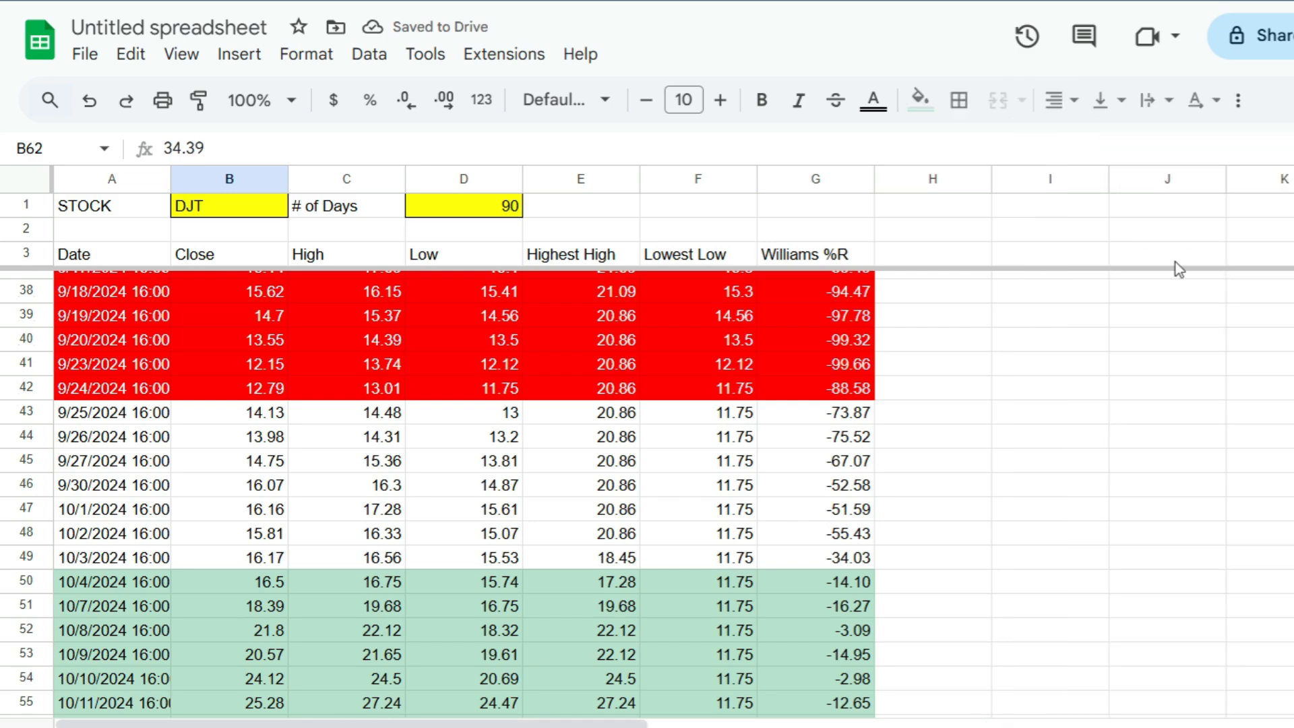
- Compare the Close, Low and Lowest Low values in row 17, the first red-highlighted row
{"action": "scroll", "coordinate": [836, 431], "scroll_direction": "up", "scroll_amount": 10}
{"action": "scroll", "coordinate": [836, 414], "scroll_direction": "down", "scroll_amount": 4}
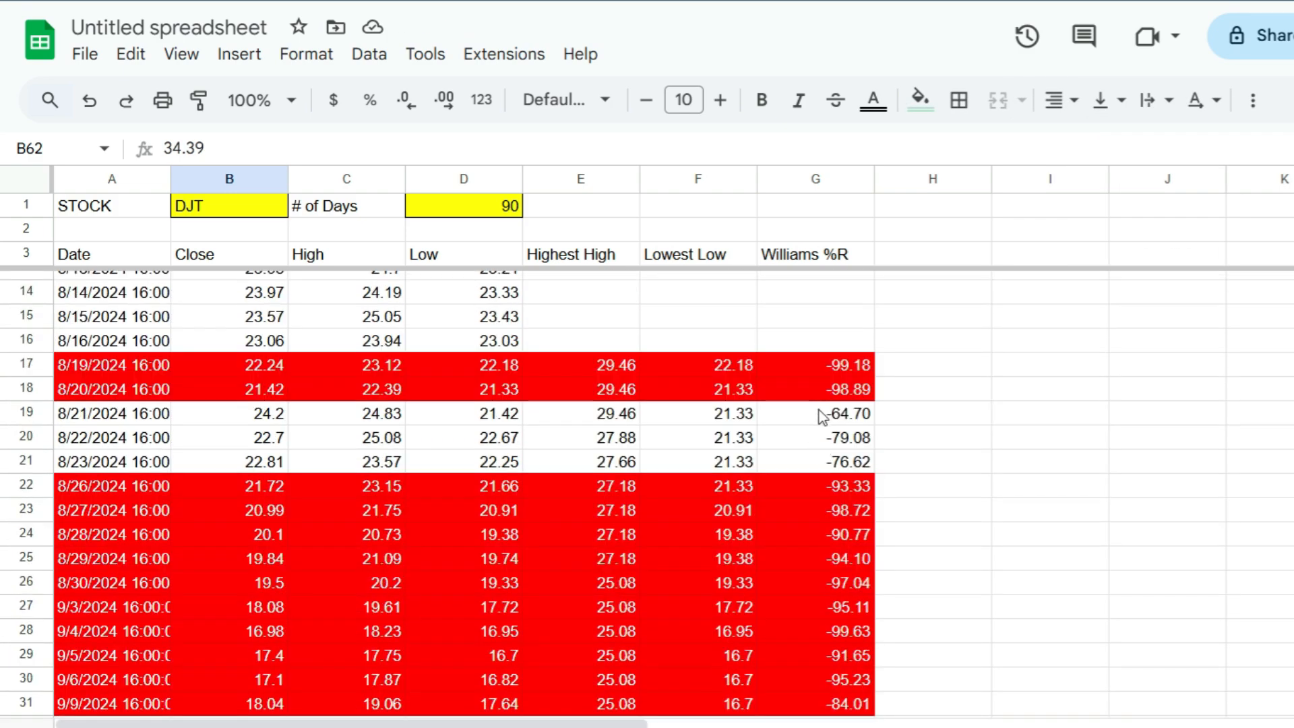
{"action": "left_click", "coordinate": [238, 364]}
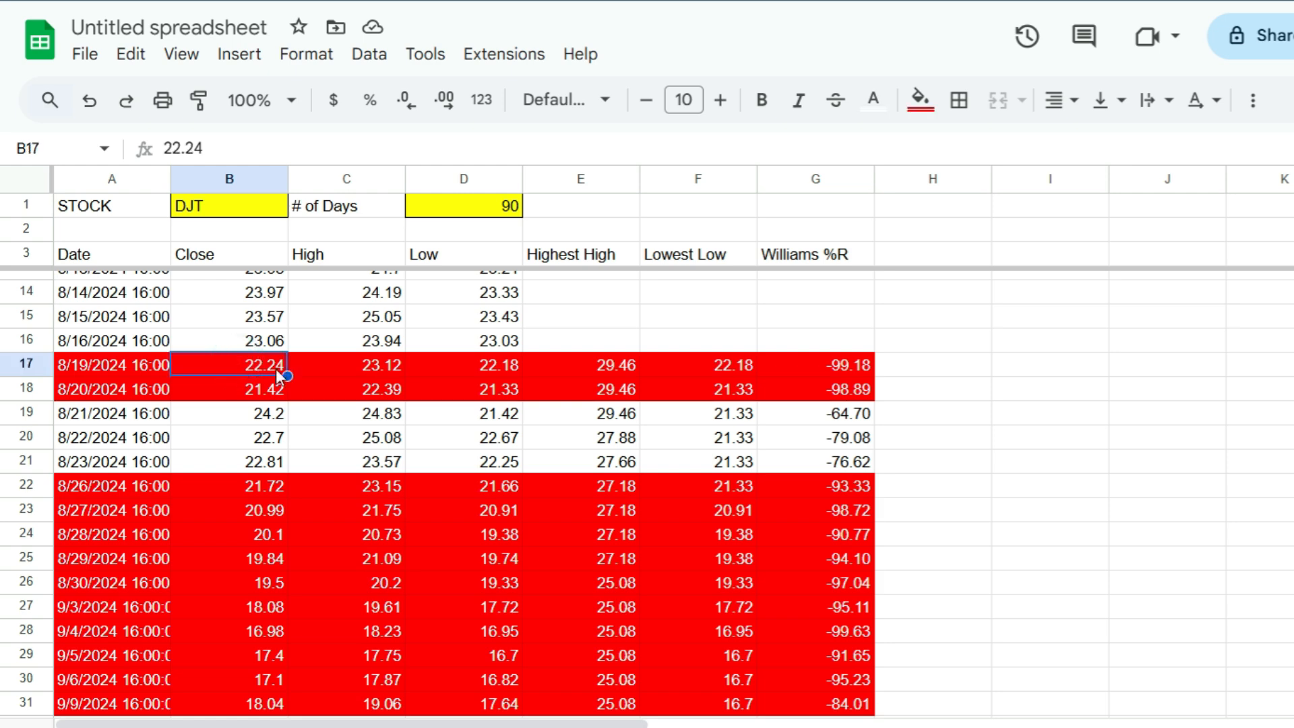
{"action": "left_click", "coordinate": [478, 368]}
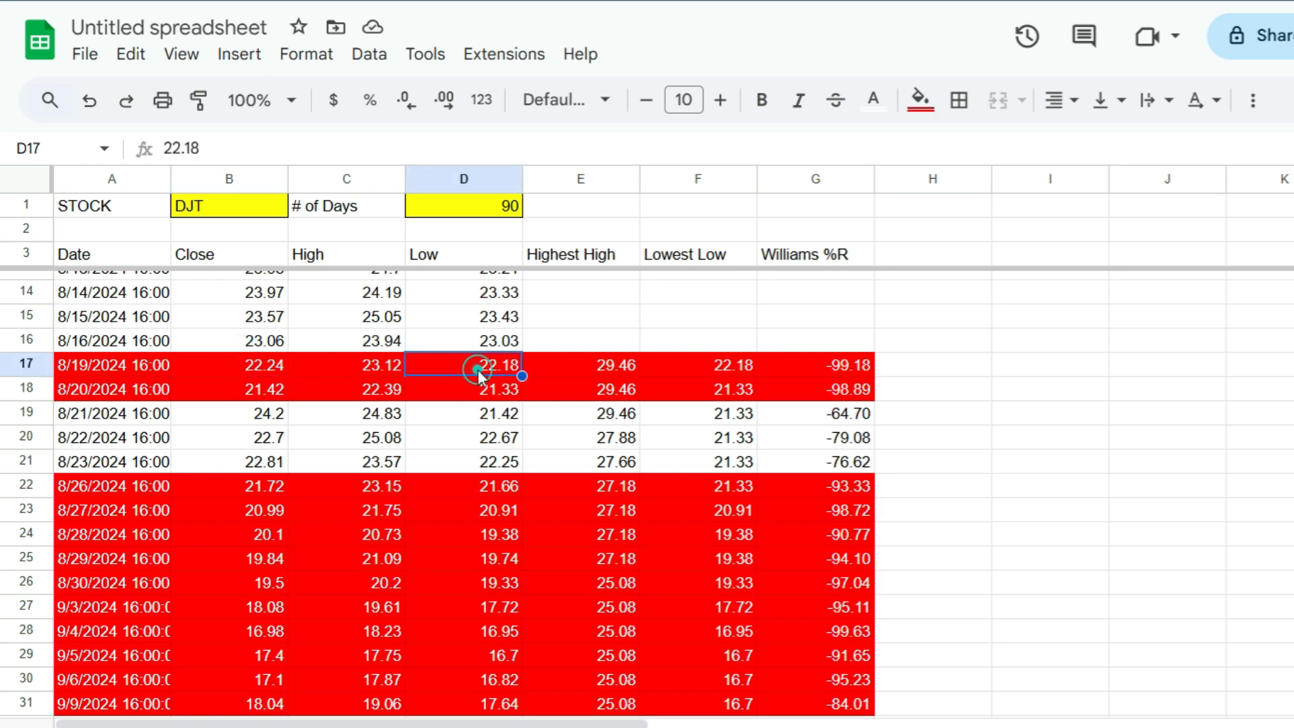
{"action": "left_click", "coordinate": [682, 370]}
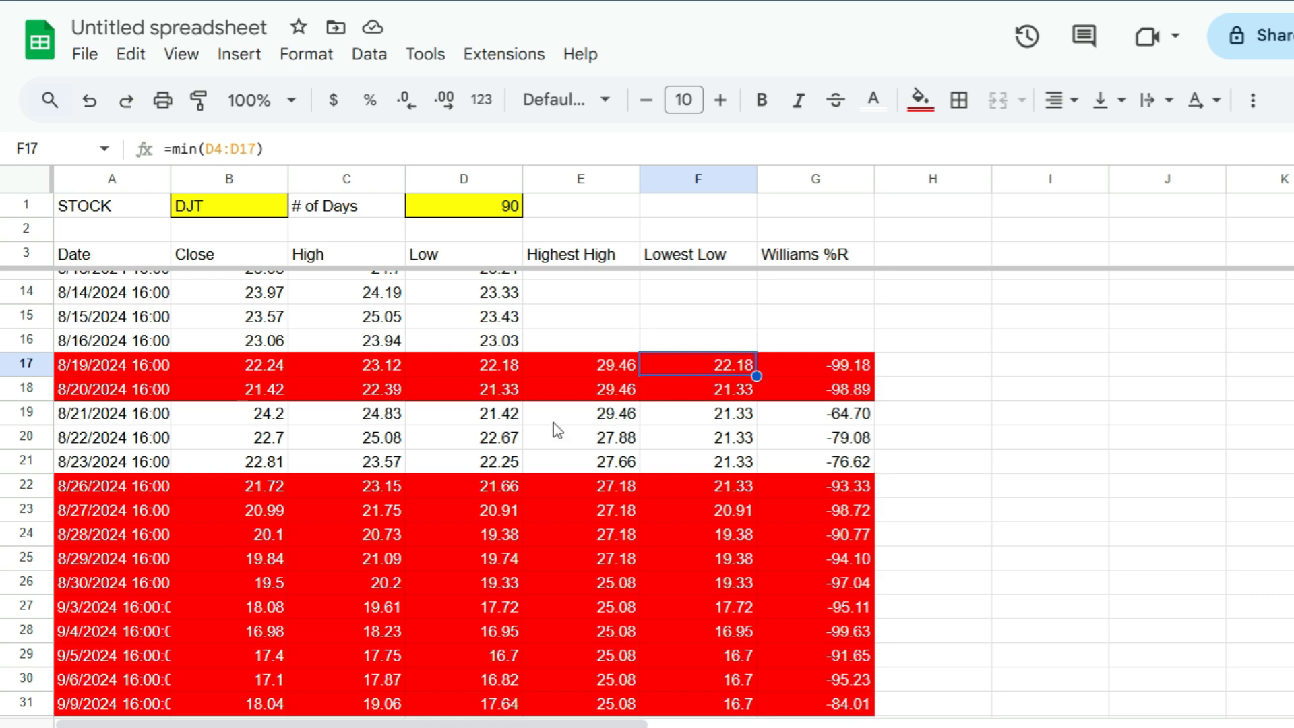
- Compare Close, Highest High and Williams %R in green-highlighted rows 50 and 52, and review the surrounding rows
{"action": "scroll", "coordinate": [305, 523], "scroll_direction": "down", "scroll_amount": 5}
{"action": "scroll", "coordinate": [300, 519], "scroll_direction": "down", "scroll_amount": 5}
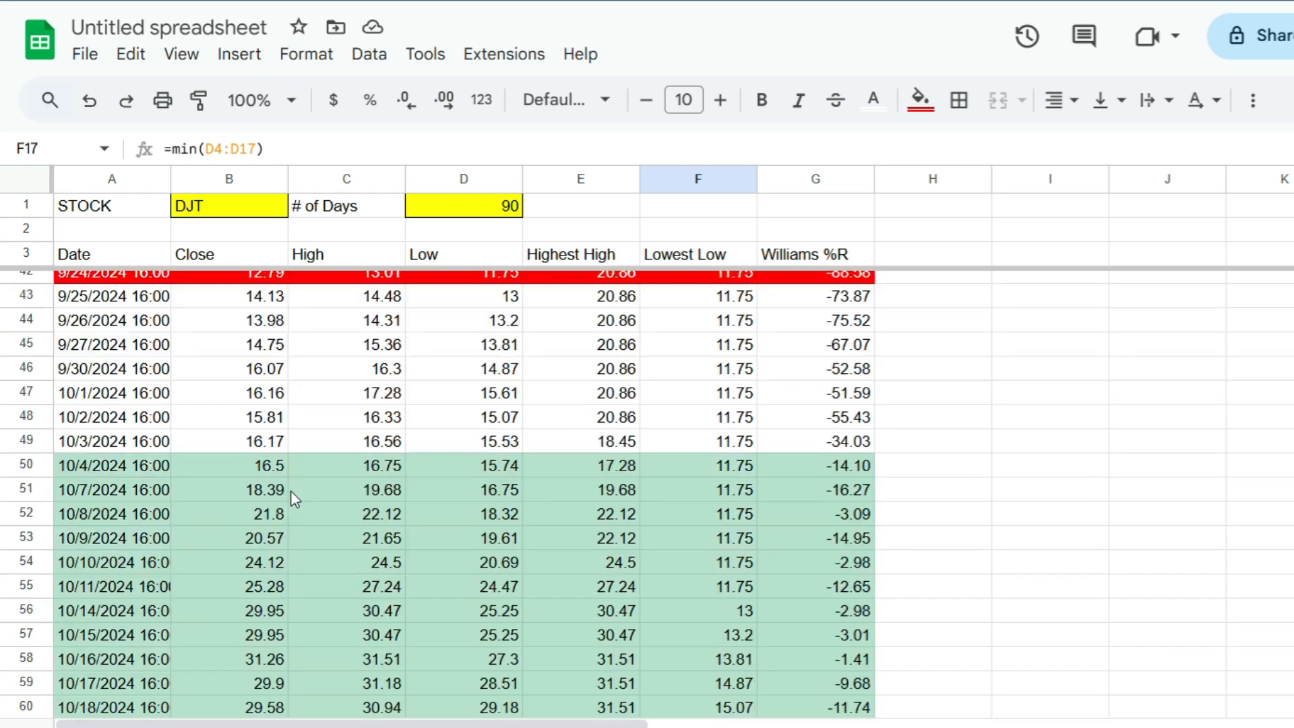
{"action": "left_click", "coordinate": [277, 468]}
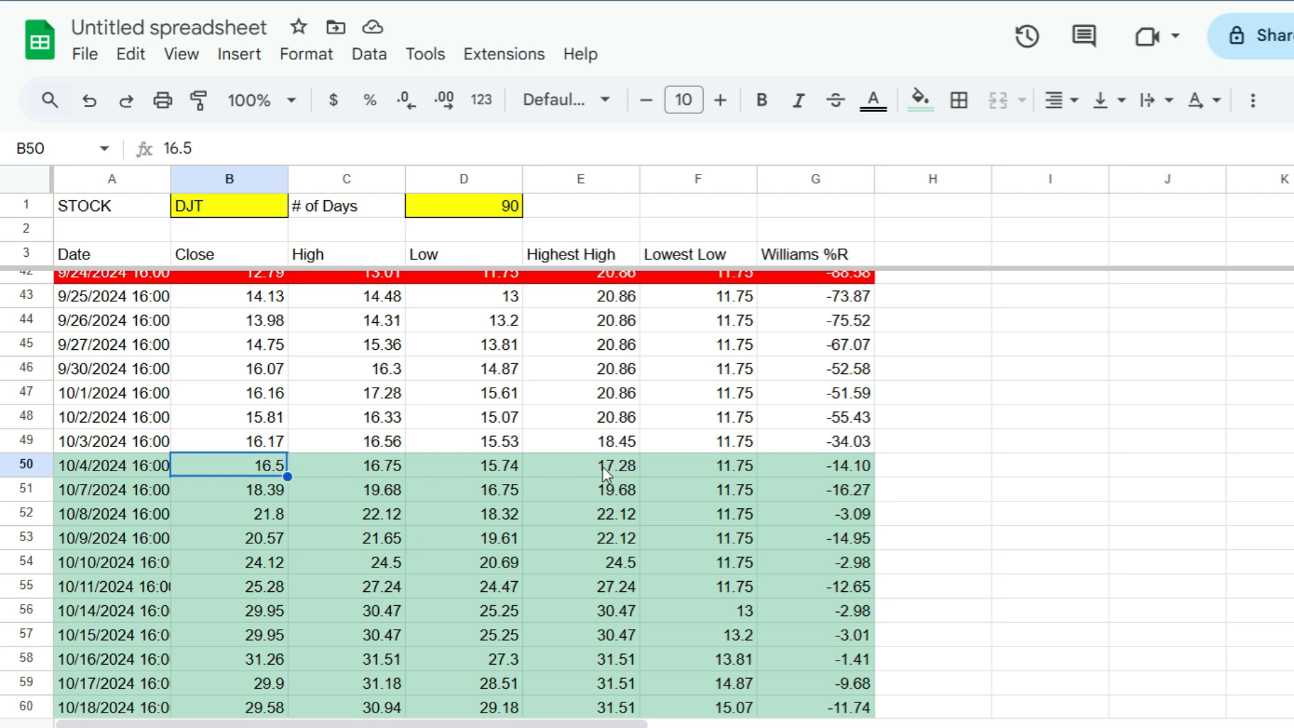
{"action": "left_click", "coordinate": [602, 517]}
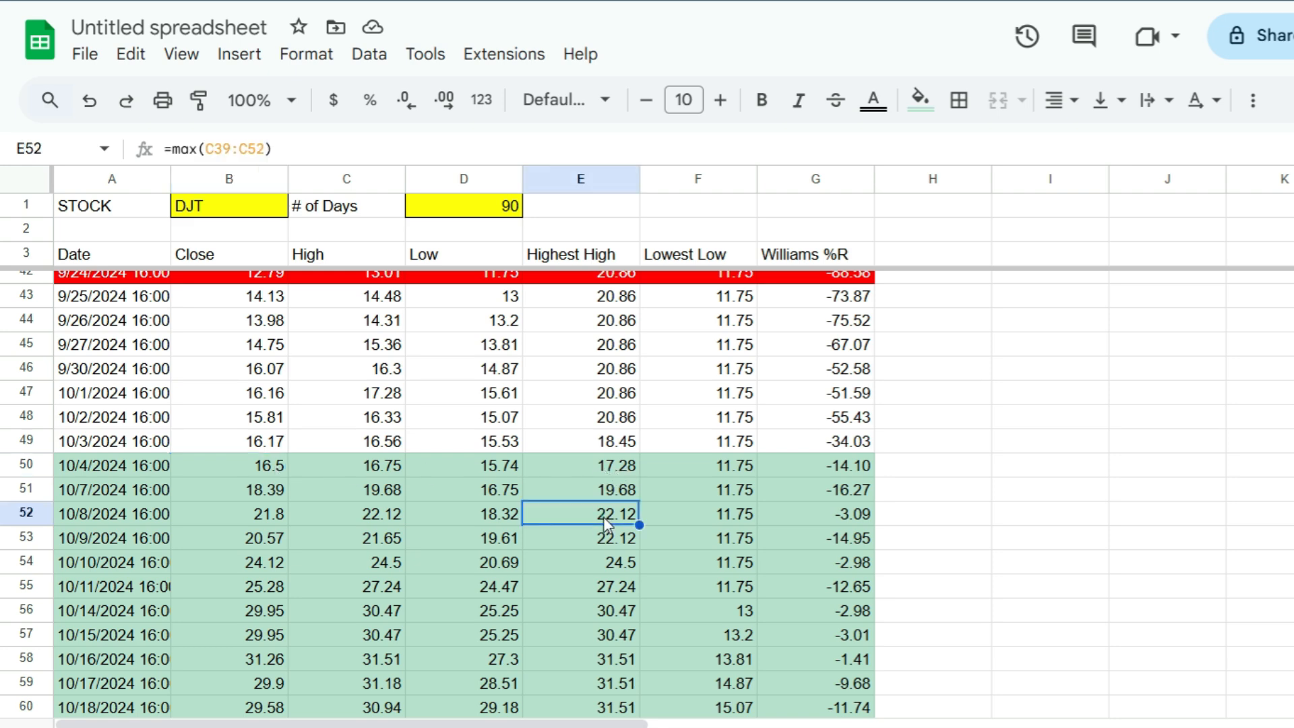
{"action": "left_click", "coordinate": [277, 516]}
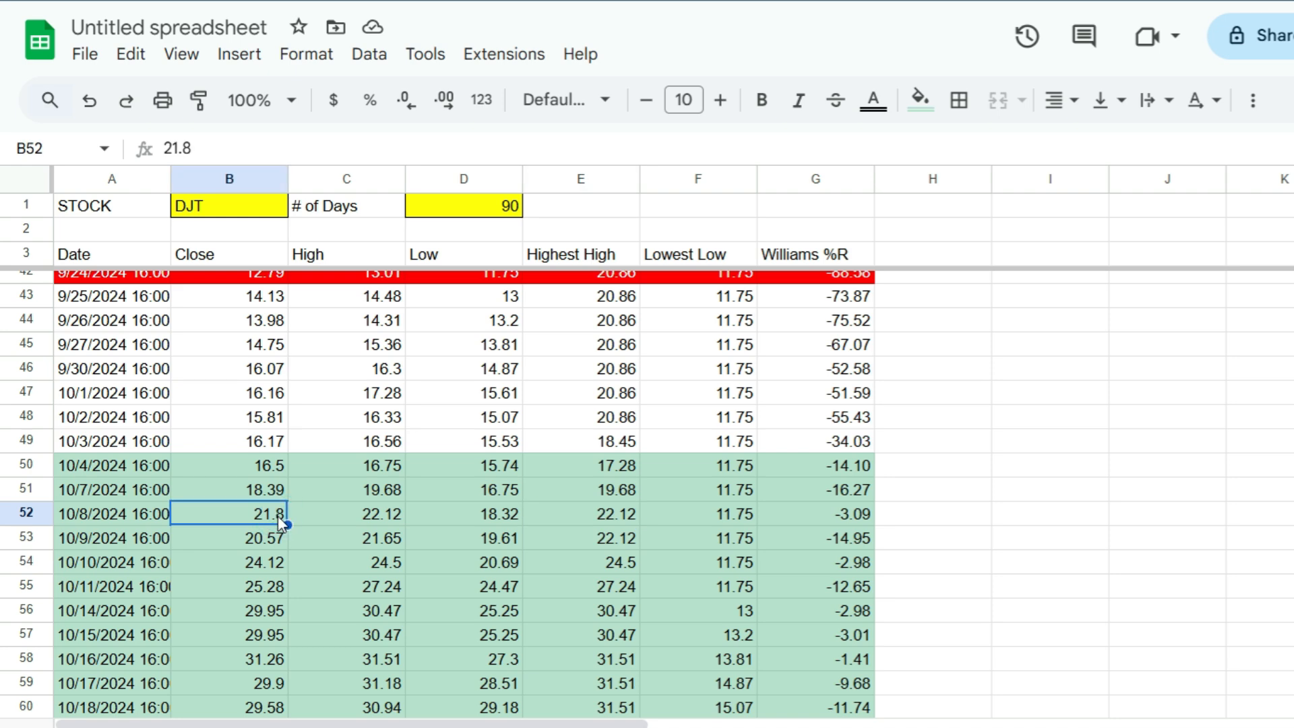
{"action": "left_click", "coordinate": [813, 509]}
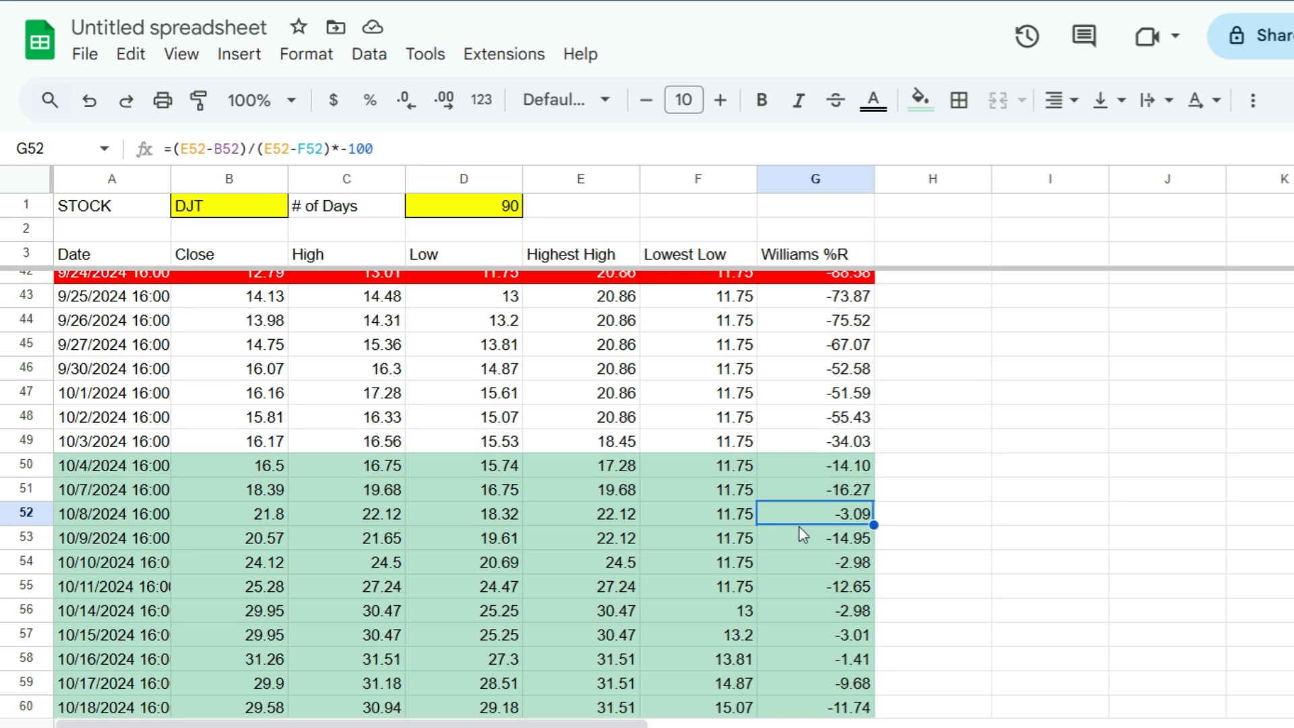
{"action": "scroll", "coordinate": [774, 485], "scroll_direction": "down", "scroll_amount": 7}
{"action": "scroll", "coordinate": [770, 476], "scroll_direction": "up", "scroll_amount": 4}
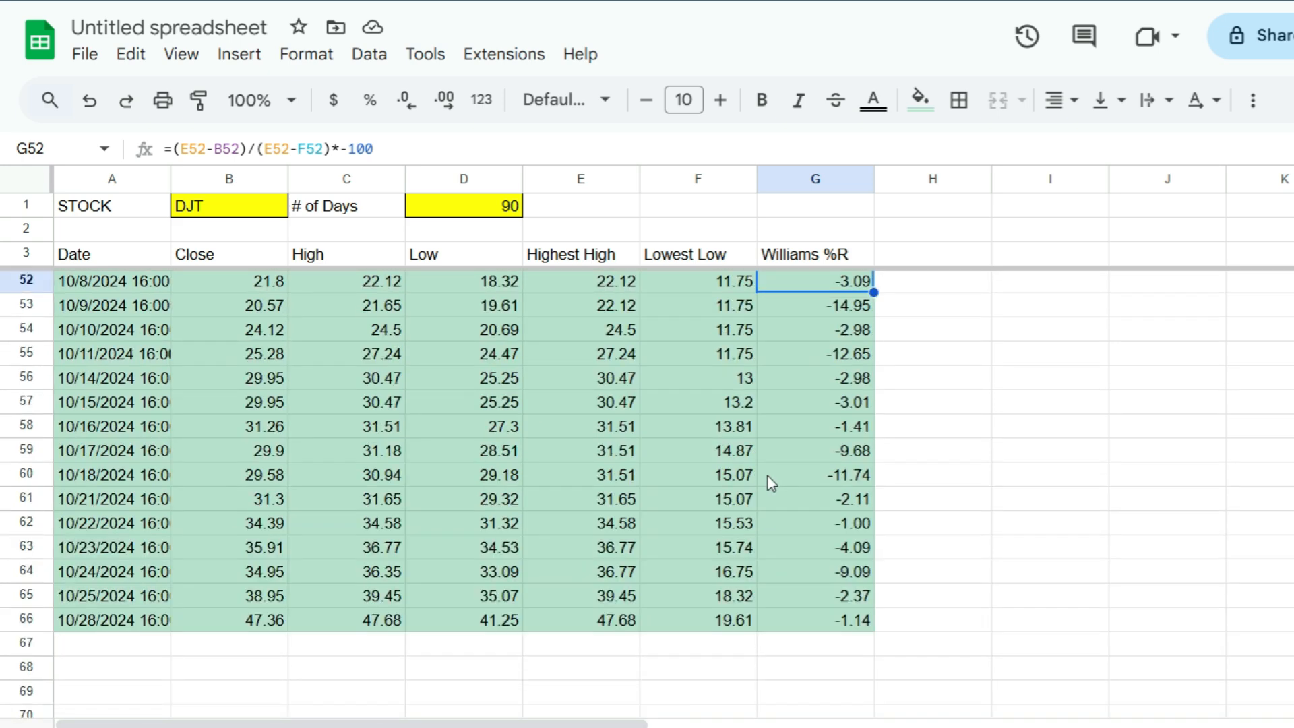
{"action": "scroll", "coordinate": [767, 476], "scroll_direction": "up", "scroll_amount": 5}
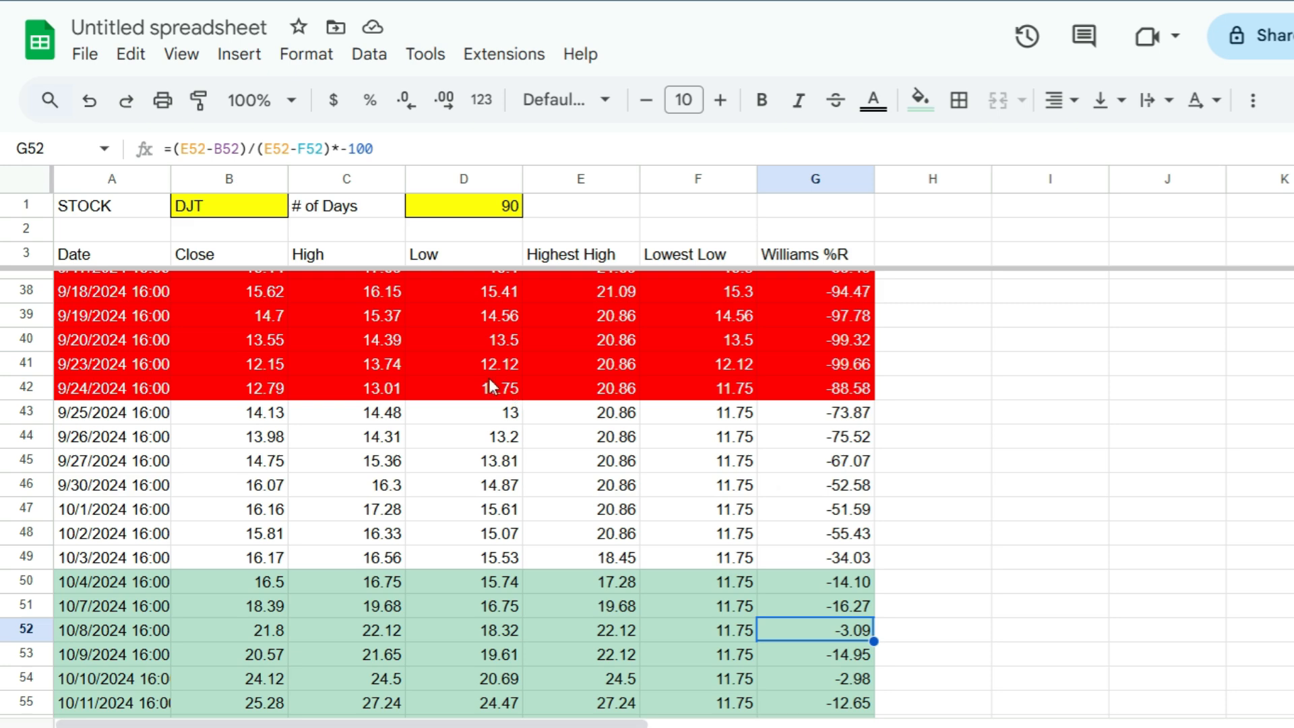
- Review the GOOGLEFINANCE formulas in A3, C3 and D3 and the Highest High, Lowest Low and Williams %R formulas in row 17
{"action": "left_click", "coordinate": [109, 256]}
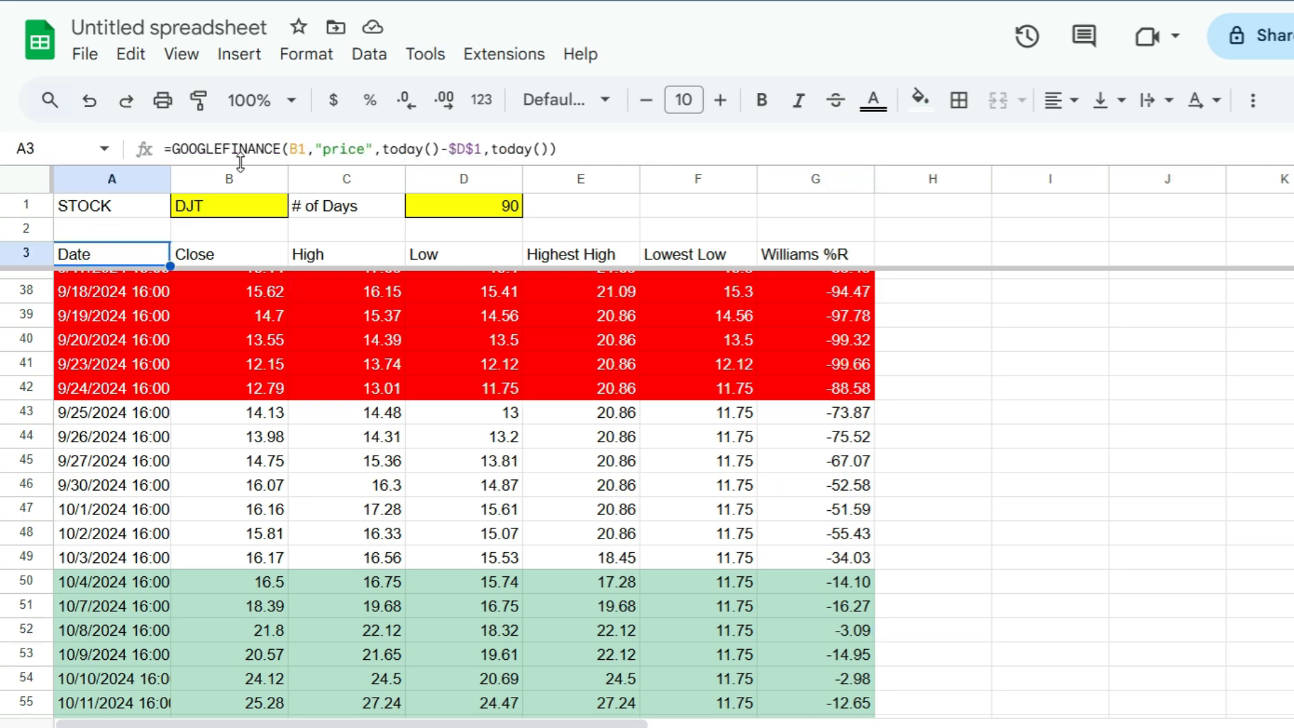
{"action": "left_click", "coordinate": [326, 257]}
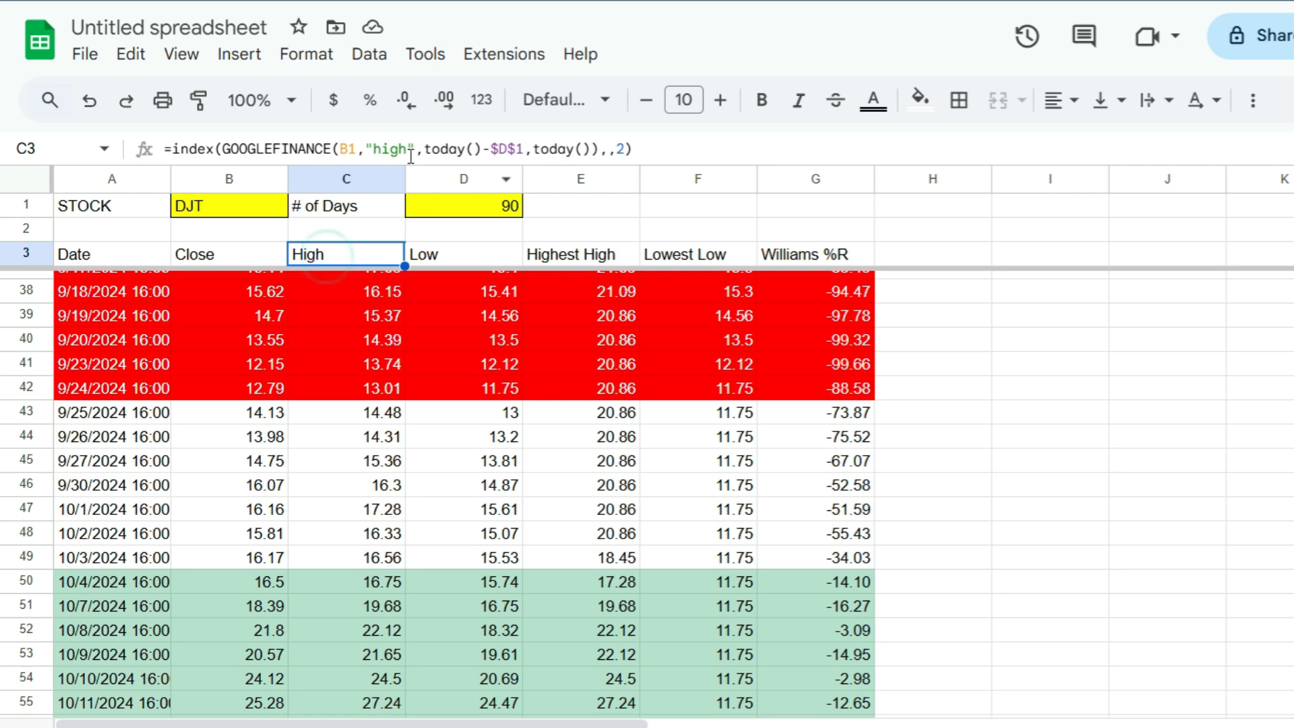
{"action": "left_click", "coordinate": [444, 255]}
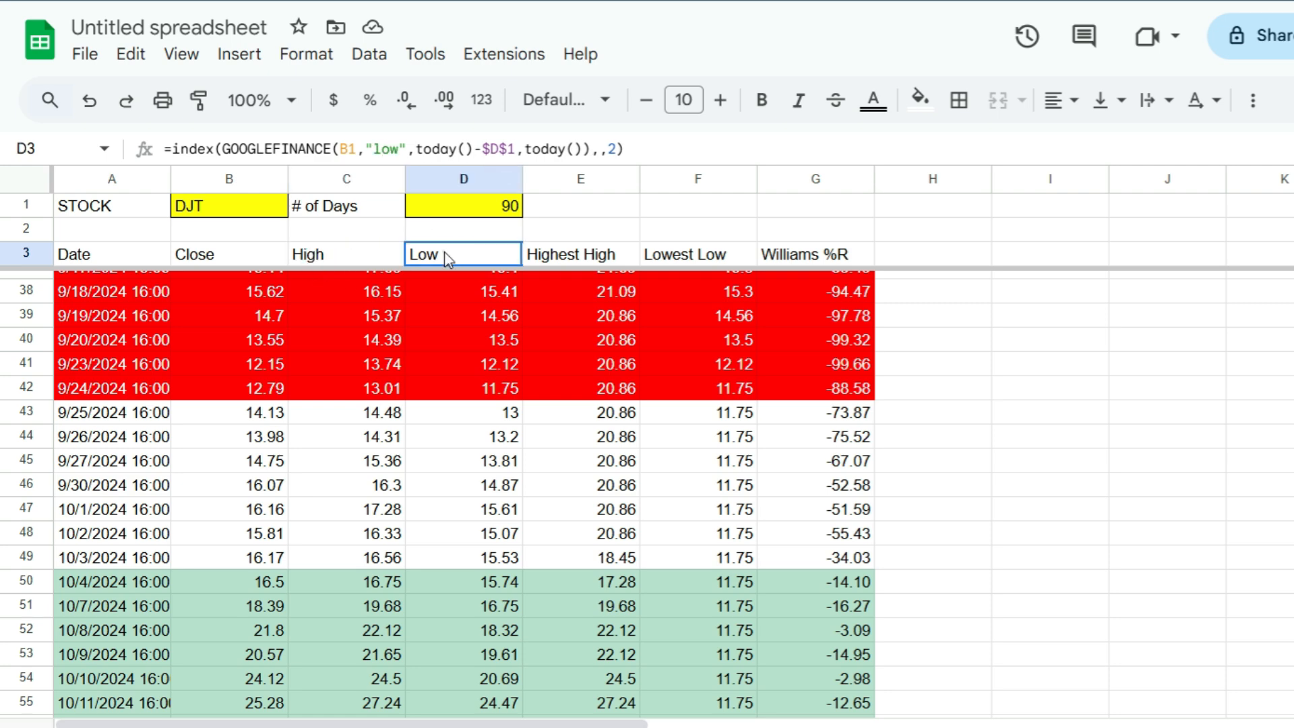
{"action": "left_click", "coordinate": [614, 260]}
{"action": "scroll", "coordinate": [617, 347], "scroll_direction": "up", "scroll_amount": 8}
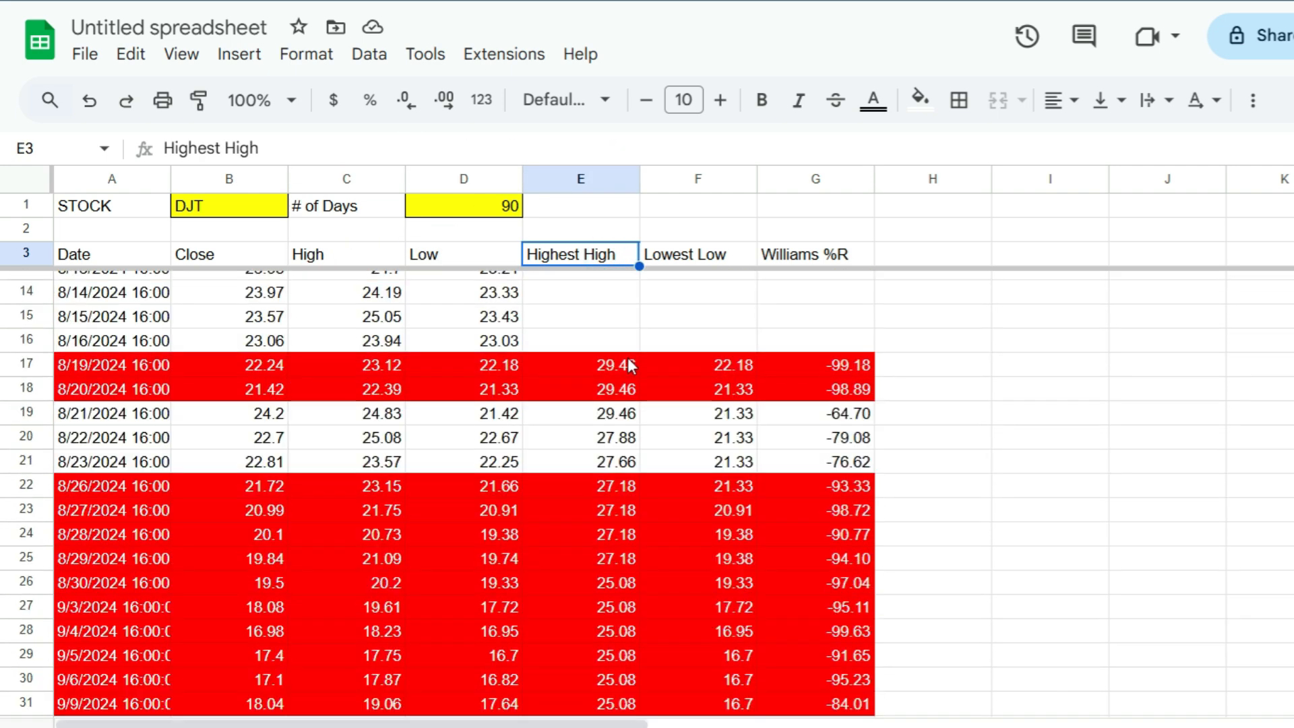
{"action": "left_click", "coordinate": [632, 364]}
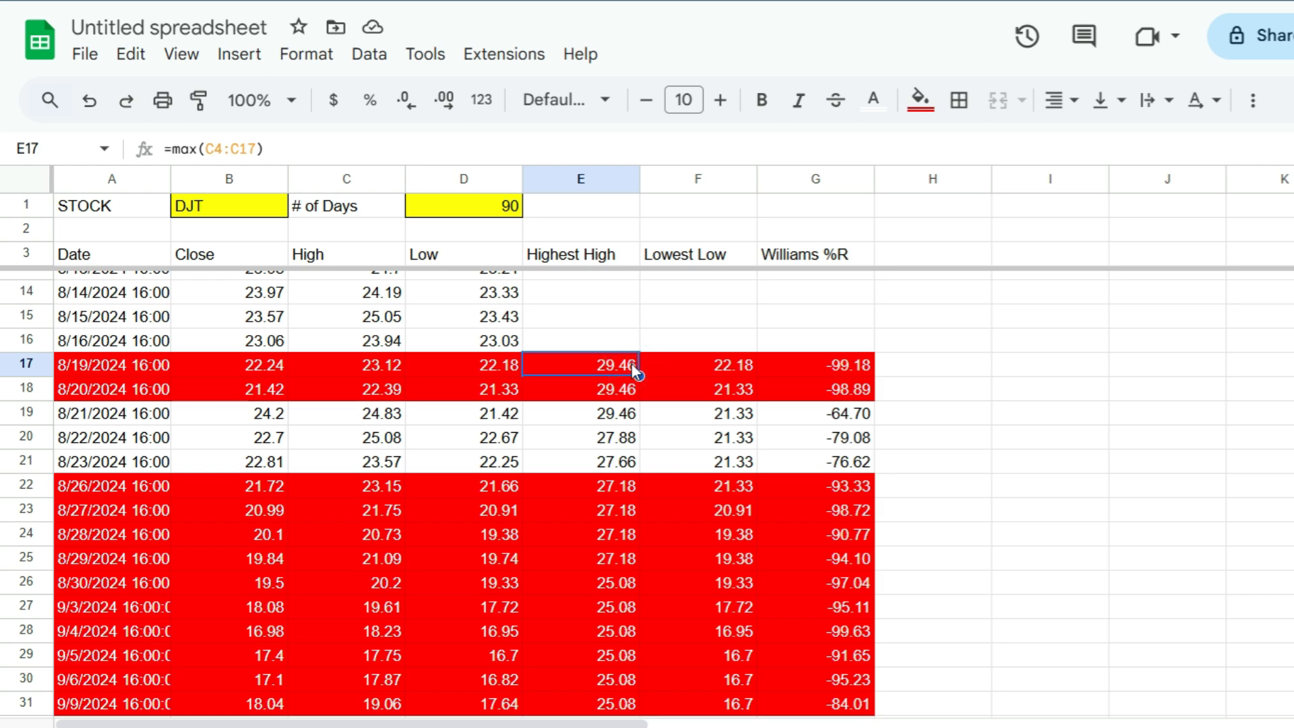
{"action": "left_click", "coordinate": [695, 367]}
{"action": "left_click", "coordinate": [835, 364]}
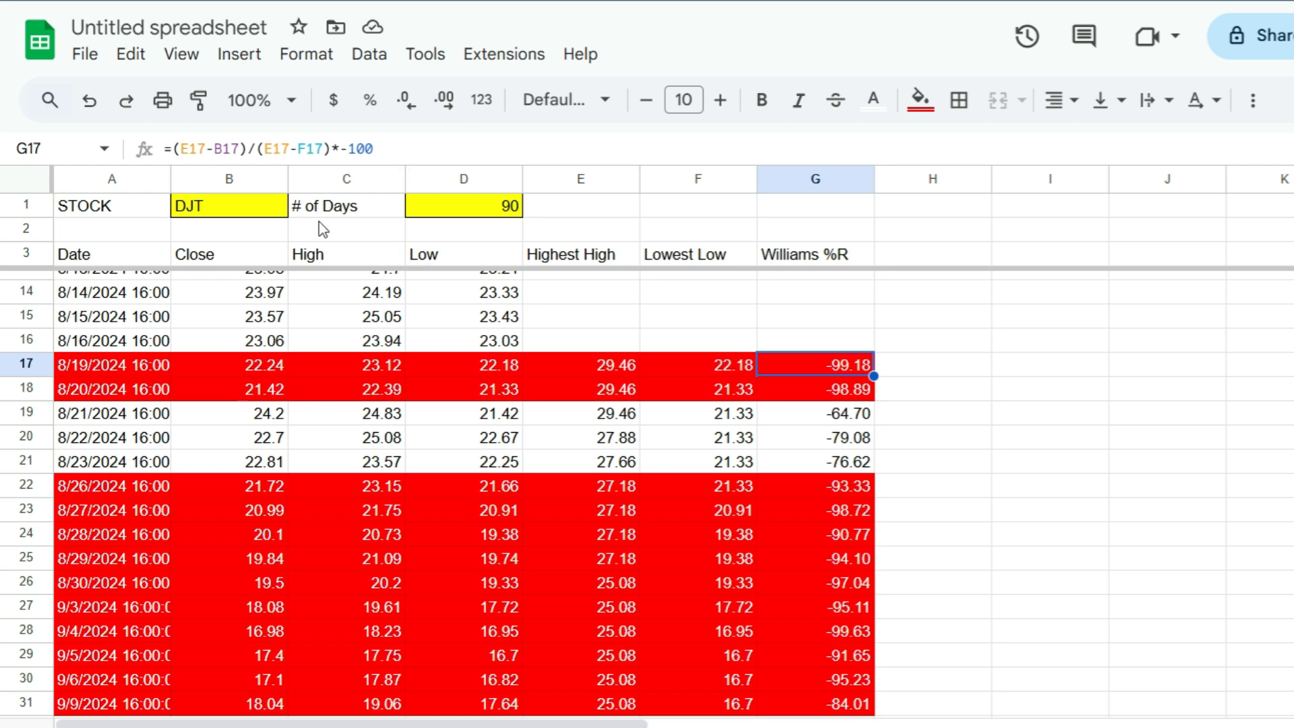
- Change the stock ticker in B1 to NVDA and review the recalculated rows and their highlighting
{"action": "left_click", "coordinate": [443, 207]}
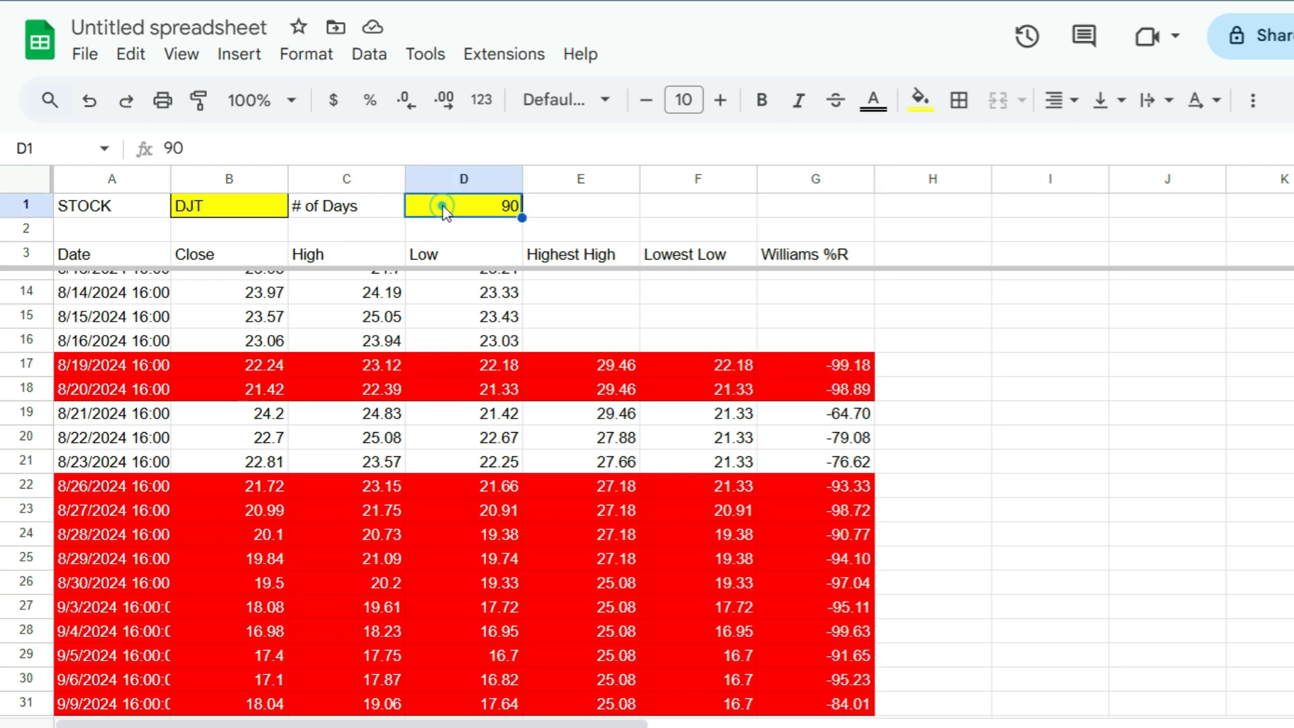
{"action": "left_click", "coordinate": [246, 211]}
{"action": "left_click", "coordinate": [247, 212]}
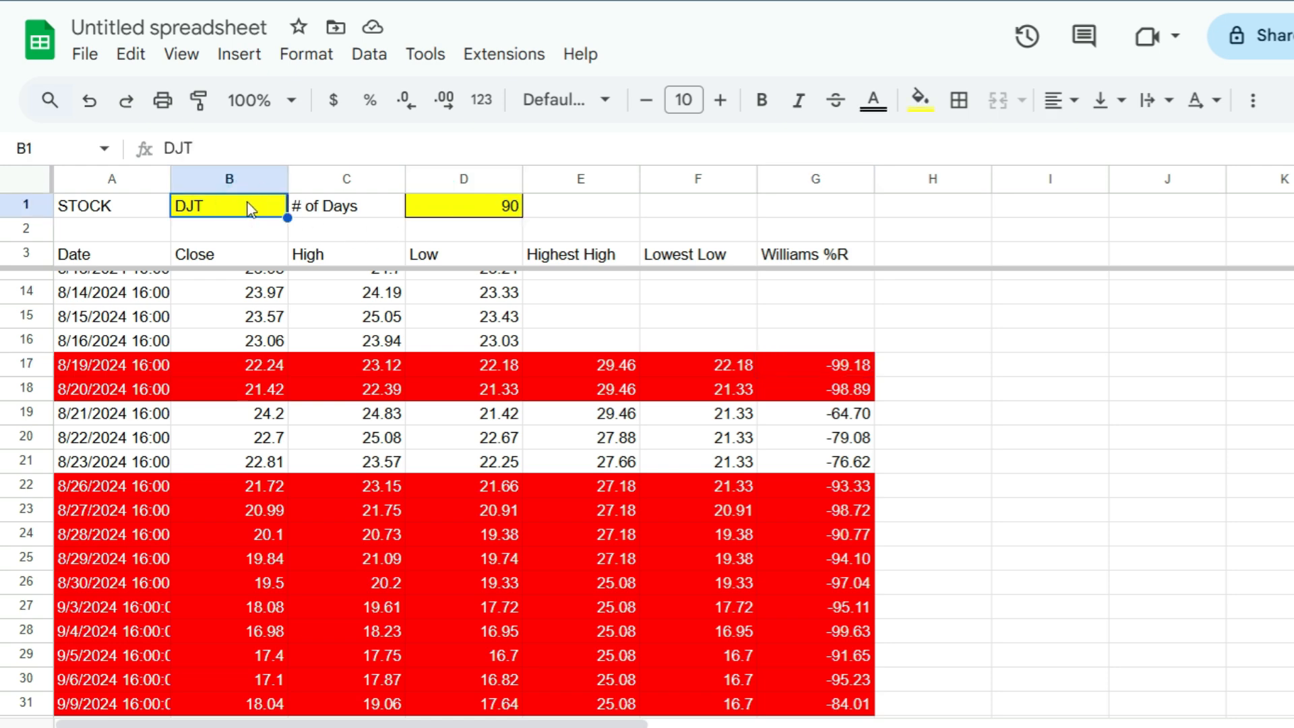
{"action": "type", "text": "NVDA"}
{"action": "key", "text": "Return"}
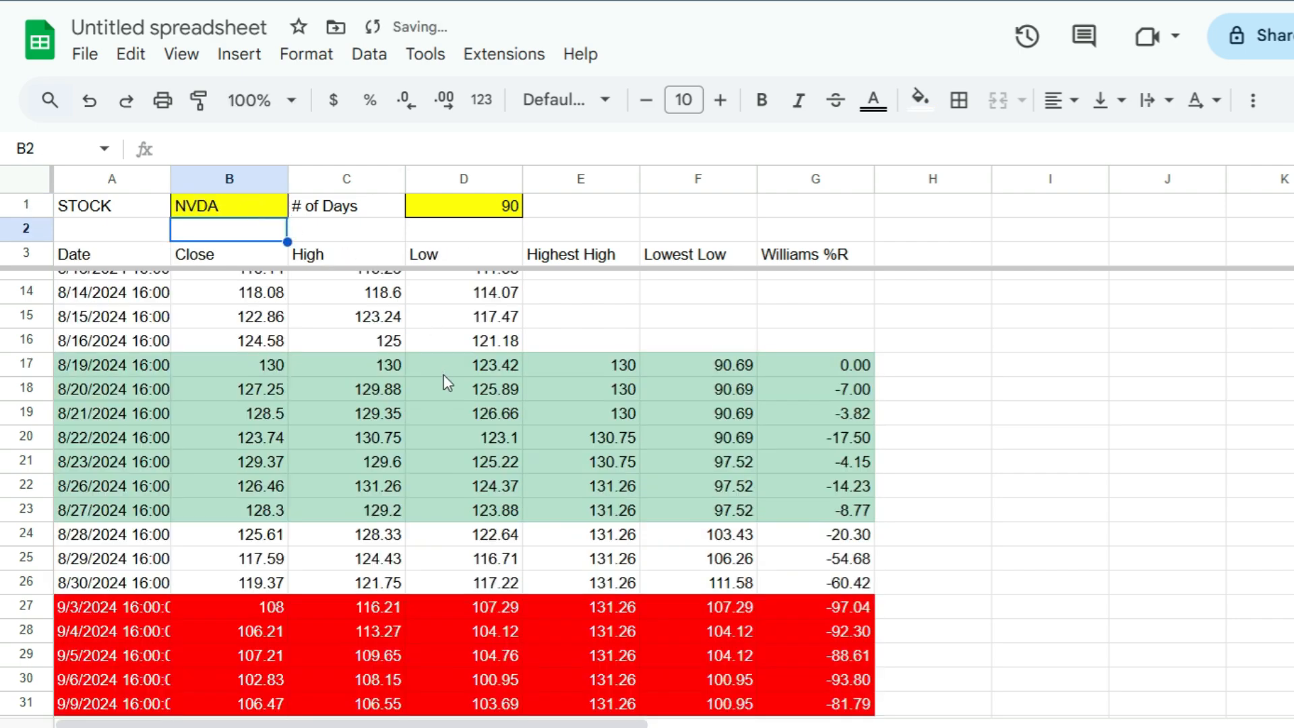
{"action": "scroll", "coordinate": [444, 387], "scroll_direction": "down", "scroll_amount": 10}
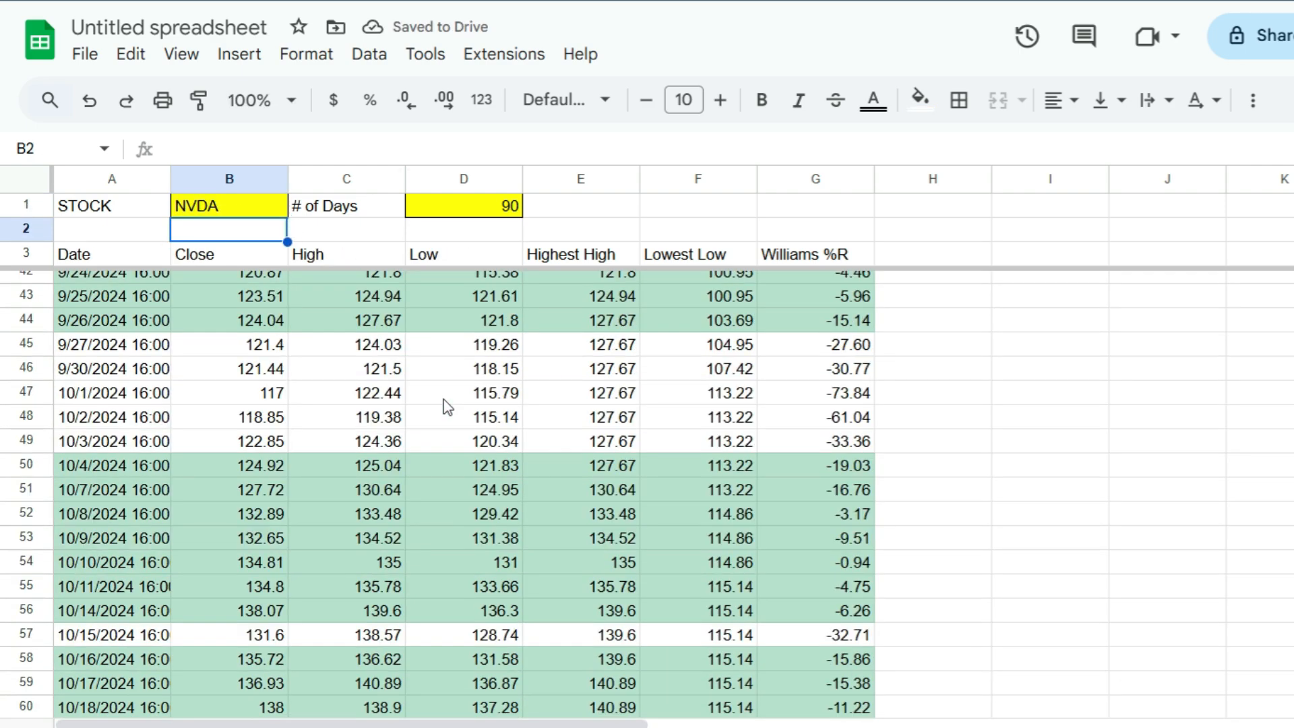
{"action": "scroll", "coordinate": [444, 399], "scroll_direction": "down", "scroll_amount": 5}
{"action": "scroll", "coordinate": [443, 399], "scroll_direction": "up", "scroll_amount": 4}
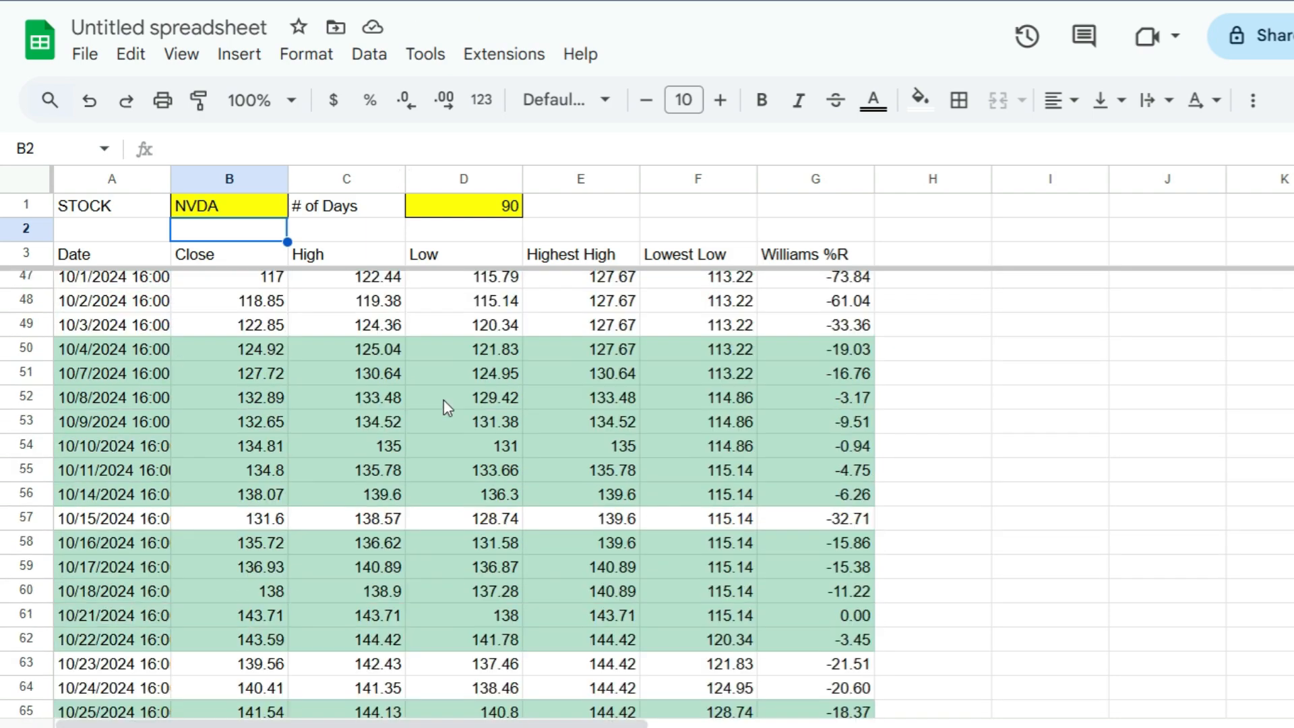
{"action": "scroll", "coordinate": [444, 399], "scroll_direction": "up", "scroll_amount": 13}
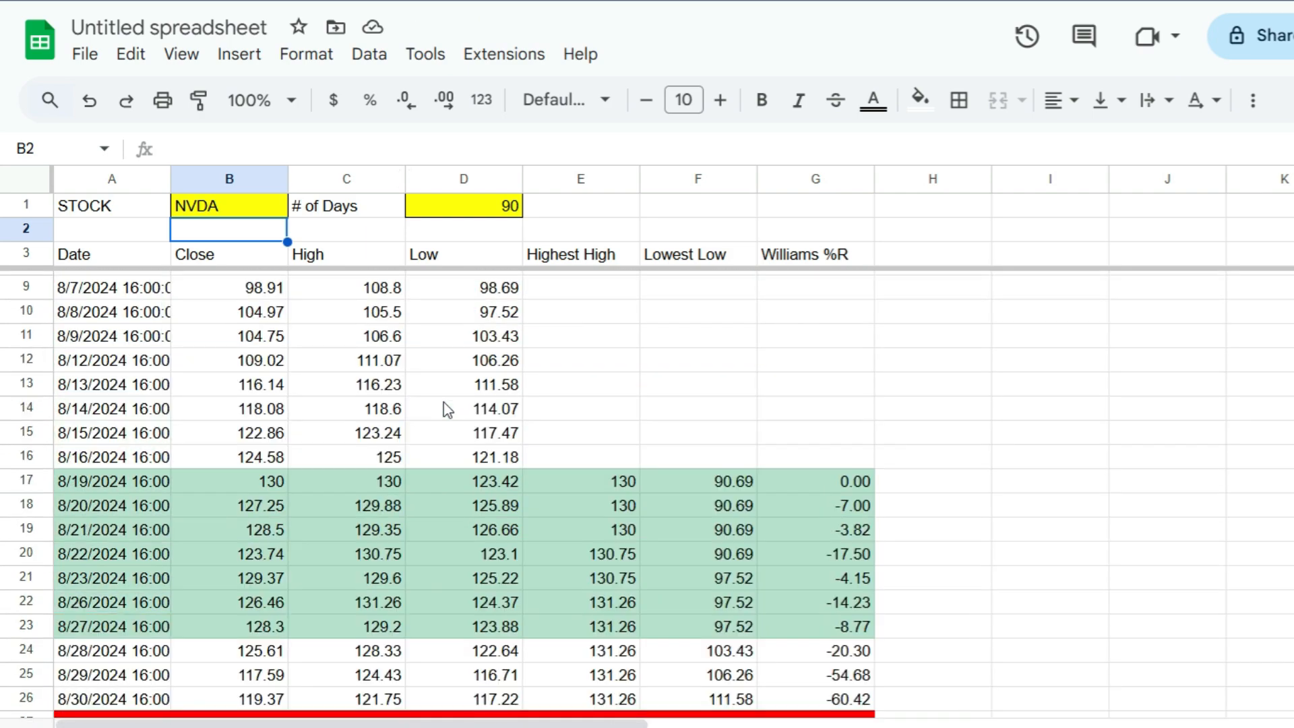